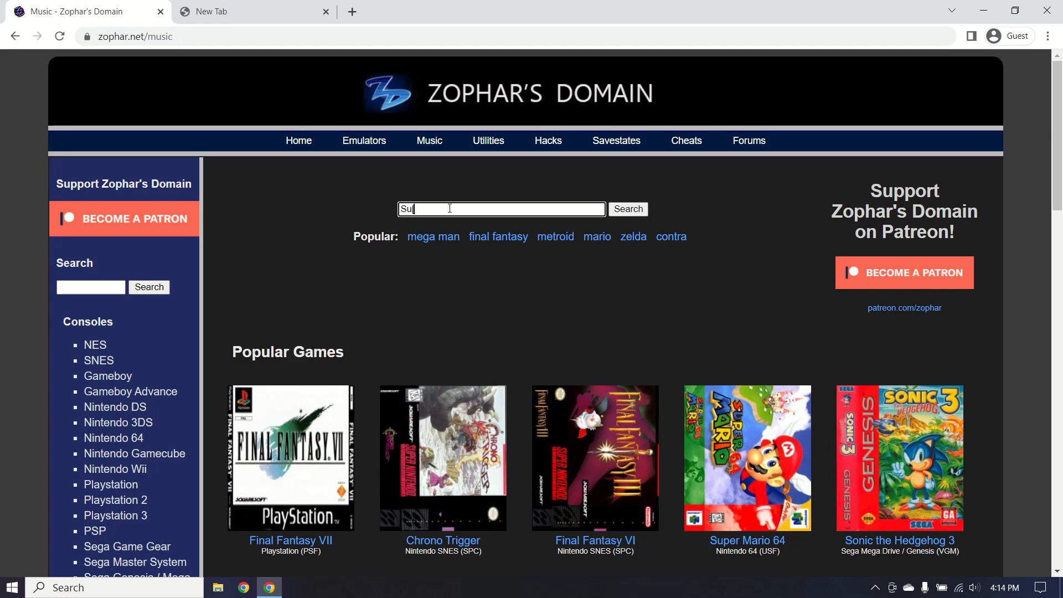
pyautogui.write('r Mario World')
pyautogui.press('Return')
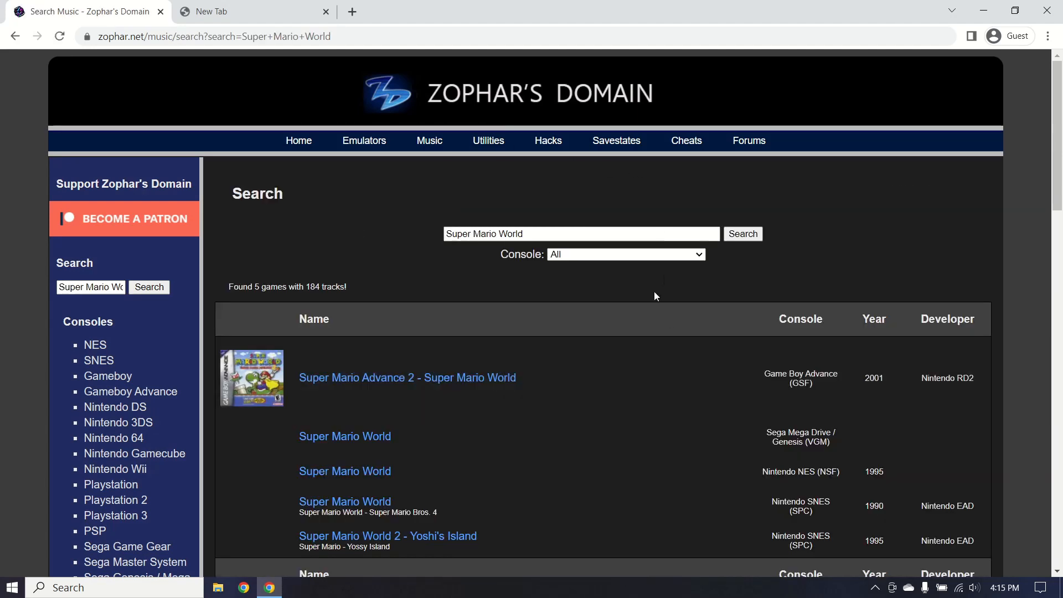
pyautogui.scroll(-2, 336, 224)
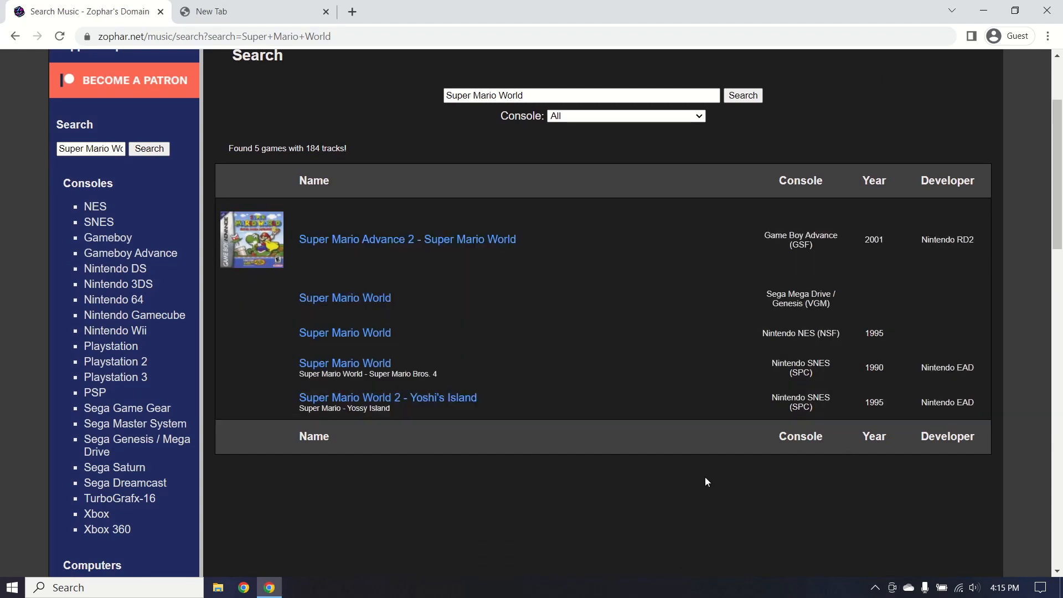
pyautogui.click(357, 366)
pyautogui.scroll(-5, 653, 356)
pyautogui.scroll(3, 510, 365)
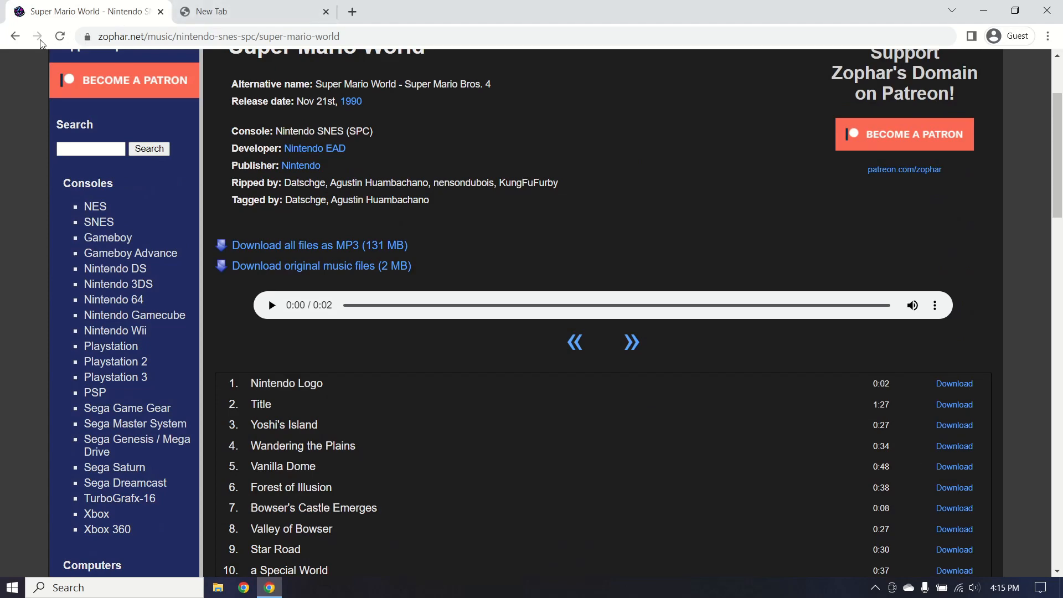
pyautogui.scroll(3, 418, 166)
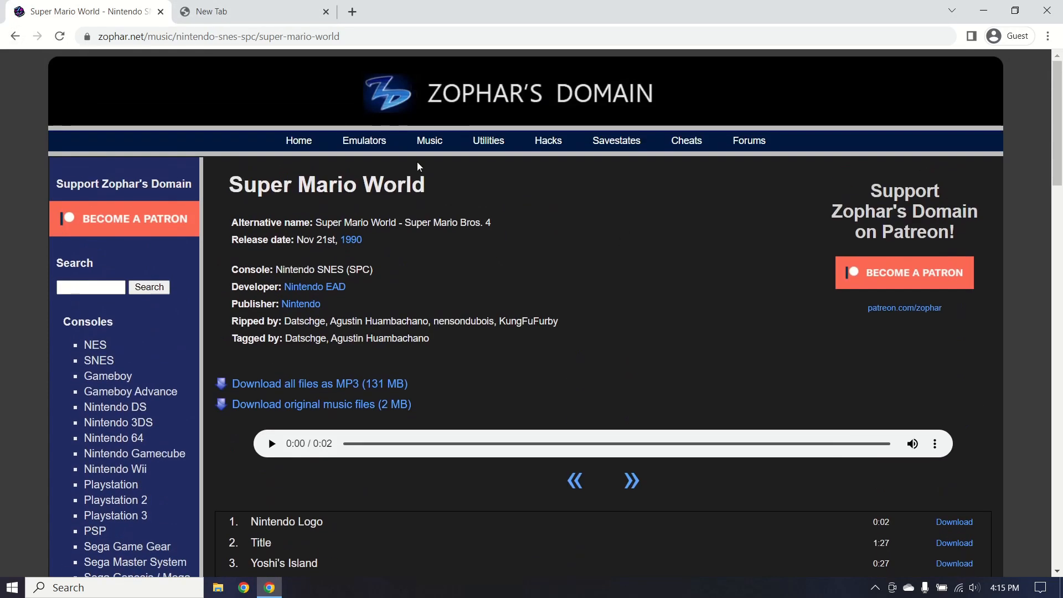
pyautogui.click(15, 36)
pyautogui.click(15, 36)
pyautogui.scroll(-1, 519, 330)
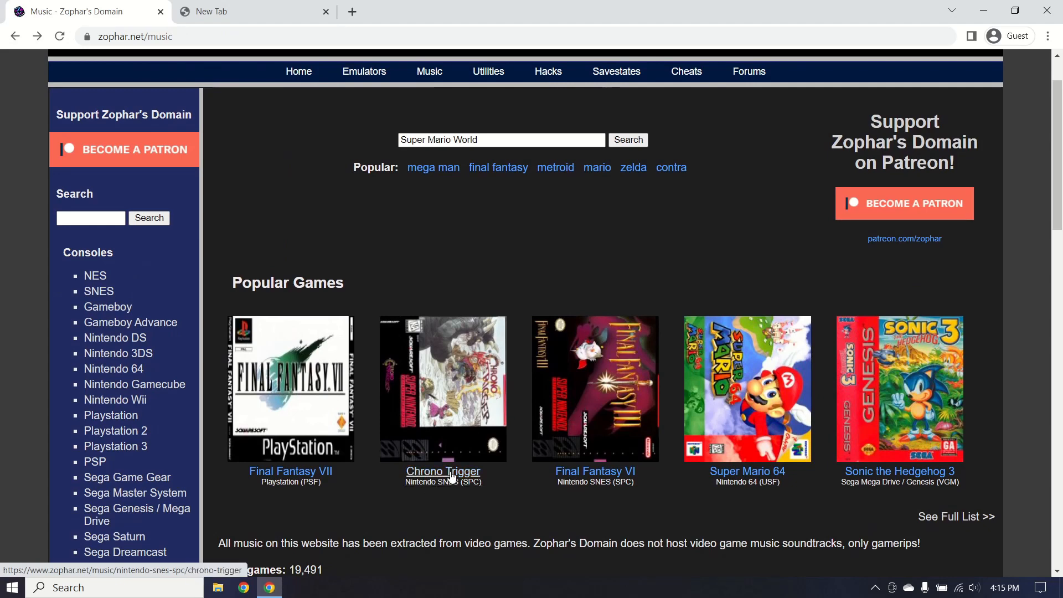
# Download the Chrono Trigger original music files zip from its Zophar's Domain page.
pyautogui.click(454, 472)
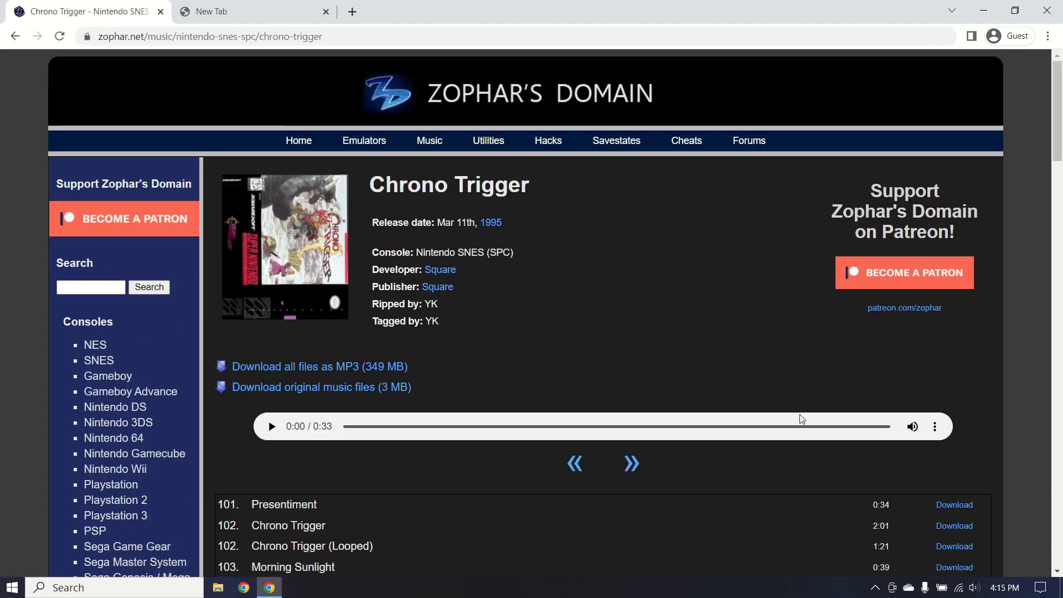
pyautogui.scroll(-2, 731, 399)
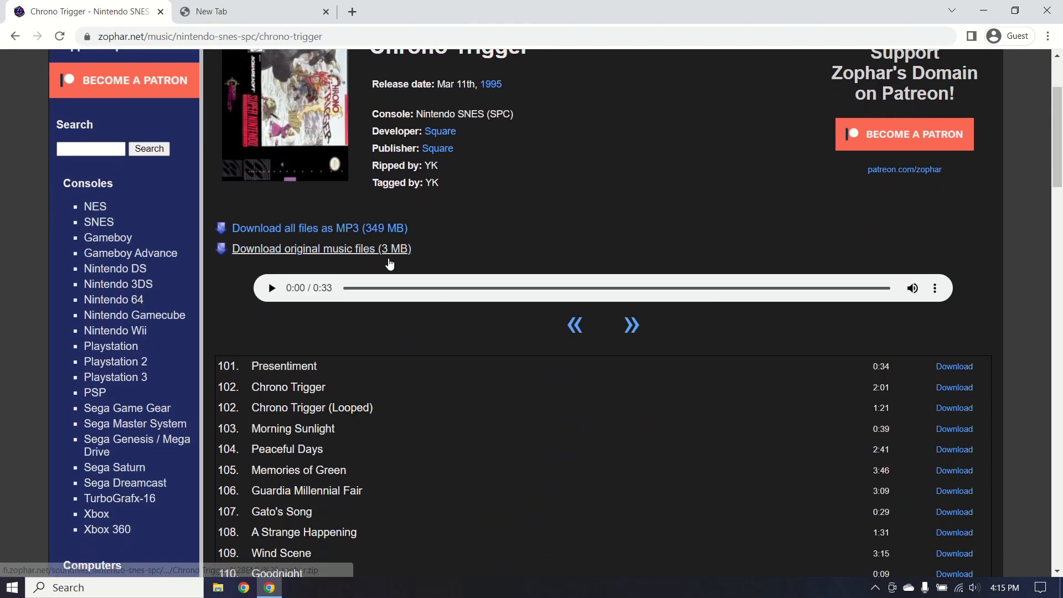
pyautogui.click(386, 252)
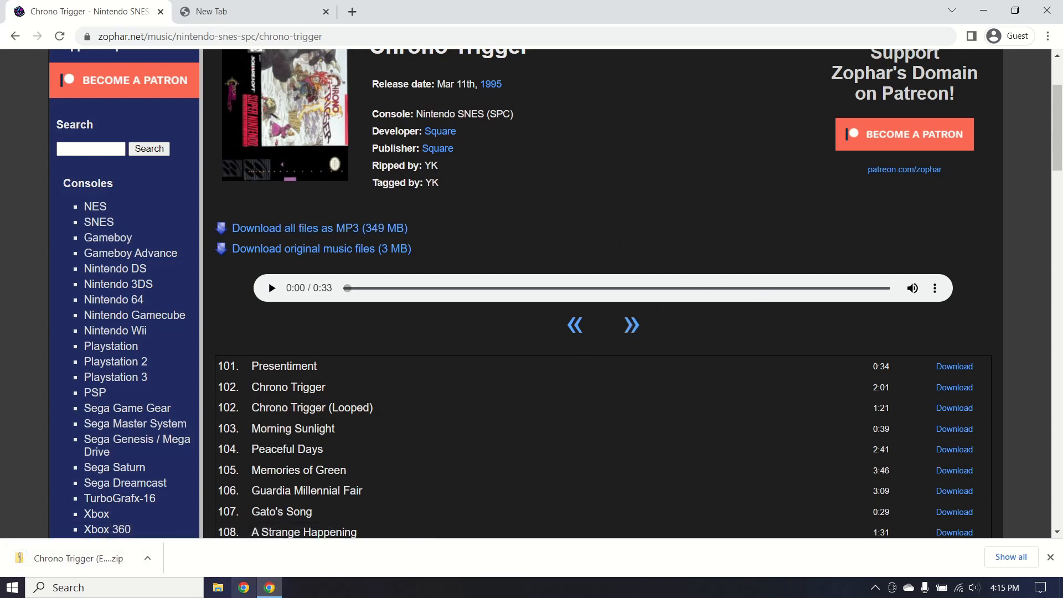
# Load the zophar.net download_file address in the New Tab to get SPC2MidiEnglish_R2.zip.
pyautogui.scroll(2, 626, 364)
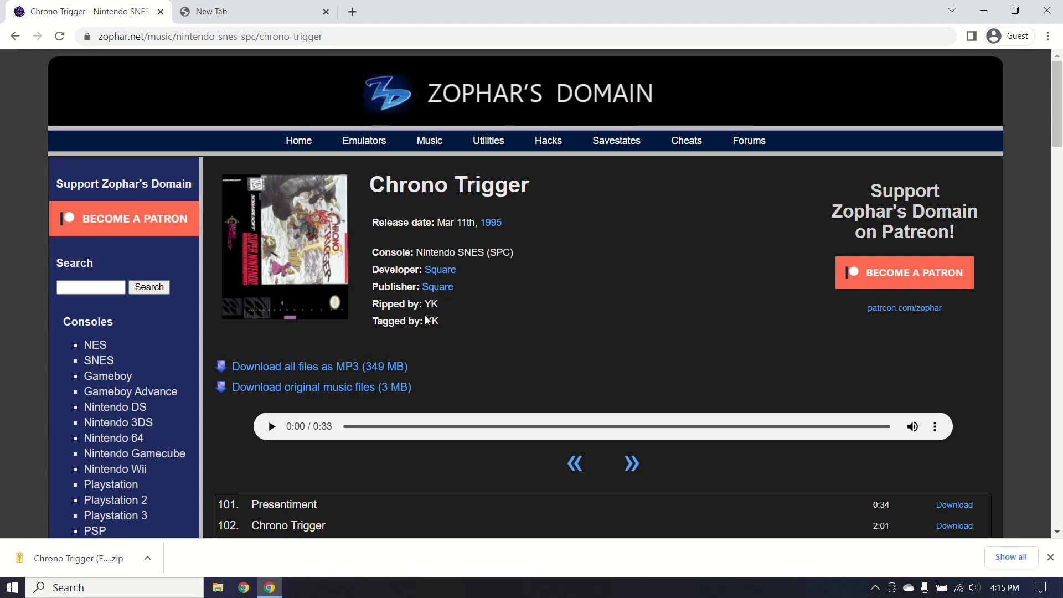
pyautogui.click(275, 7)
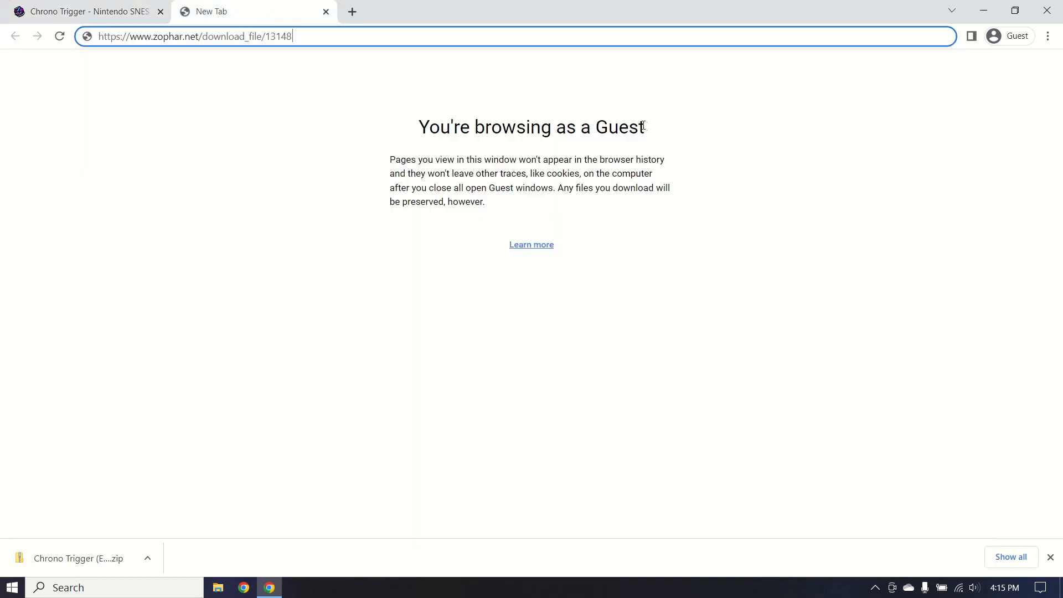
pyautogui.press('Return')
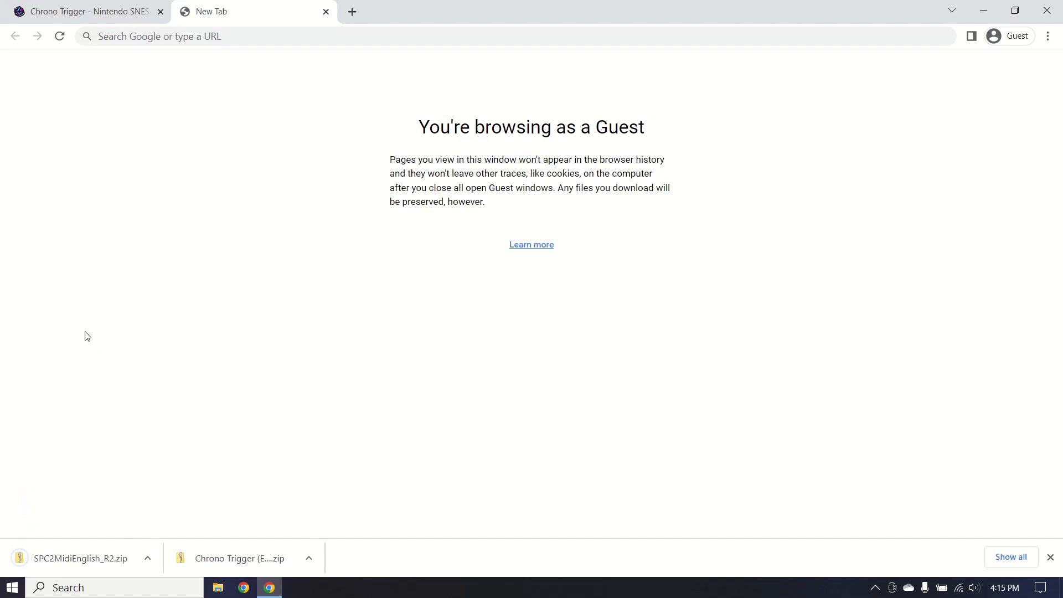
# Extract the Chrono Trigger (EMU).zophar zip's 92 tracks into E:\Roms\SNES\SNES Music\Chrono Trigger.
pyautogui.rightClick(237, 550)
pyautogui.click(289, 515)
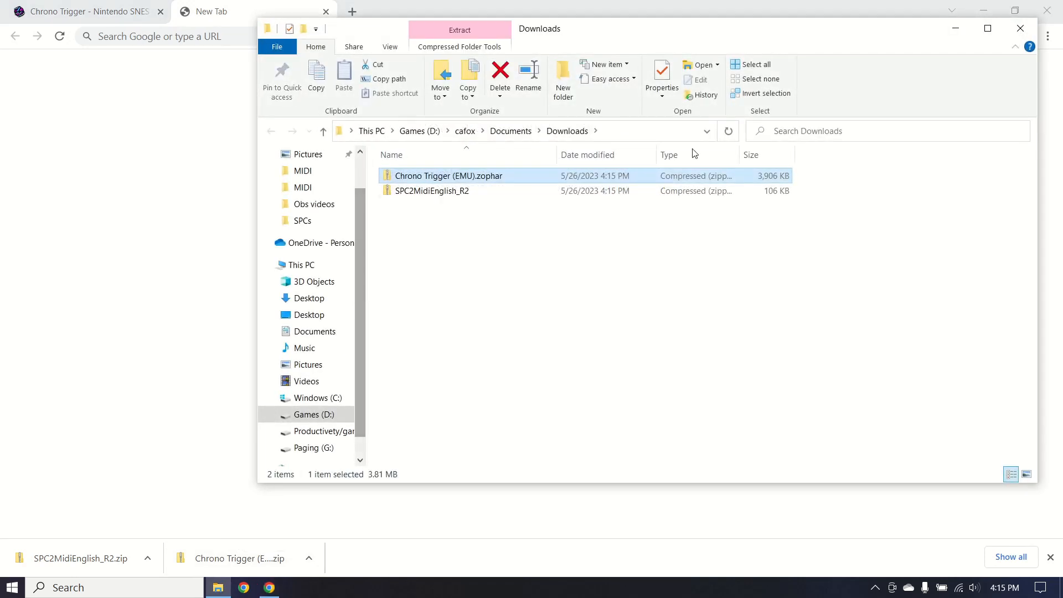
pyautogui.rightClick(469, 176)
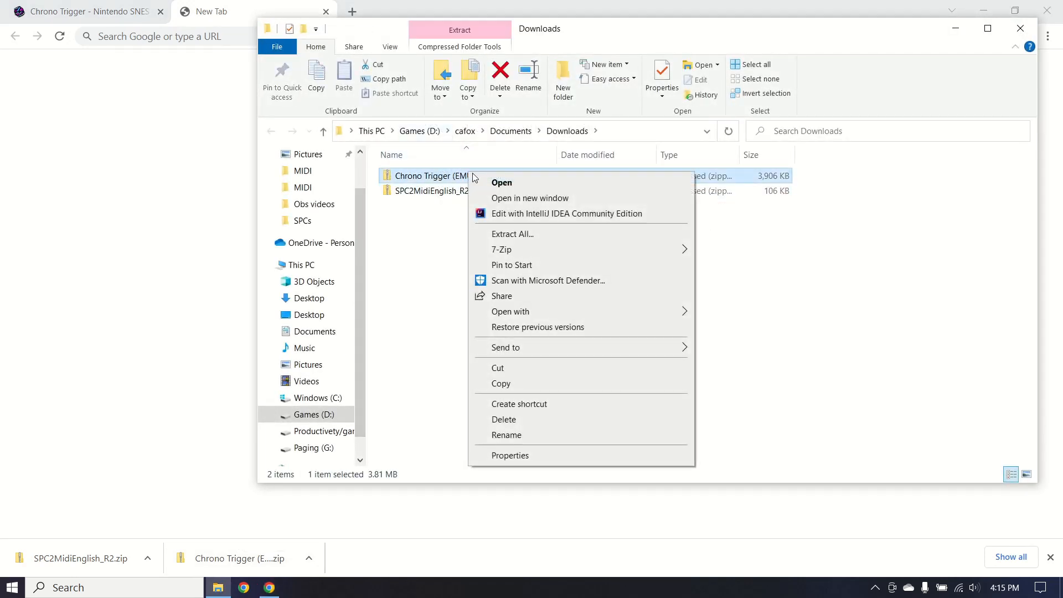
pyautogui.click(551, 240)
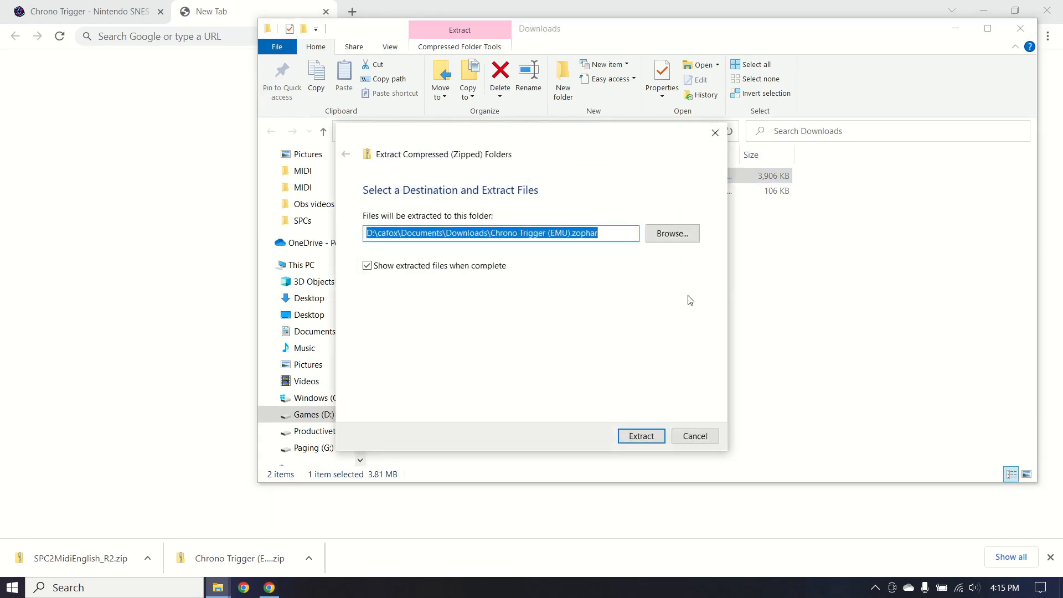
pyautogui.write('E:\\Roms\\SNES\\SNES Music')
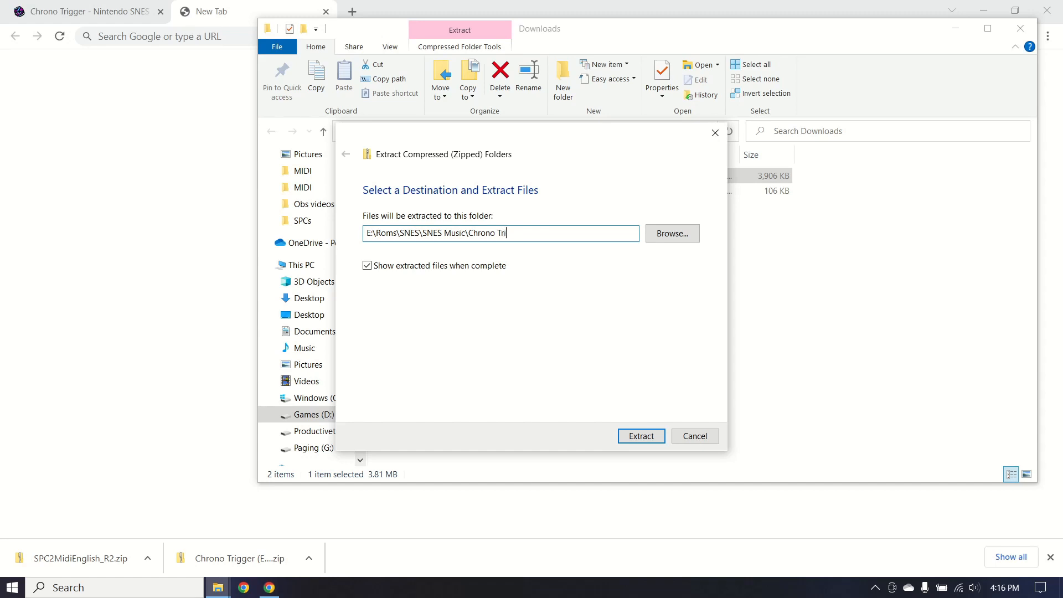
pyautogui.write('gger')
pyautogui.click(643, 437)
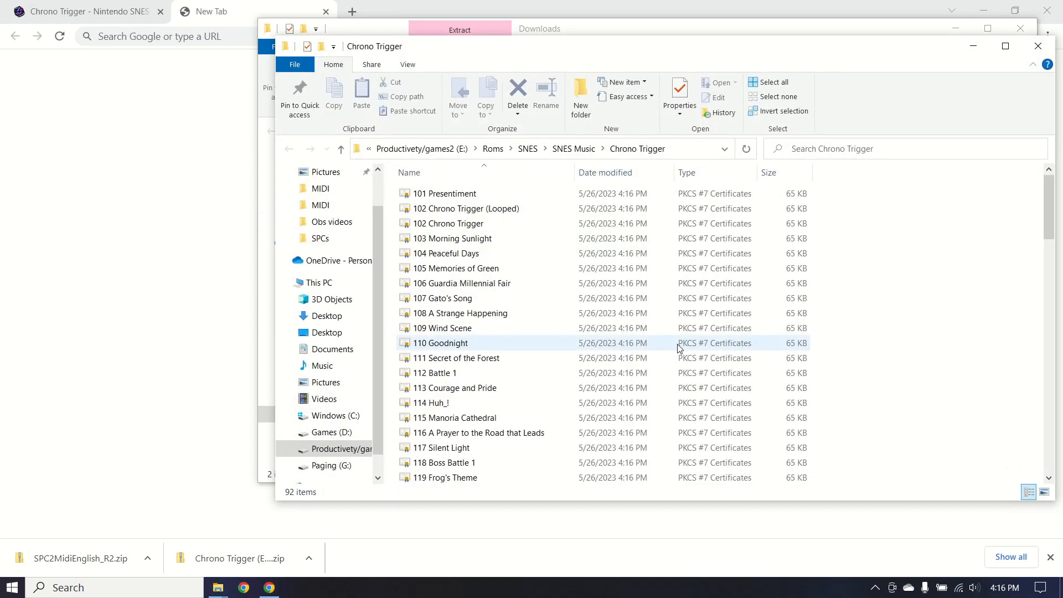
pyautogui.click(956, 28)
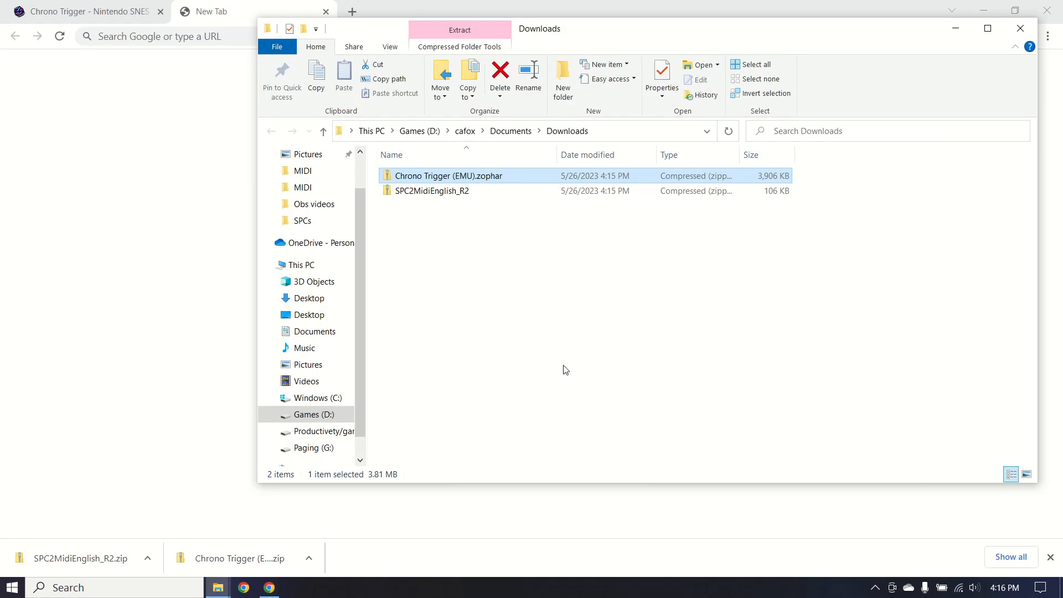
pyautogui.click(565, 368)
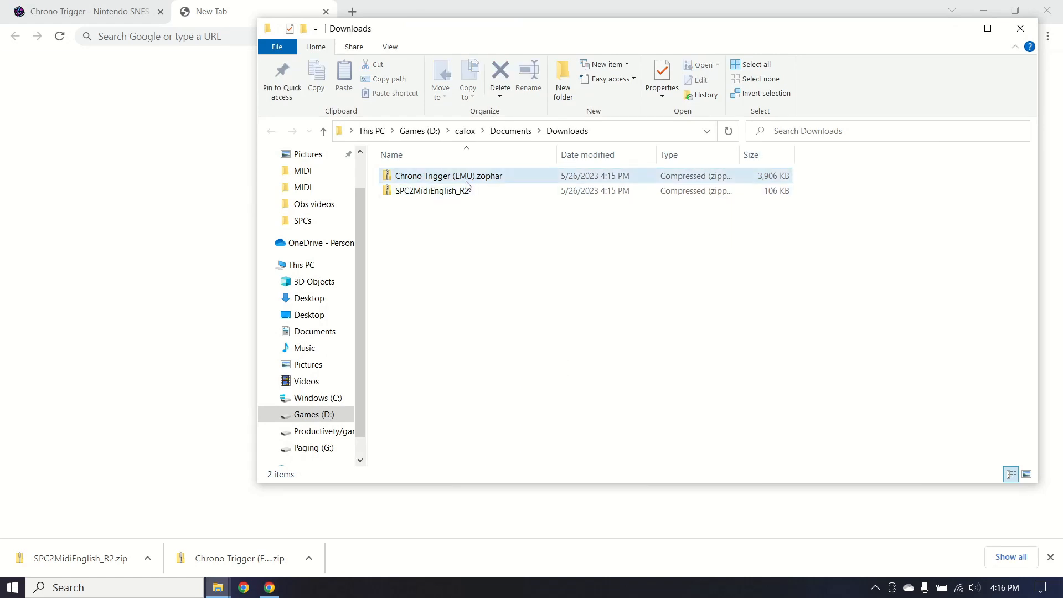
# Extract SPC2MidiEnglish_R2.zip into E:\Roms\SNES\SNES Music\Midi.
pyautogui.rightClick(472, 190)
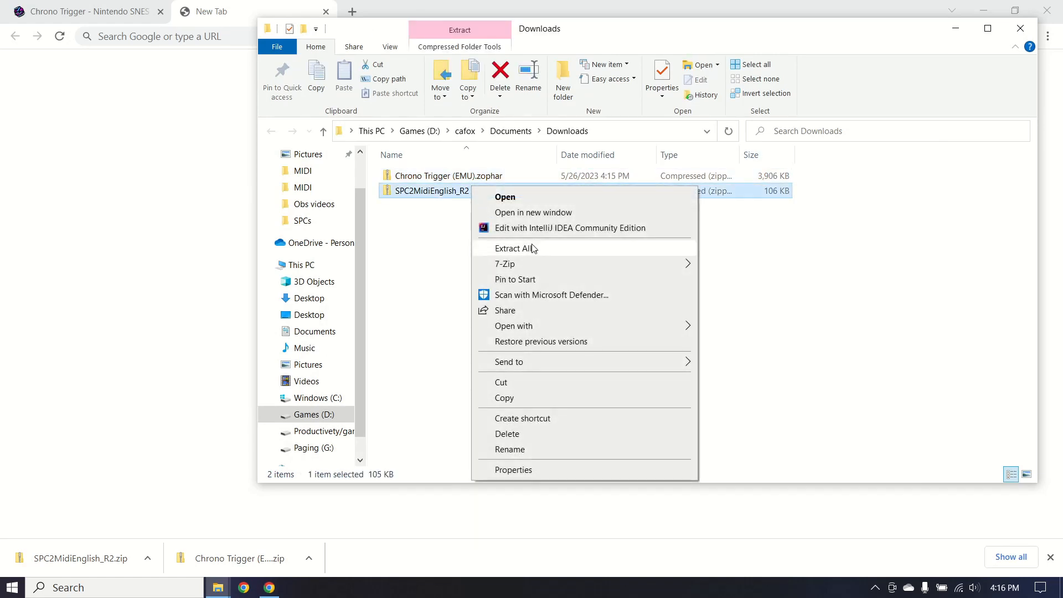
pyautogui.click(532, 248)
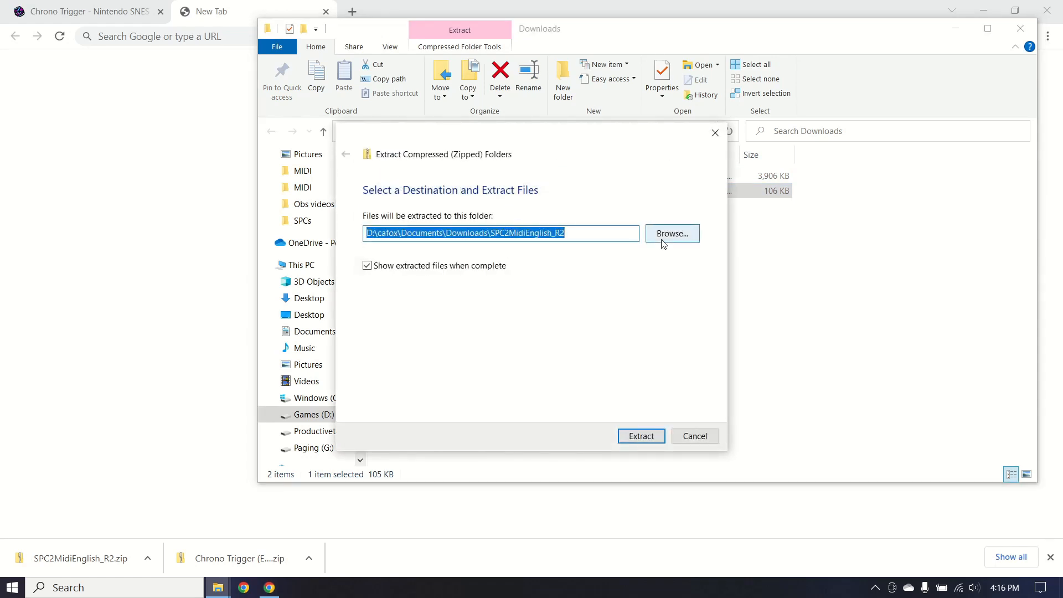
pyautogui.write('E:\\Roms\\SNES\\SNES Music')
pyautogui.write('\\')
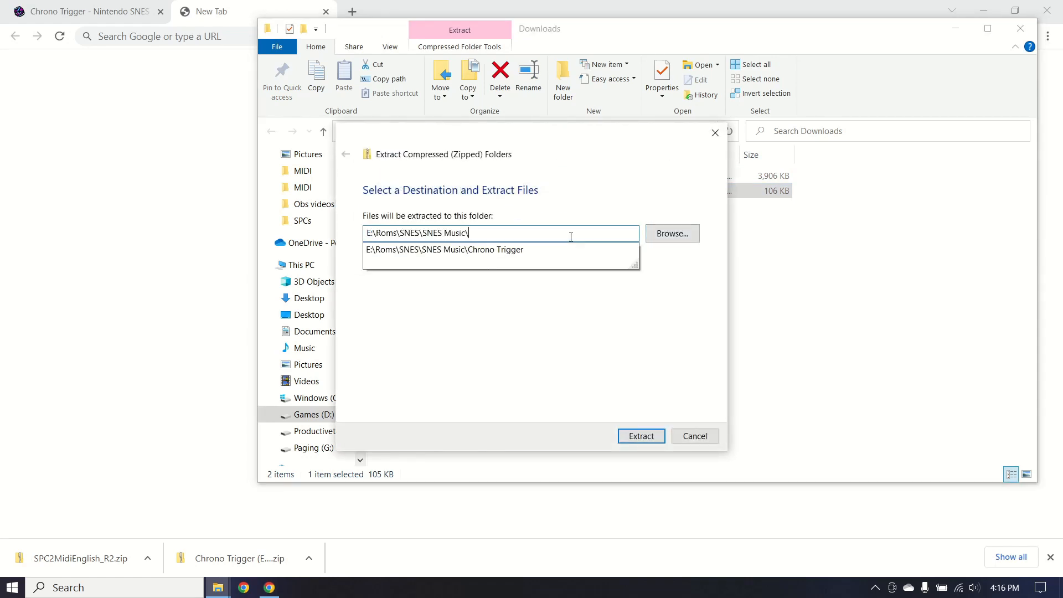
pyautogui.write('Midi')
pyautogui.press('Return')
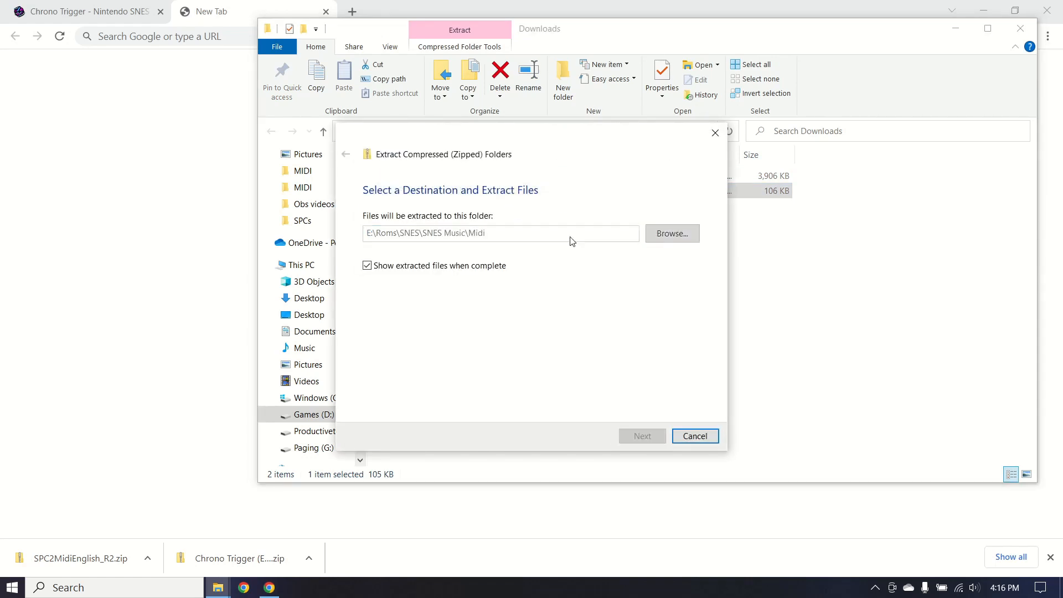
# Check the contents of the Chrono Trigger and Midi folders, ending back in SNES Music.
pyautogui.click(339, 116)
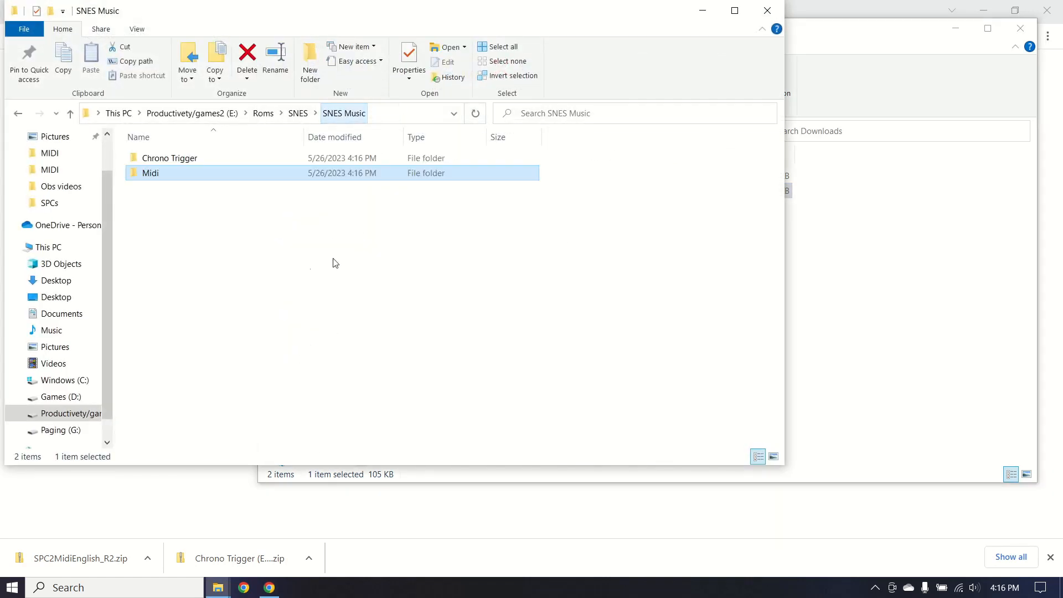
pyautogui.click(280, 163)
pyautogui.doubleClick(279, 164)
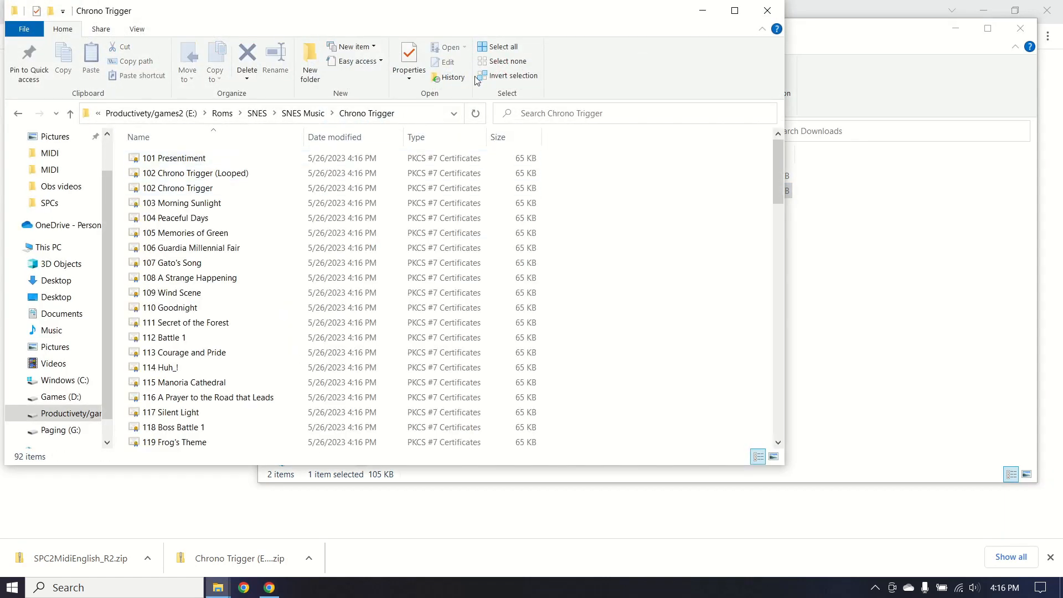
pyautogui.click(319, 117)
pyautogui.click(283, 176)
pyautogui.doubleClick(283, 176)
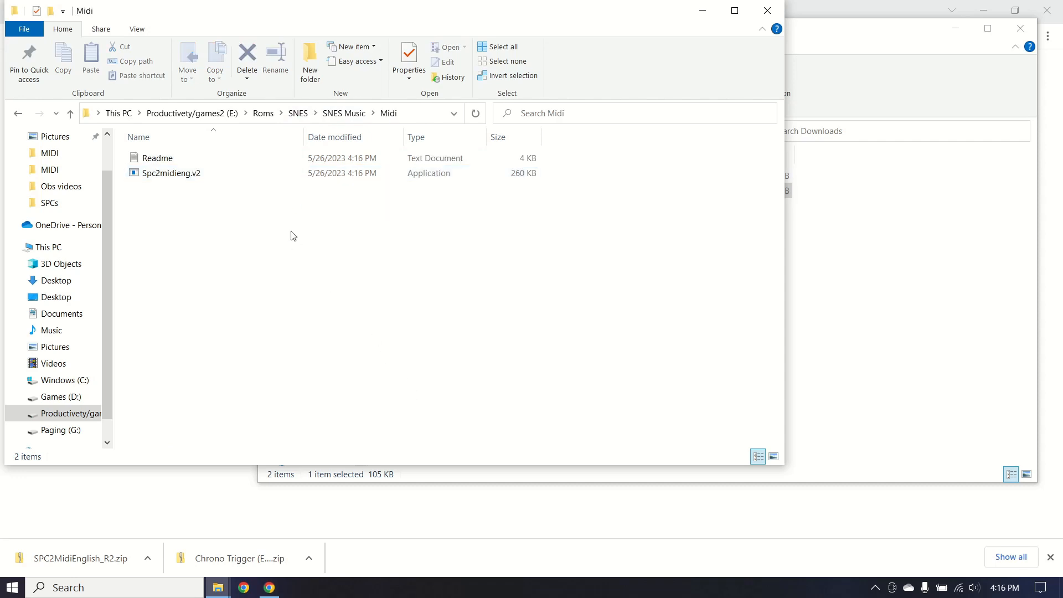
pyautogui.click(336, 114)
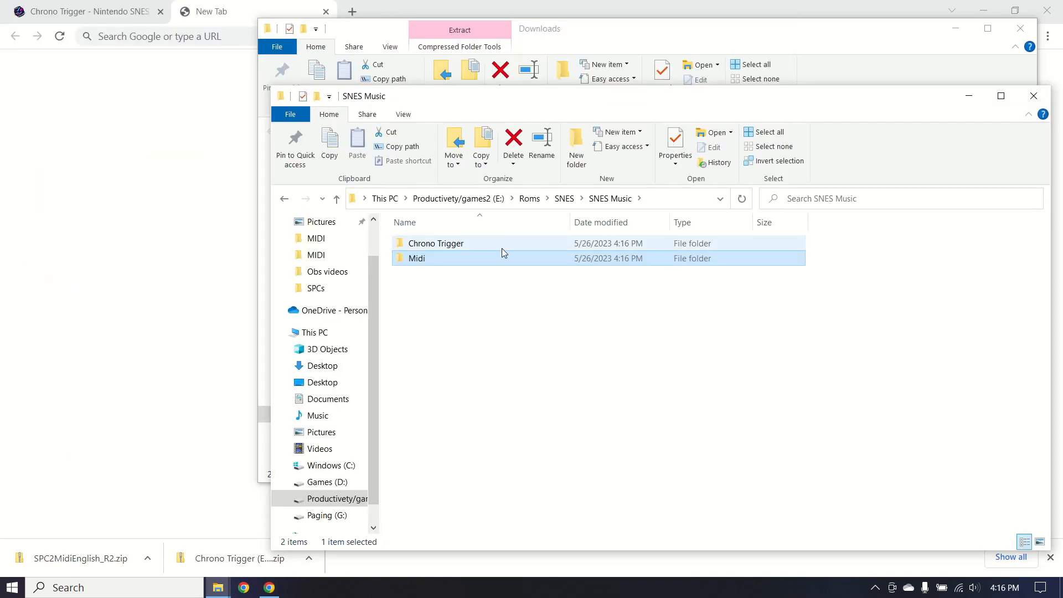
# Launch the Spc2midieng.v2 converter from the Midi folder and move its window up and right.
pyautogui.doubleClick(473, 264)
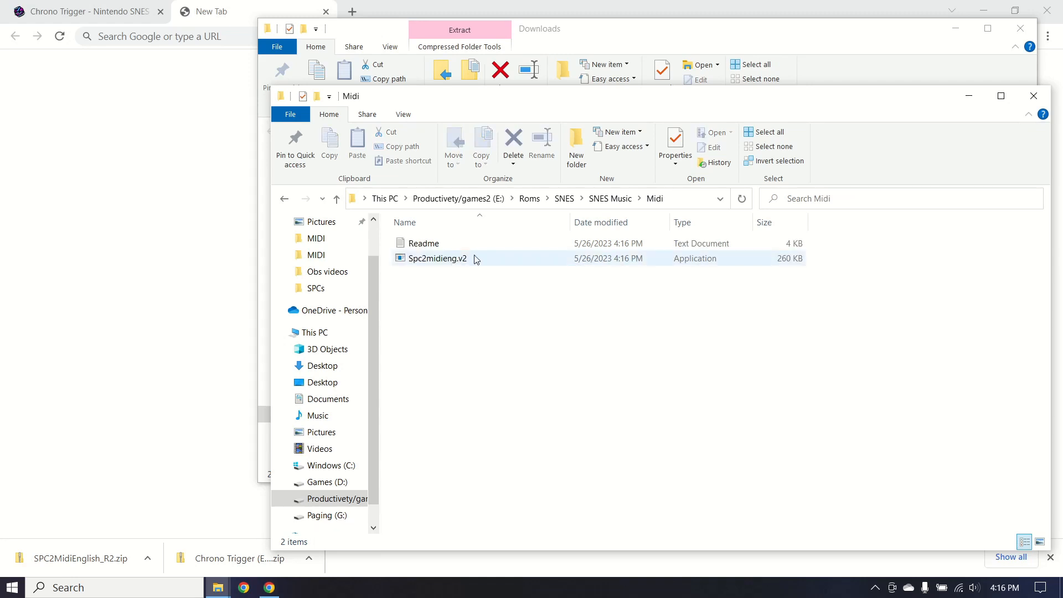
pyautogui.click(490, 254)
pyautogui.doubleClick(490, 258)
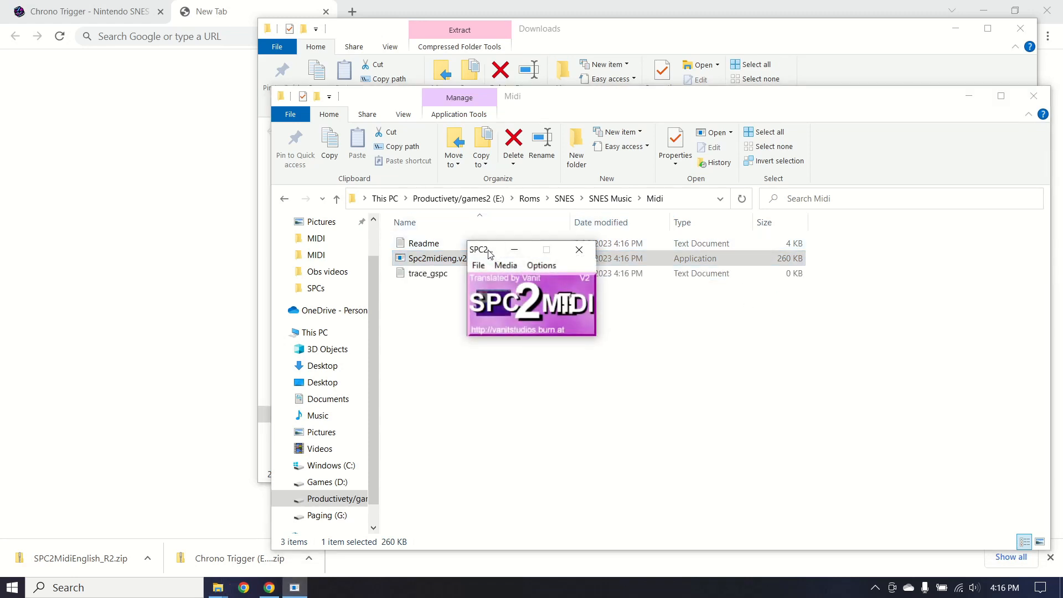
pyautogui.moveTo(489, 253); pyautogui.dragTo(517, 221)
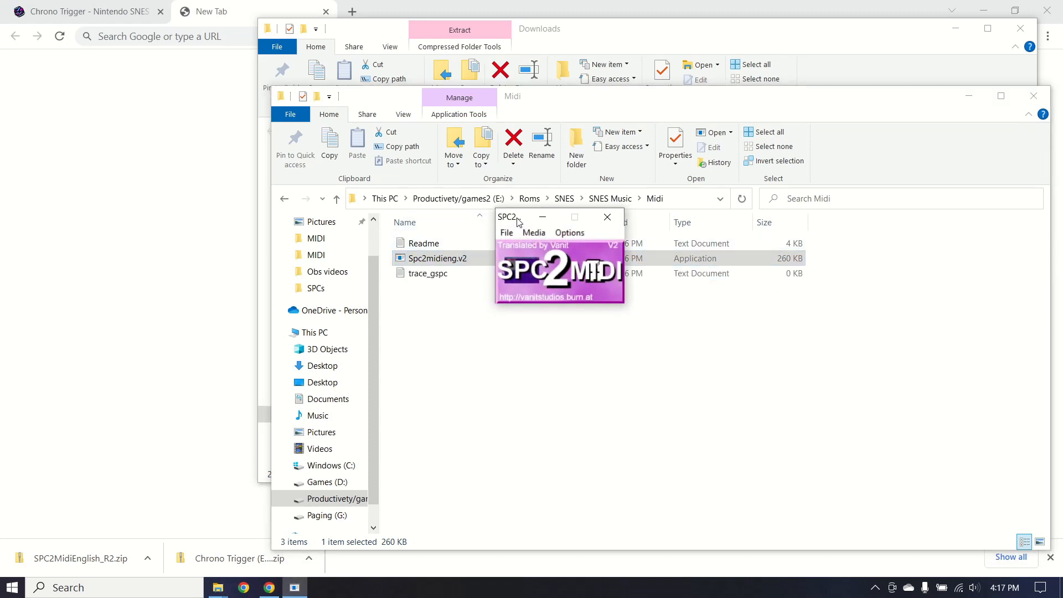
pyautogui.click(491, 263)
# Start loading an SPC from the Chrono Trigger folder, then return to Chrome's Chrono Trigger track list.
pyautogui.click(507, 235)
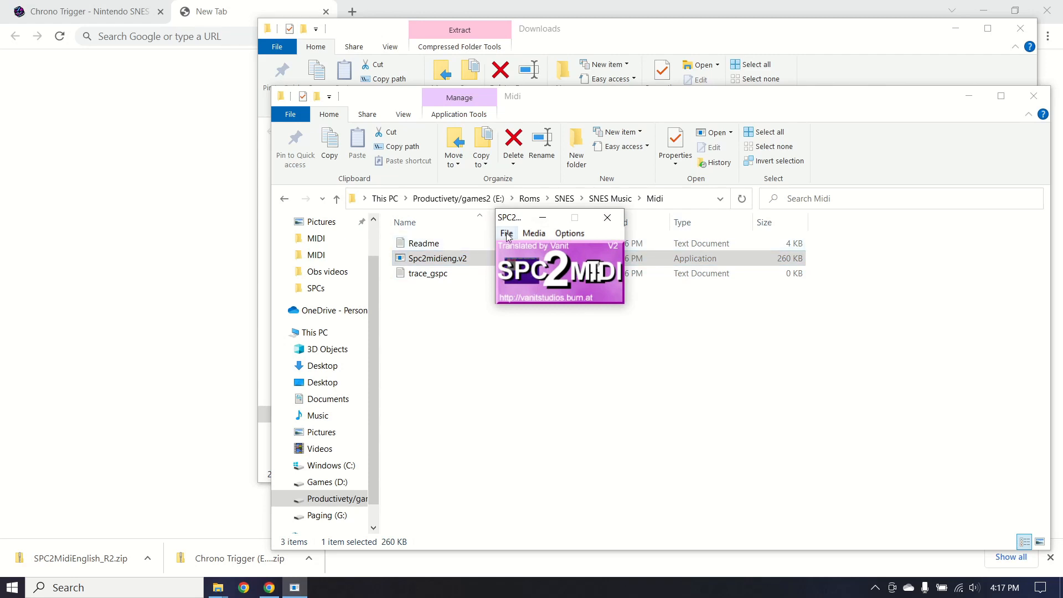
pyautogui.click(507, 234)
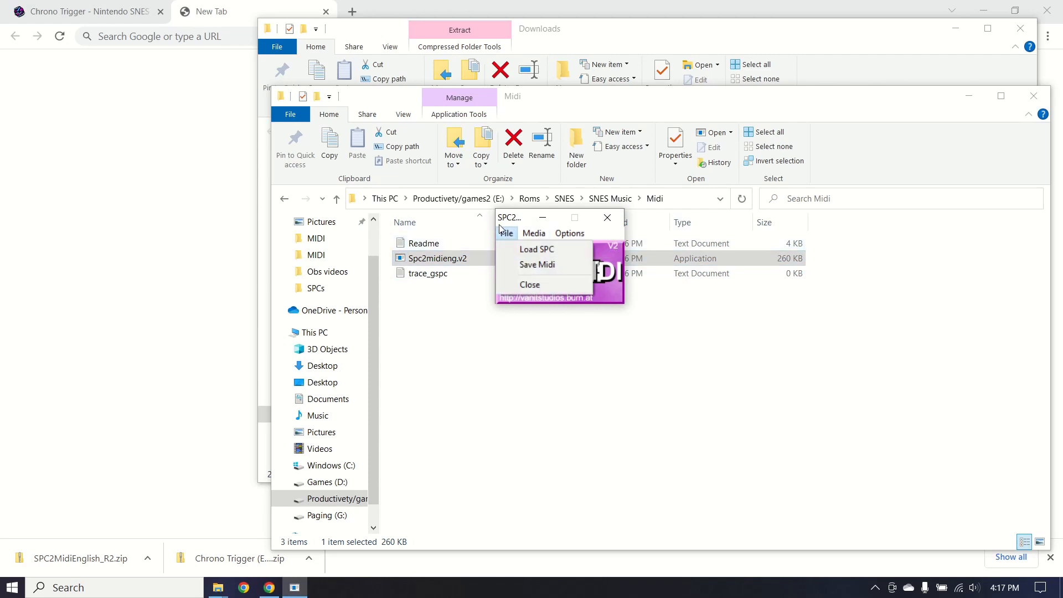
pyautogui.click(510, 251)
pyautogui.click(551, 308)
pyautogui.doubleClick(551, 308)
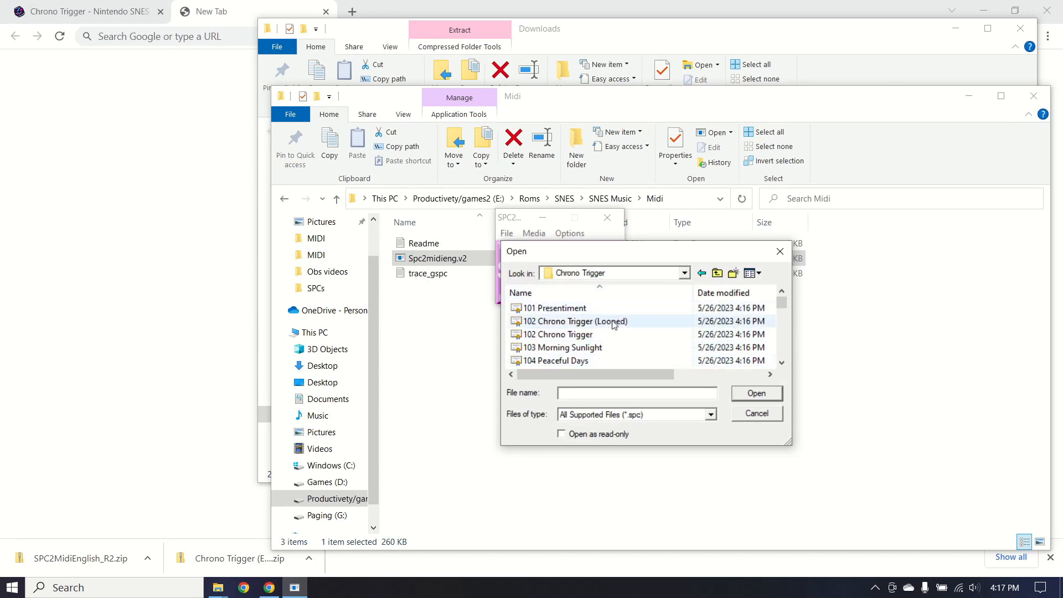
pyautogui.scroll(-2, 609, 333)
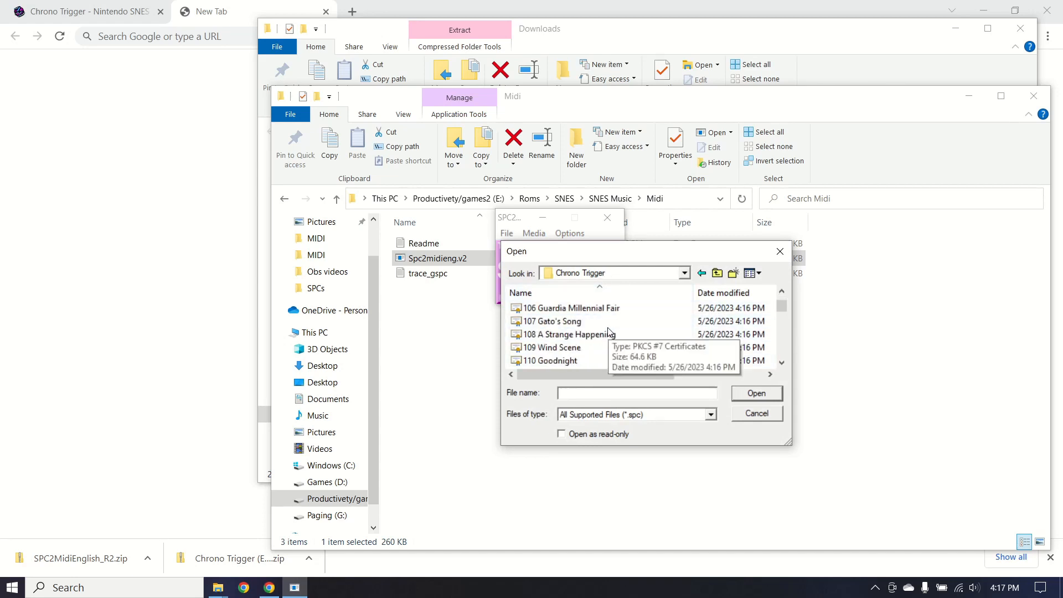
pyautogui.click(63, 5)
pyautogui.scroll(-9, 404, 386)
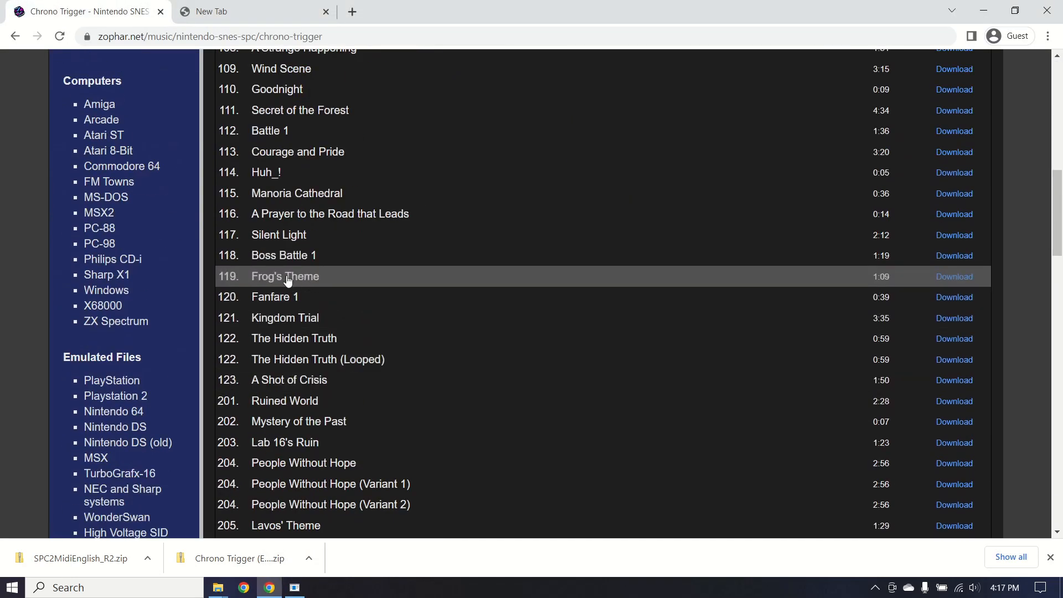
# Preview Frog's Theme for about six seconds, pause it, and bring SPC2MIDI's Open dialog back.
pyautogui.click(287, 280)
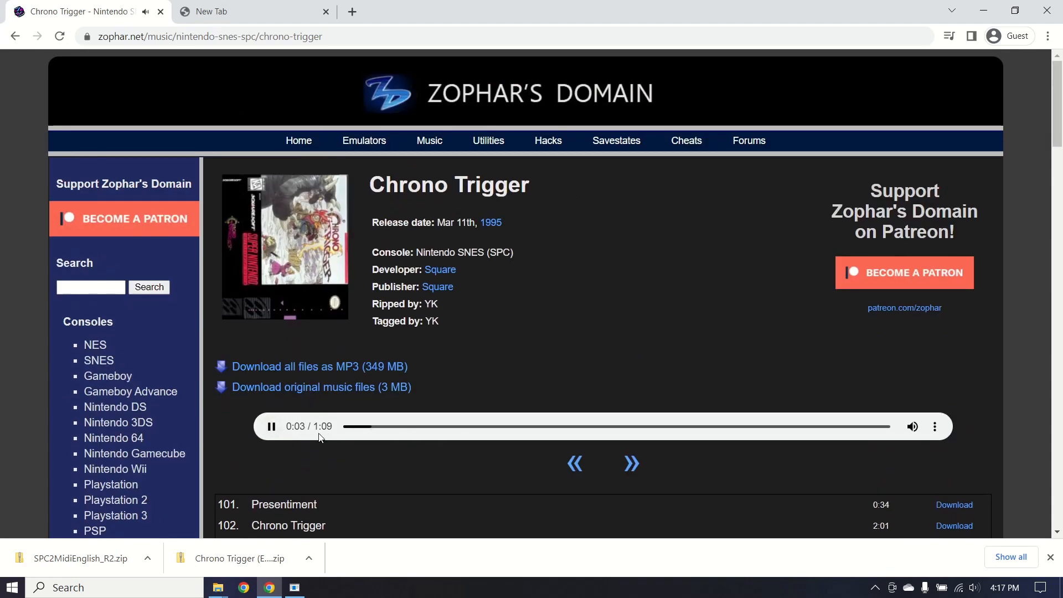
pyautogui.click(274, 433)
pyautogui.scroll(-5, 507, 415)
pyautogui.click(295, 588)
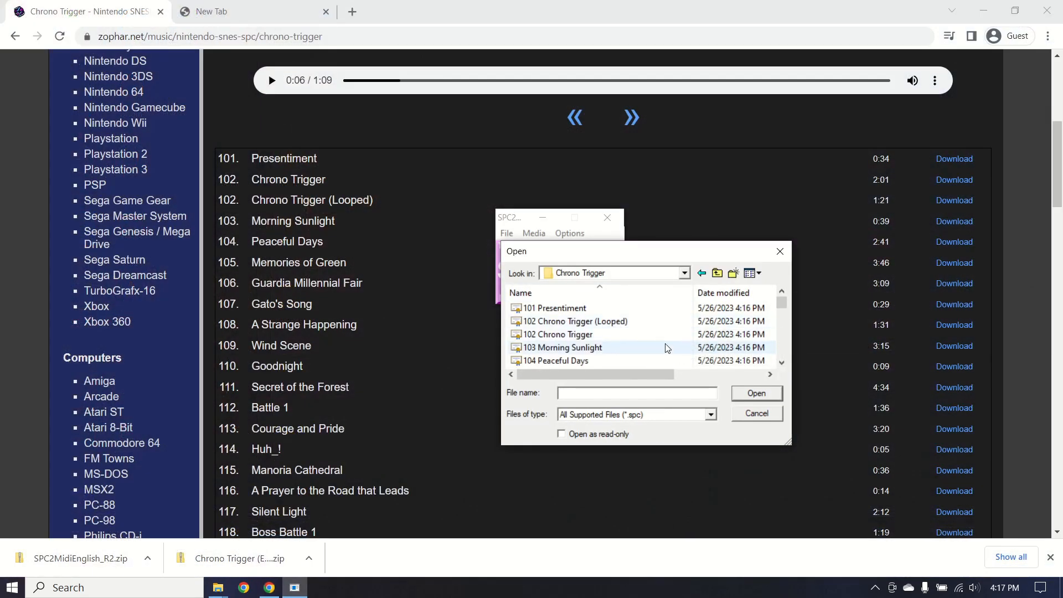
# Load 104 Peaceful Days and save it as a MIDI in SNES Music\Midi\Midi files.
pyautogui.click(589, 360)
pyautogui.click(764, 395)
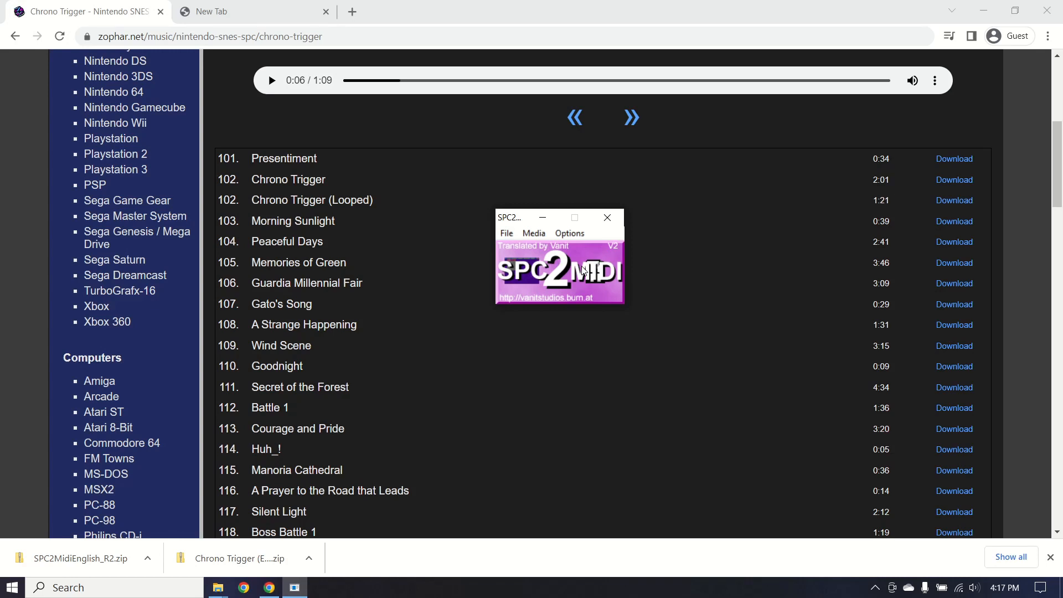
pyautogui.click(508, 235)
pyautogui.click(517, 266)
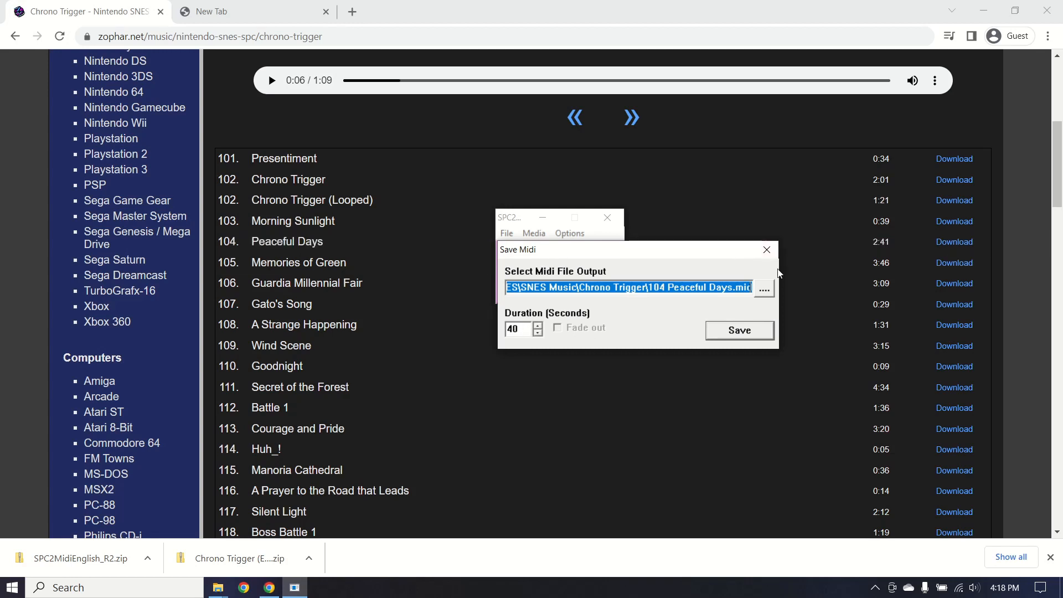
pyautogui.click(764, 289)
pyautogui.click(580, 294)
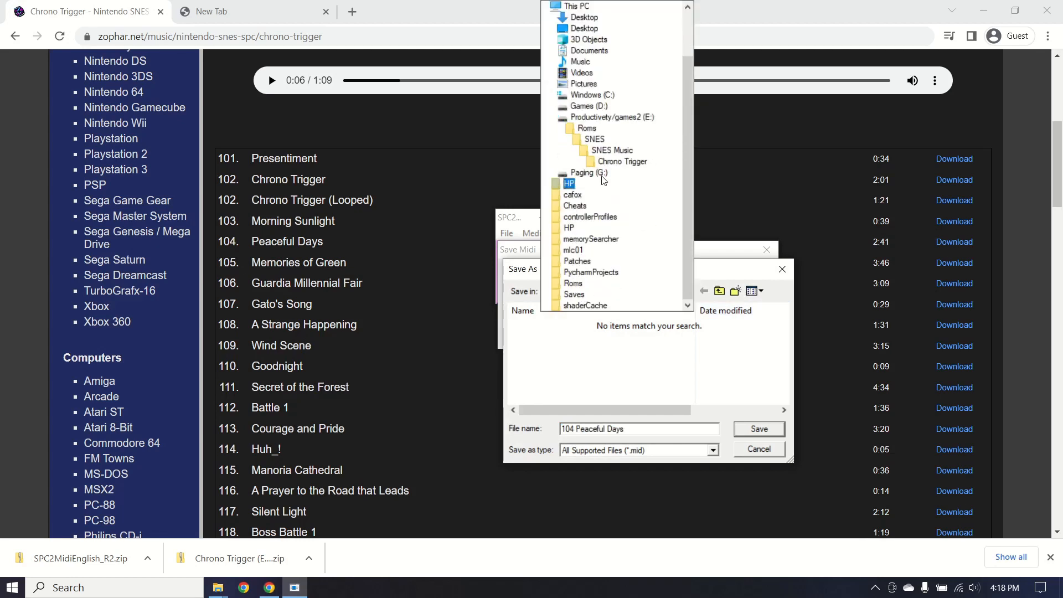
pyautogui.click(612, 147)
pyautogui.doubleClick(584, 334)
pyautogui.rightClick(609, 363)
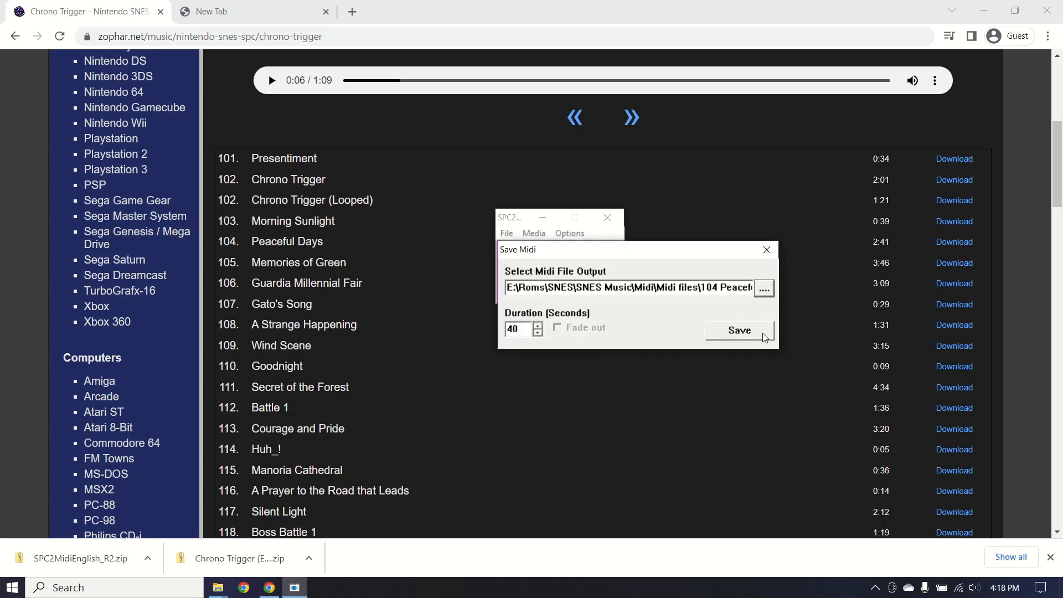
pyautogui.click(742, 335)
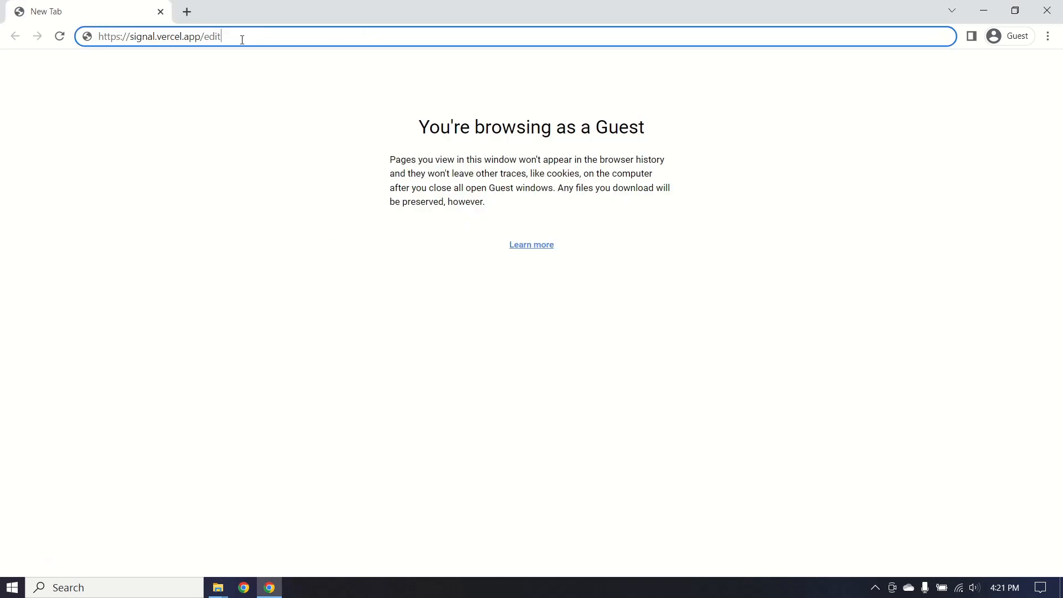
# Load signal.vercel.app/edit with a blank new song and dismiss the MIDI device permission request.
pyautogui.press('Return')
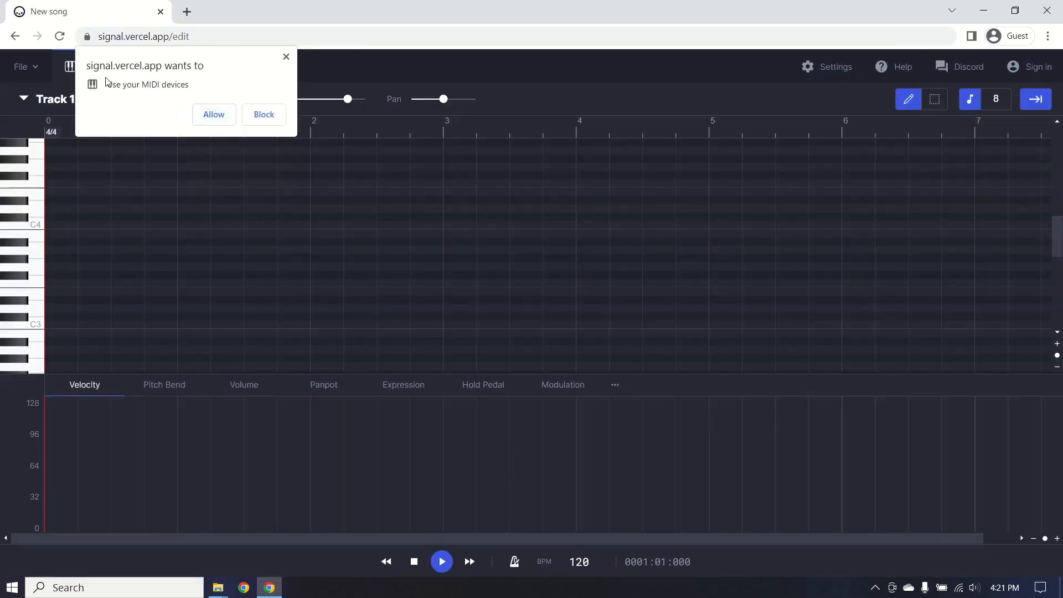
pyautogui.click(212, 116)
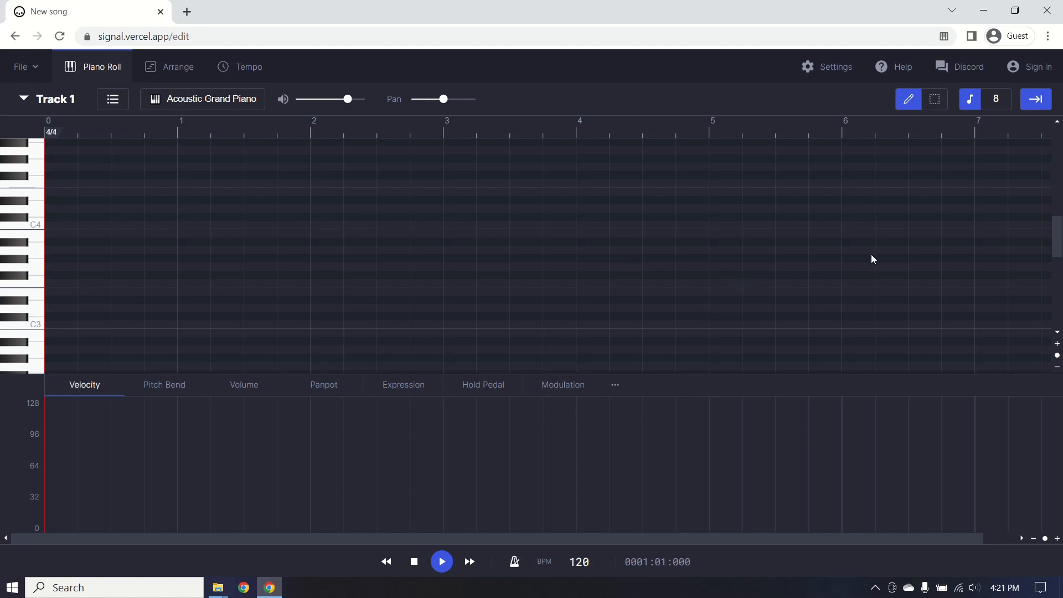
pyautogui.click(24, 67)
# Open 104 Peaceful Days from SNES Music\Midi\Midi files using the pasted SNES Music path.
pyautogui.click(82, 132)
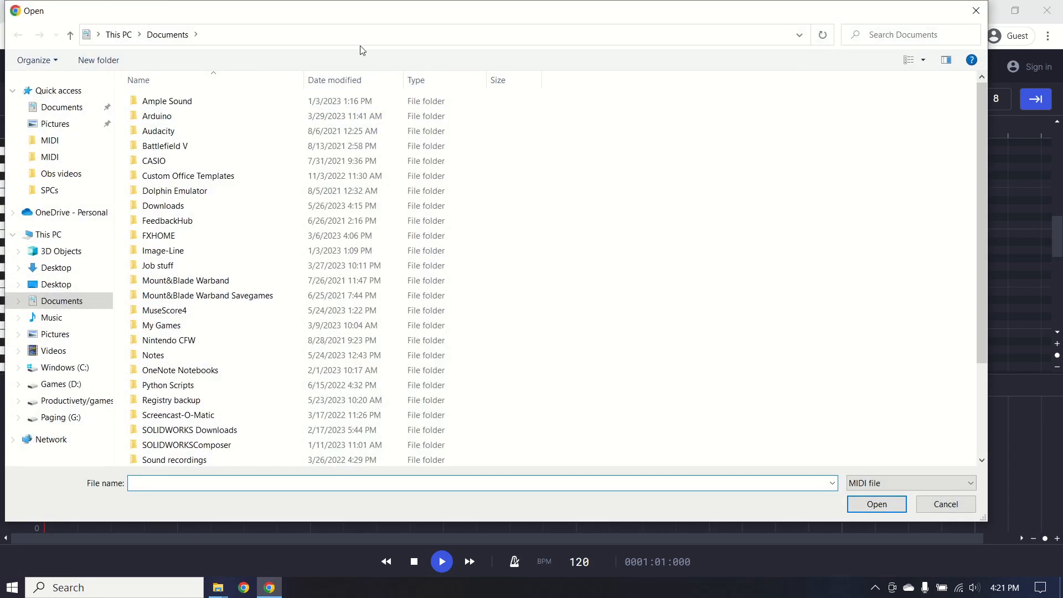
pyautogui.click(366, 34)
pyautogui.write('https://signal.vercel.app/edit')
pyautogui.hotkey('ctrl', 'a')
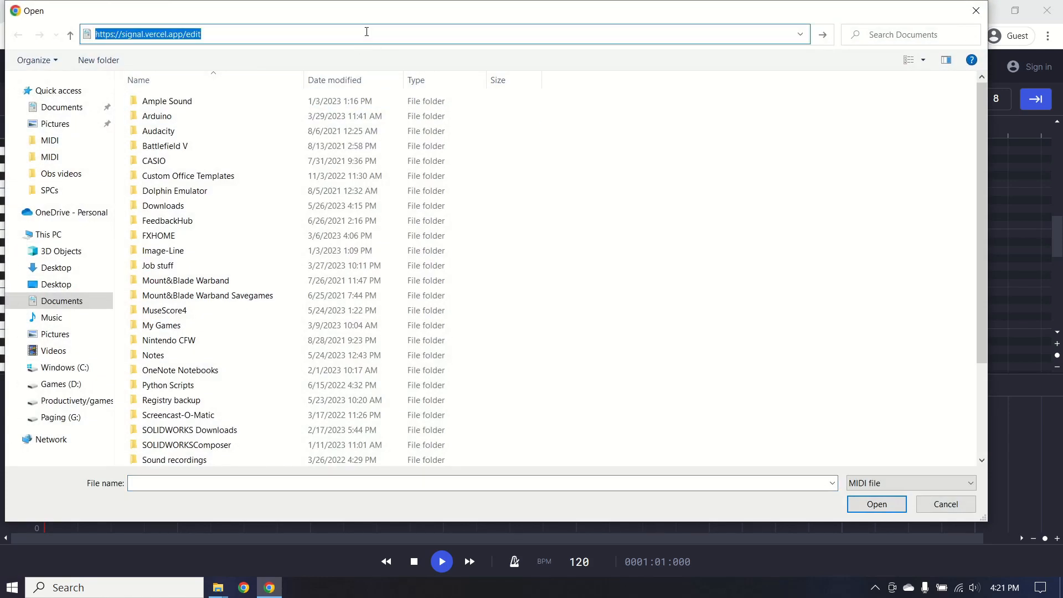
pyautogui.press('super+v')
pyautogui.click(224, 163)
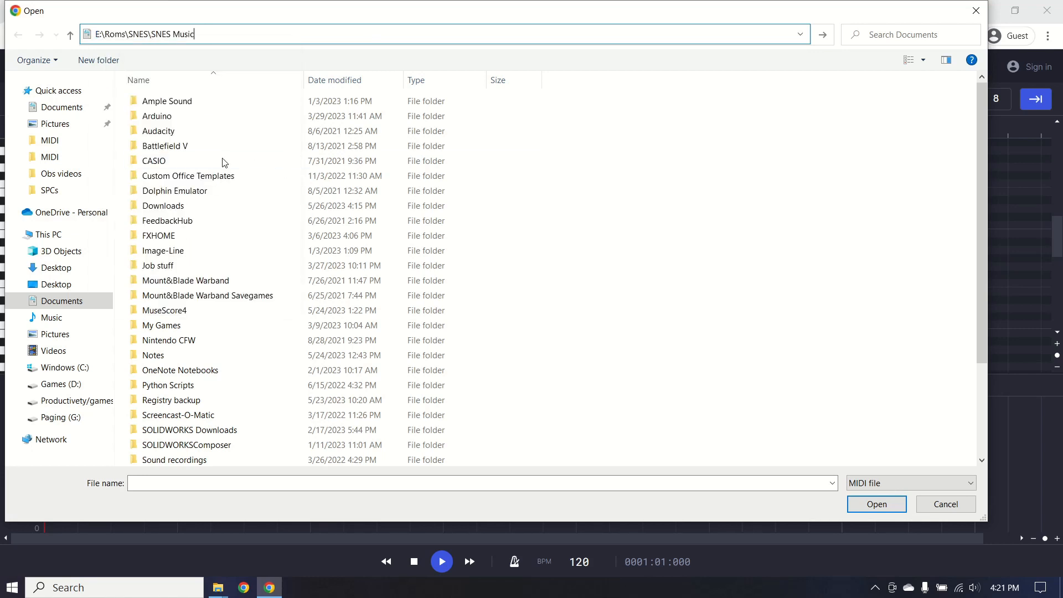
pyautogui.press('Return')
pyautogui.doubleClick(253, 116)
pyautogui.doubleClick(266, 104)
pyautogui.click(266, 107)
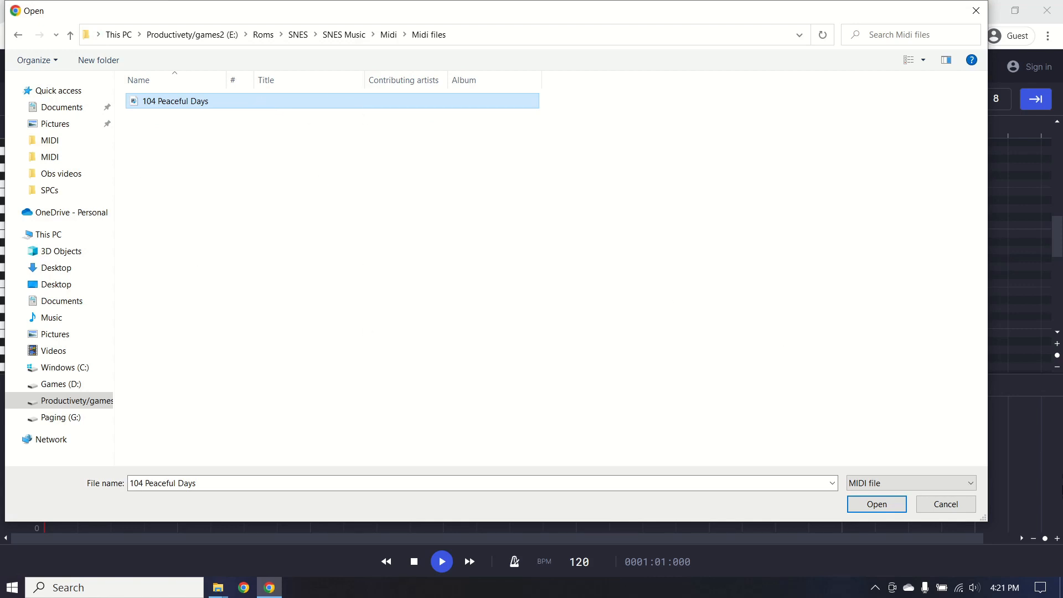
pyautogui.click(867, 503)
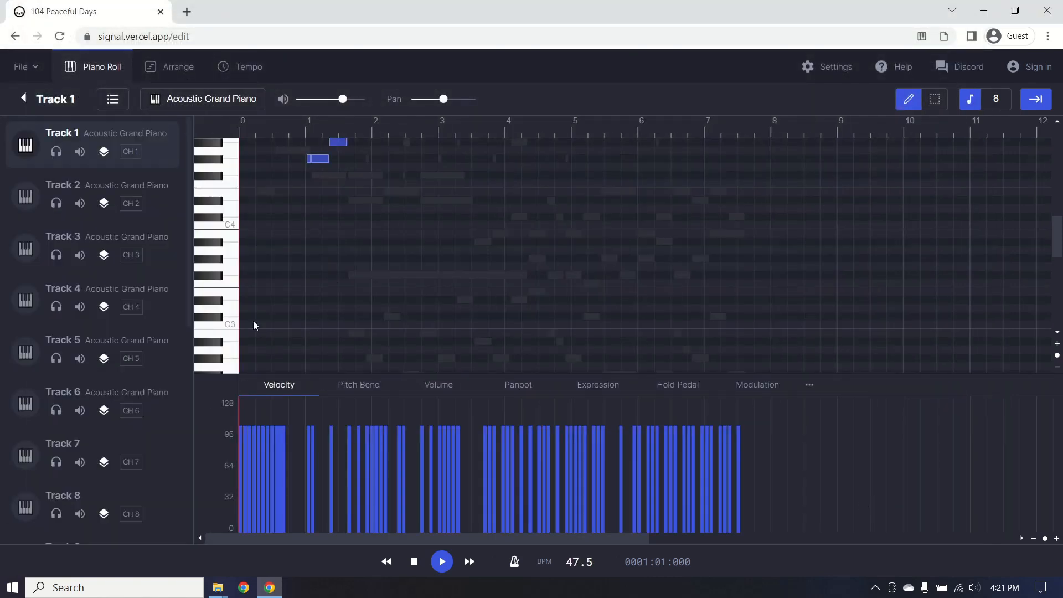
# Play the opening of Peaceful Days briefly with the volume lowered, then stop playback.
pyautogui.scroll(4, 650, 235)
pyautogui.scroll(-3, 651, 238)
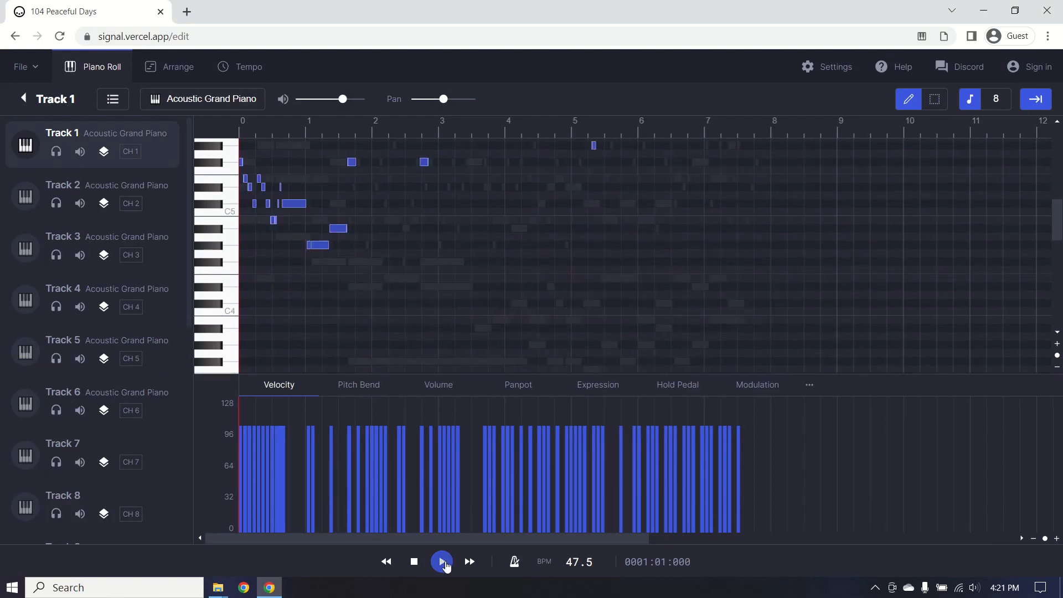
pyautogui.click(442, 562)
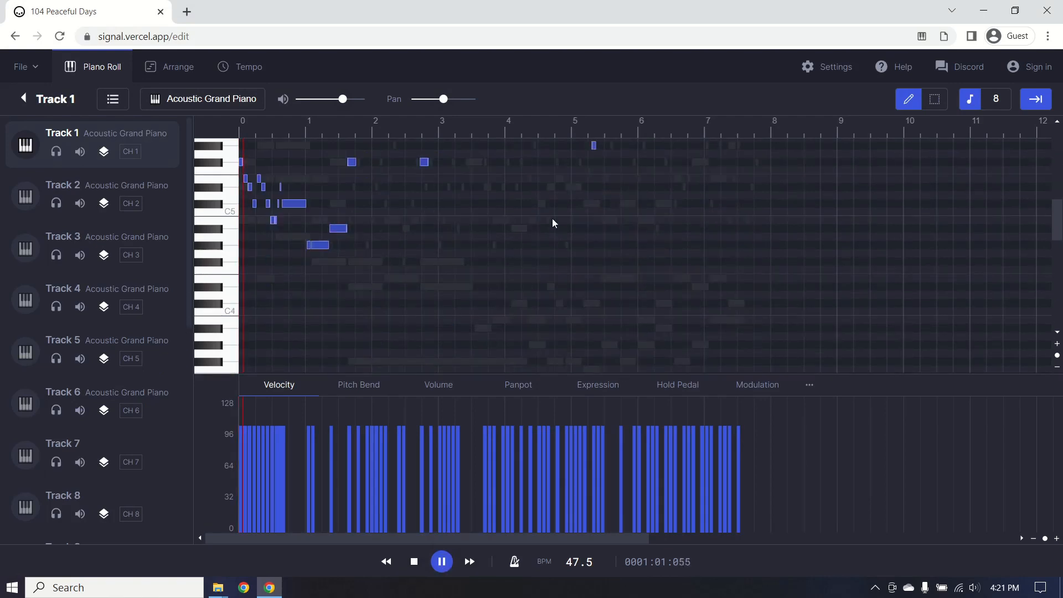
pyautogui.press('XF86AudioLowerVolume')
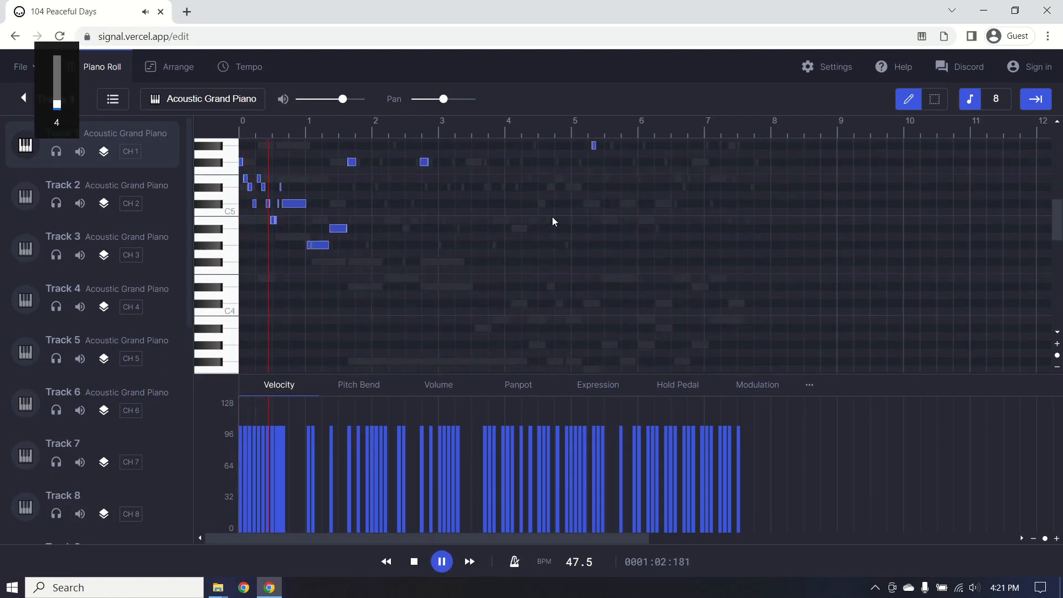
pyautogui.click(441, 569)
# Collapse the Velocity pane and scroll through the song's 16 tracks and their instruments.
pyautogui.scroll(5, 489, 247)
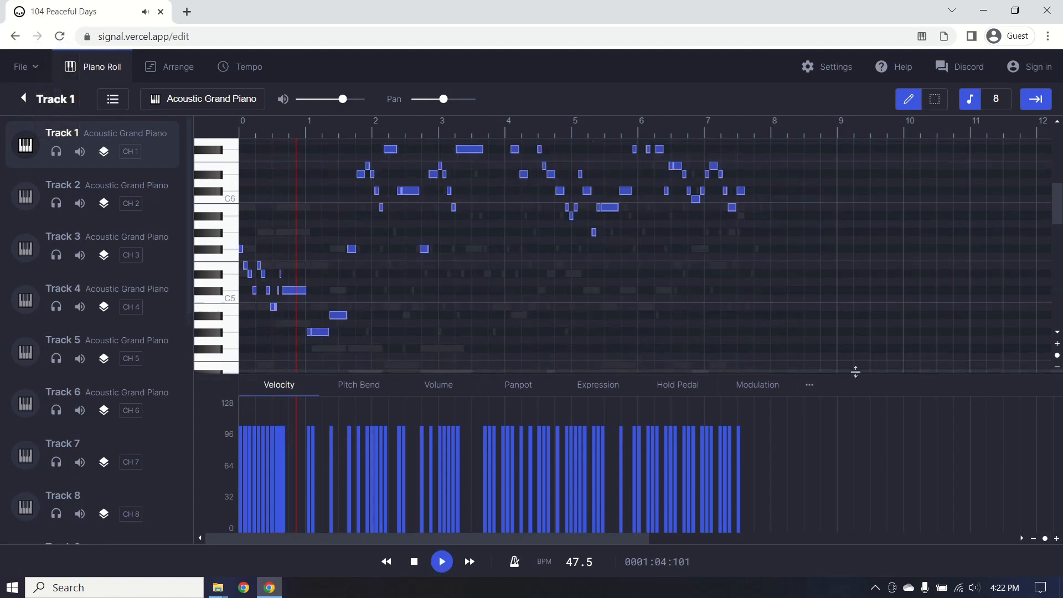
pyautogui.moveTo(857, 371); pyautogui.dragTo(880, 529)
pyautogui.scroll(-4, 732, 443)
pyautogui.scroll(5, 590, 399)
pyautogui.scroll(-4, 657, 440)
pyautogui.scroll(4, 554, 377)
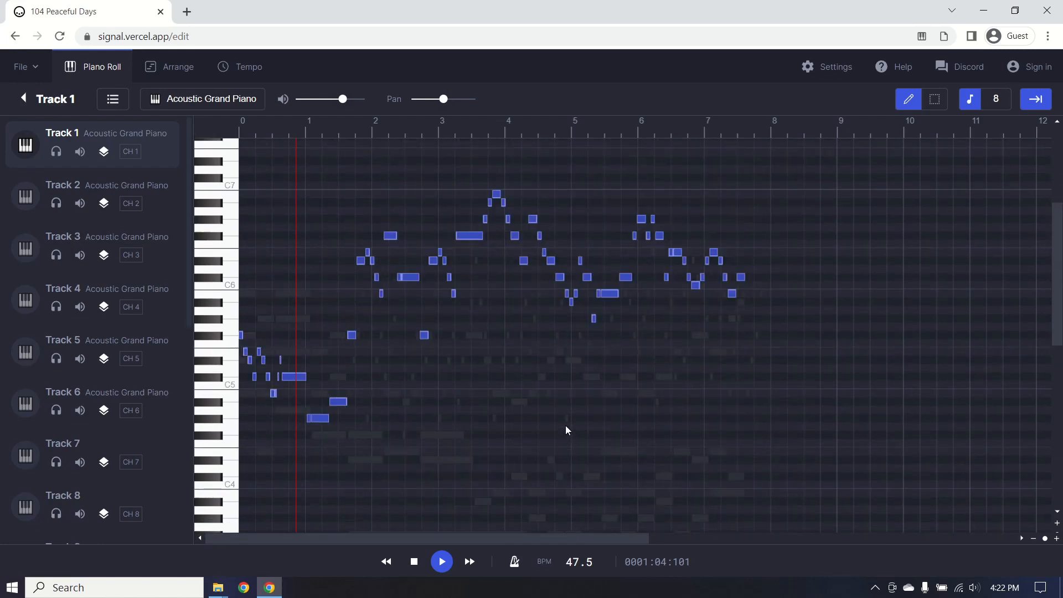
pyautogui.scroll(-6, 566, 425)
pyautogui.scroll(4, 623, 421)
pyautogui.scroll(2, 622, 426)
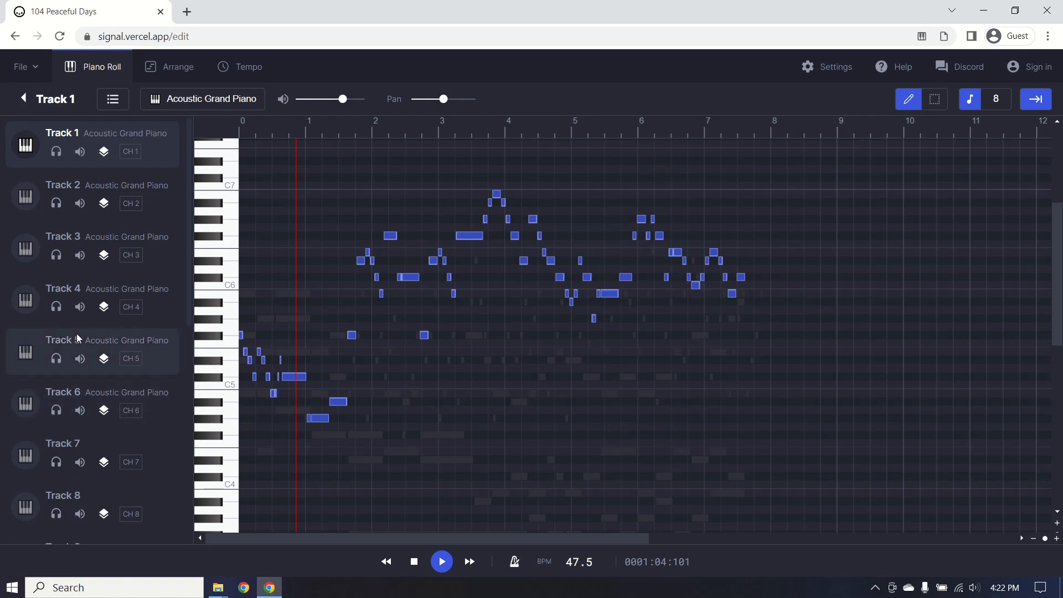
pyautogui.scroll(-8, 146, 451)
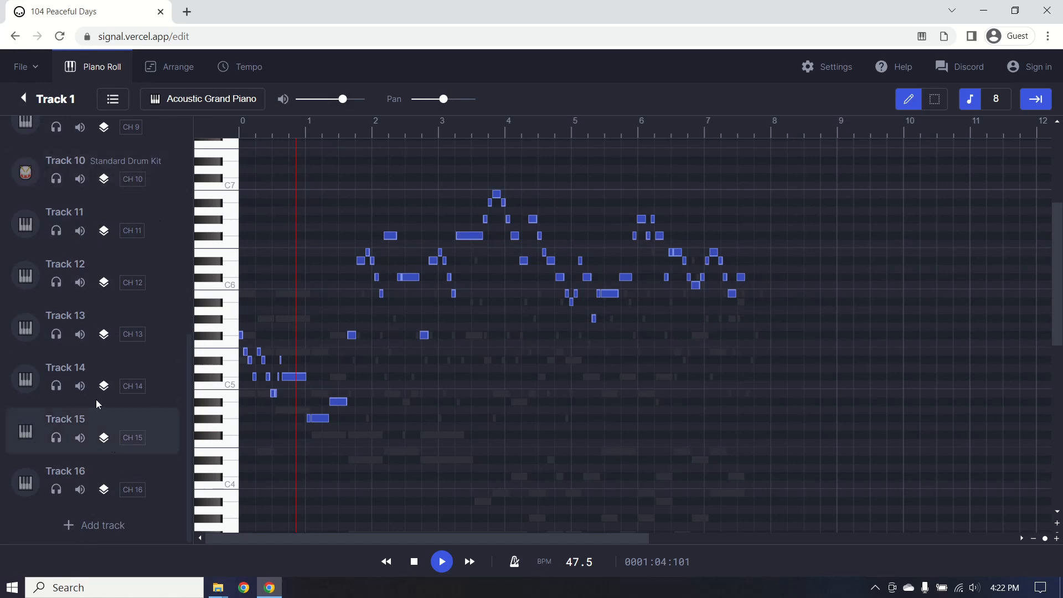
pyautogui.scroll(8, 143, 332)
pyautogui.scroll(-8, 139, 295)
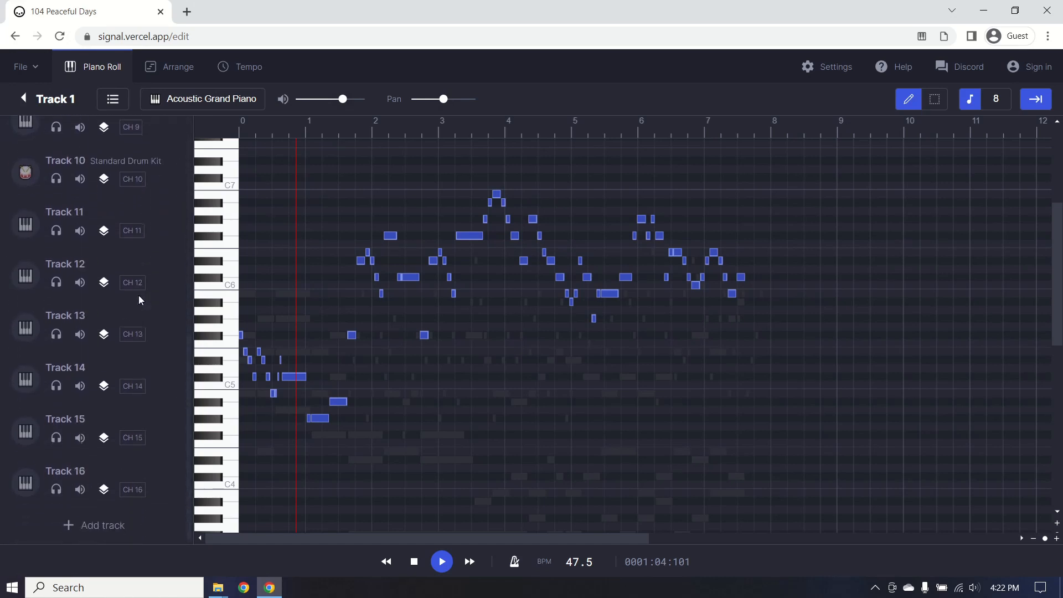
# Delete the extra tracks from Track 16 downward, leaving six Acoustic Grand Piano tracks.
pyautogui.click(109, 470)
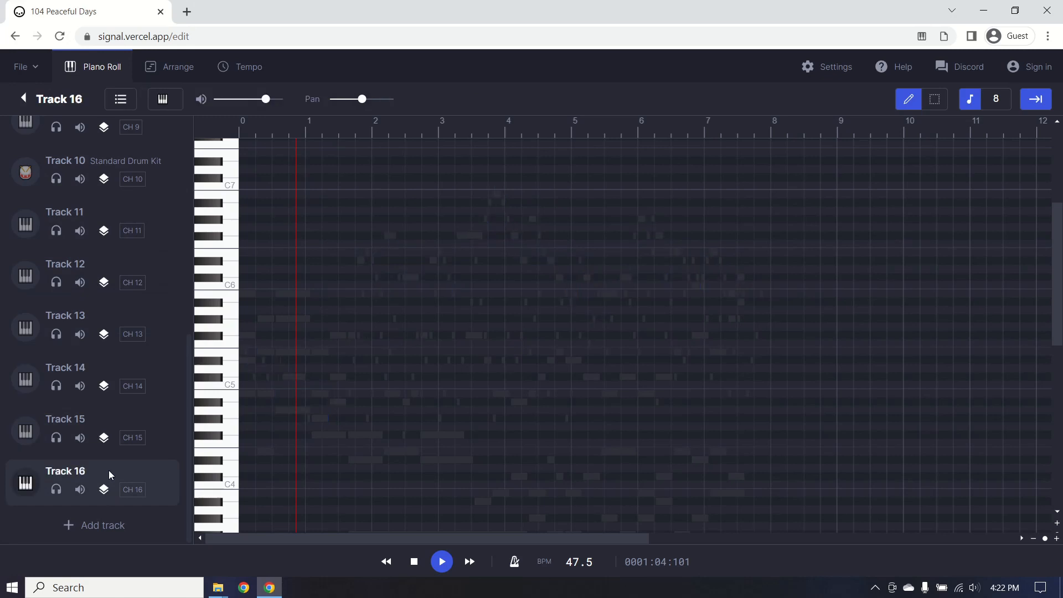
pyautogui.rightClick(109, 470)
pyautogui.click(158, 506)
pyautogui.rightClick(151, 473)
pyautogui.click(172, 510)
pyautogui.rightClick(144, 471)
pyautogui.click(174, 510)
pyautogui.rightClick(151, 476)
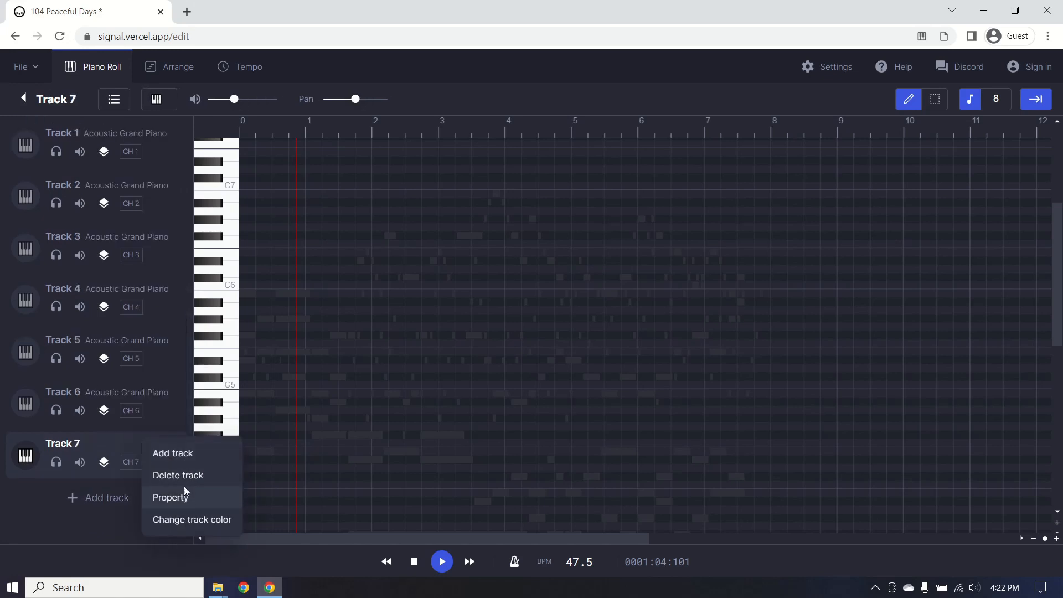
pyautogui.click(183, 479)
pyautogui.scroll(3, 364, 358)
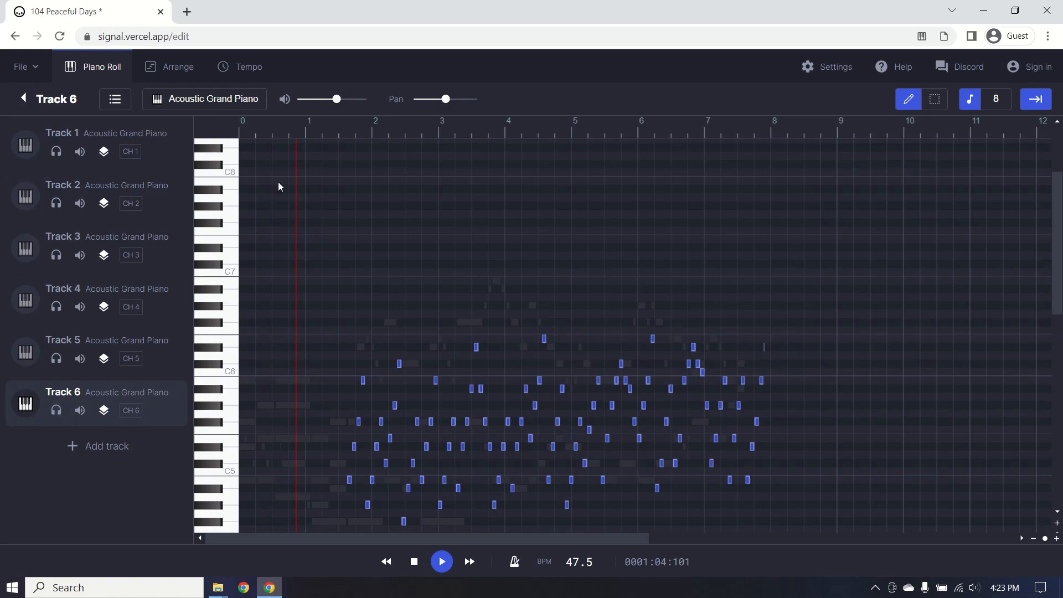
# Audition Track 6 solo from about bar 1.5, then delete Track 6.
pyautogui.click(55, 410)
pyautogui.click(339, 127)
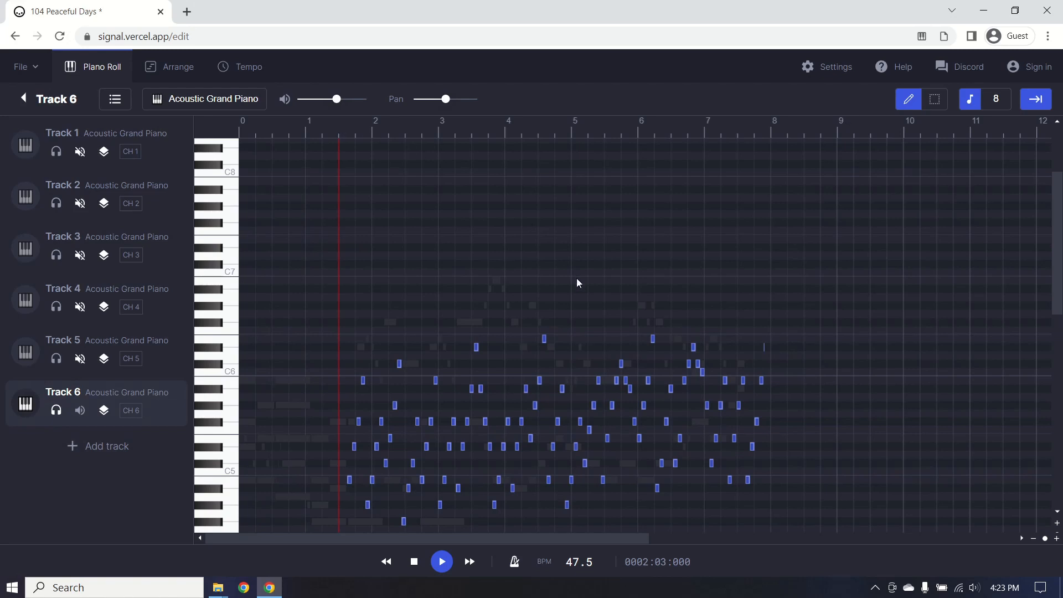
pyautogui.press('space')
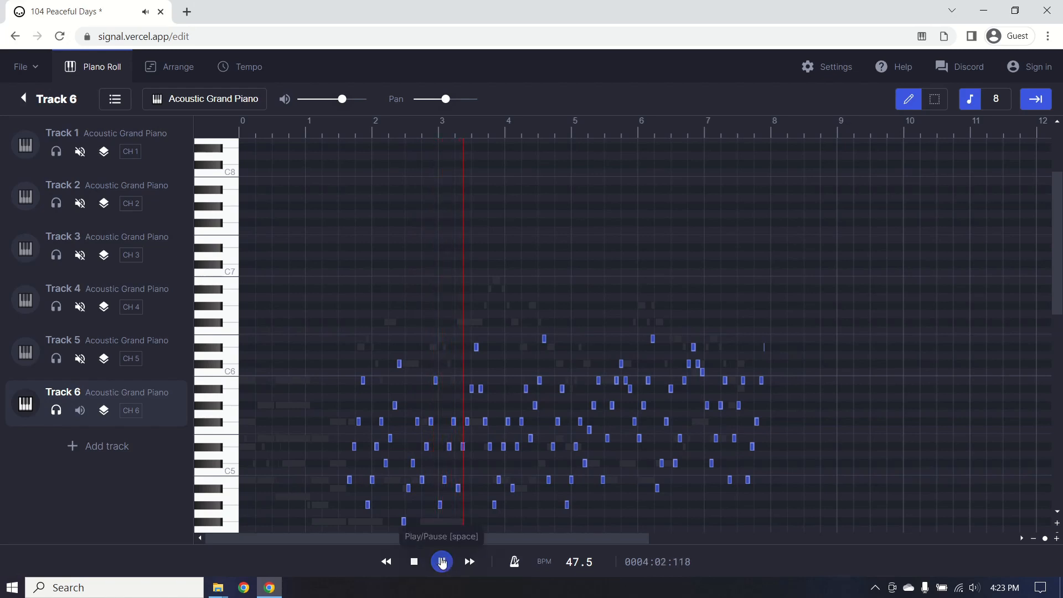
pyautogui.click(443, 562)
pyautogui.rightClick(162, 398)
pyautogui.click(191, 432)
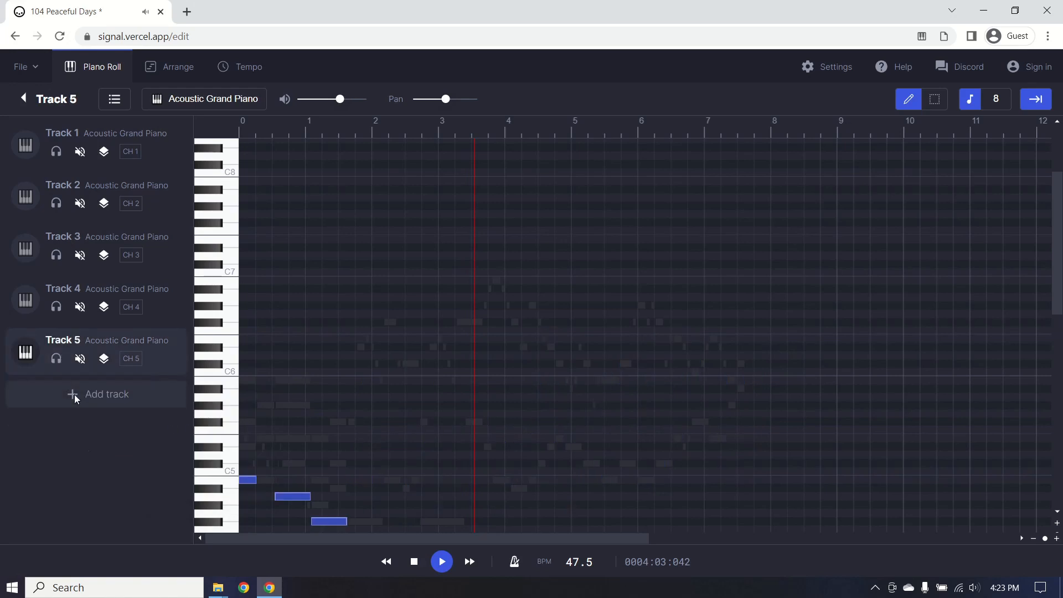
# Toggle solo on Tracks 2, 1, 3, 4 and 5, then return playback to the song's start.
pyautogui.click(56, 203)
pyautogui.click(56, 151)
pyautogui.click(56, 254)
pyautogui.click(56, 307)
pyautogui.click(56, 358)
pyautogui.scroll(-3, 554, 377)
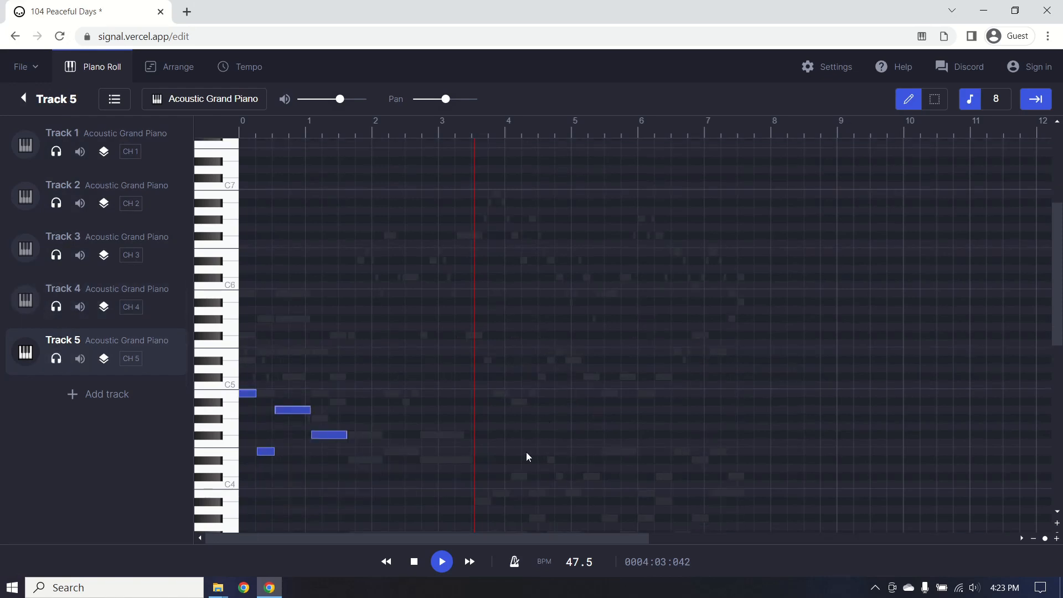
pyautogui.click(241, 135)
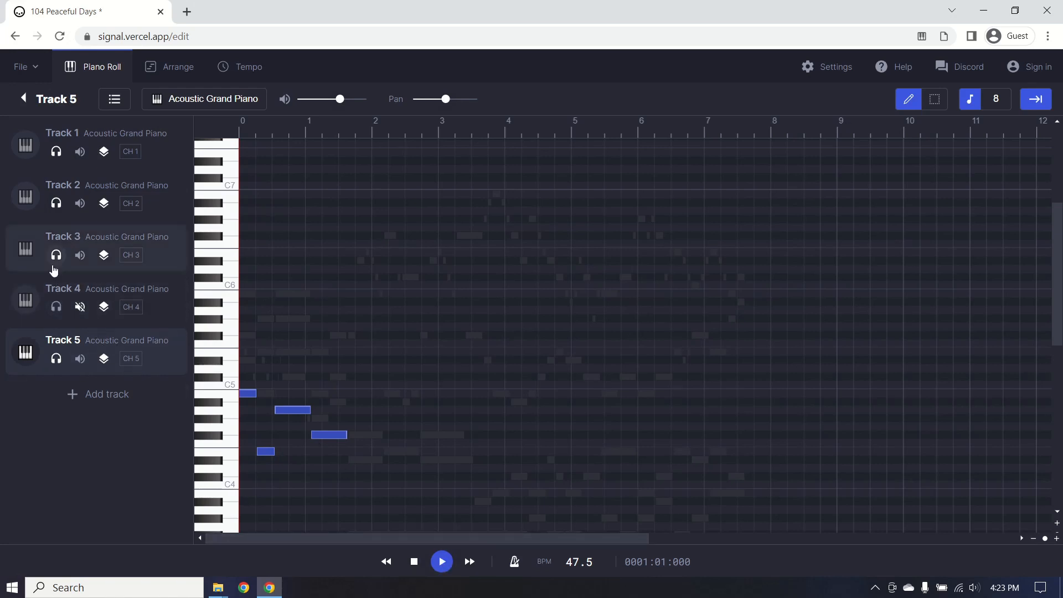
# Play the song with only Track 5 audible, viewing Track 5's notes in the piano roll.
pyautogui.click(56, 152)
pyautogui.click(441, 562)
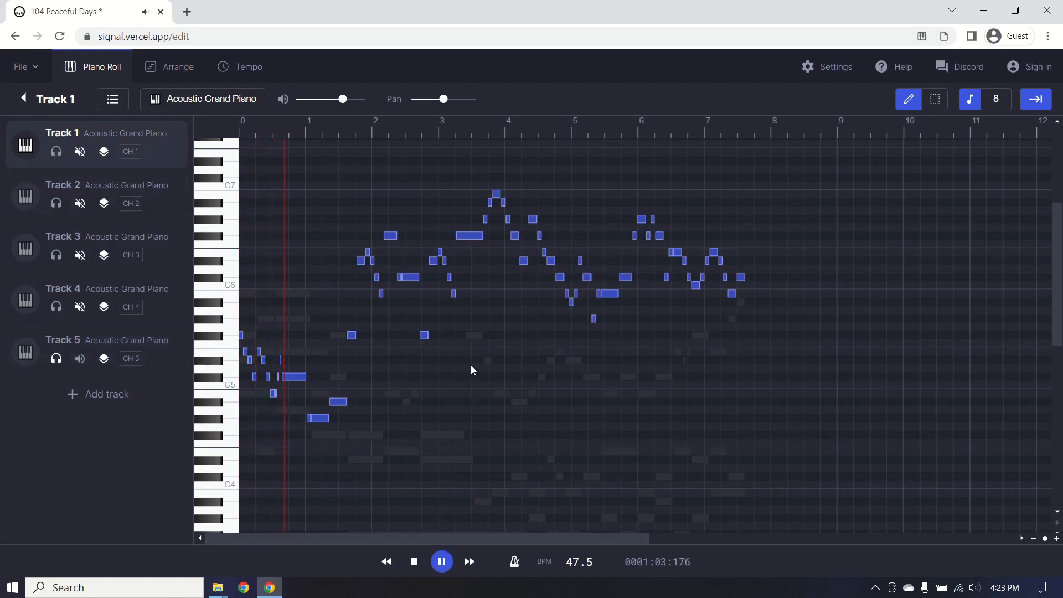
pyautogui.click(142, 338)
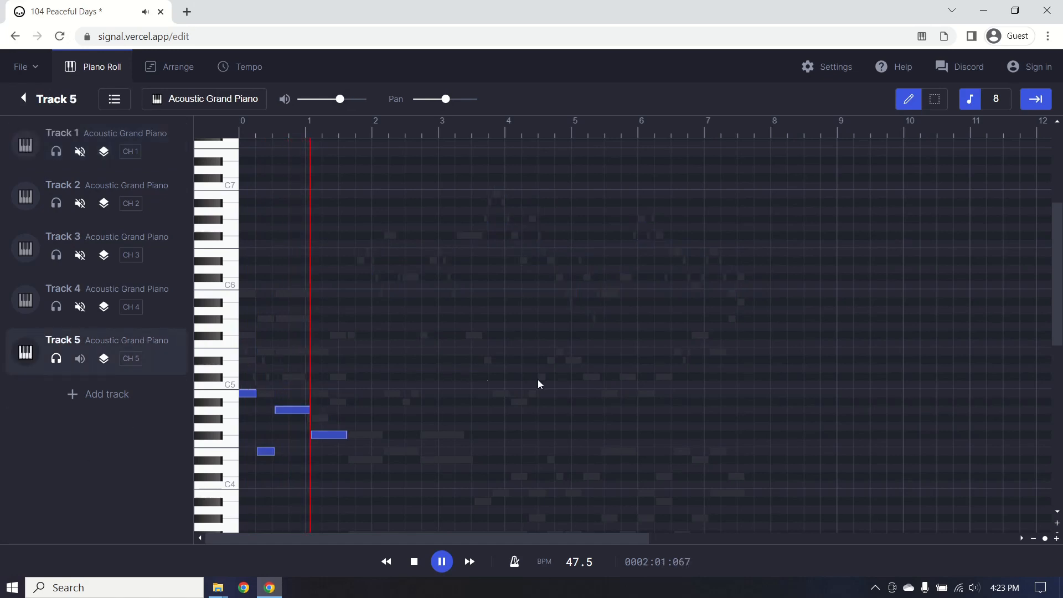
pyautogui.scroll(-5, 567, 380)
pyautogui.scroll(2, 562, 400)
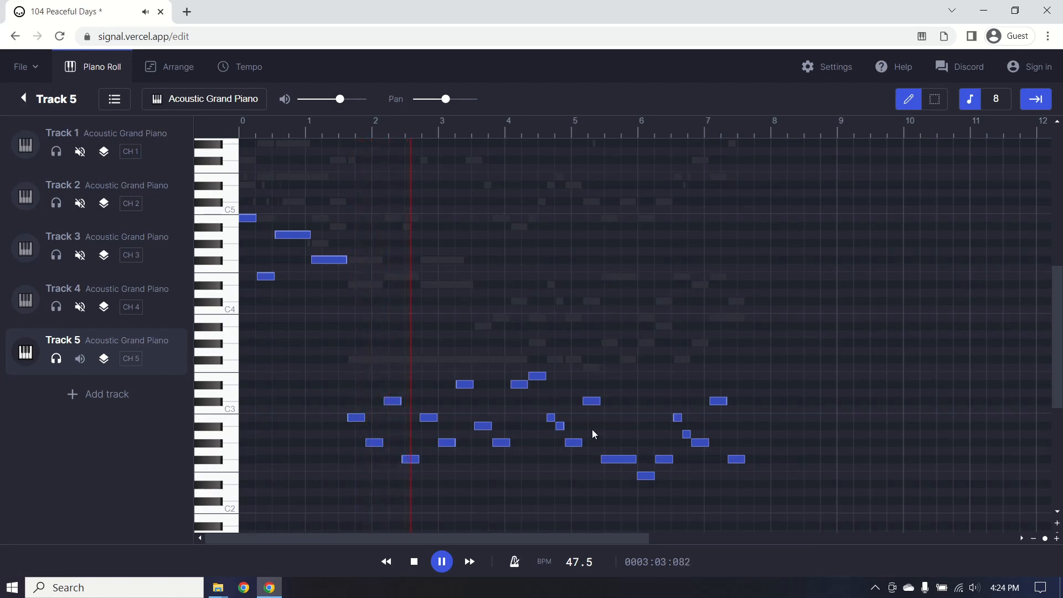
pyautogui.scroll(8, 592, 427)
pyautogui.scroll(-8, 610, 463)
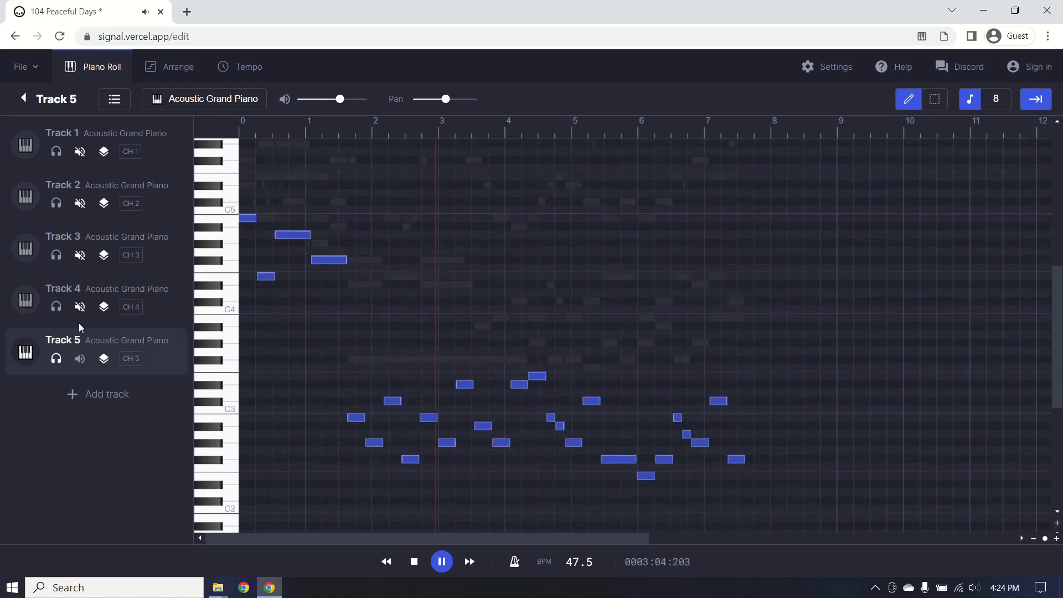
# Solo Track 4 and show its notes, then make Tracks 5, 3, 2 and 1 audible again.
pyautogui.click(58, 359)
pyautogui.click(89, 317)
pyautogui.click(57, 307)
pyautogui.click(54, 361)
pyautogui.click(56, 256)
pyautogui.click(56, 205)
pyautogui.click(57, 153)
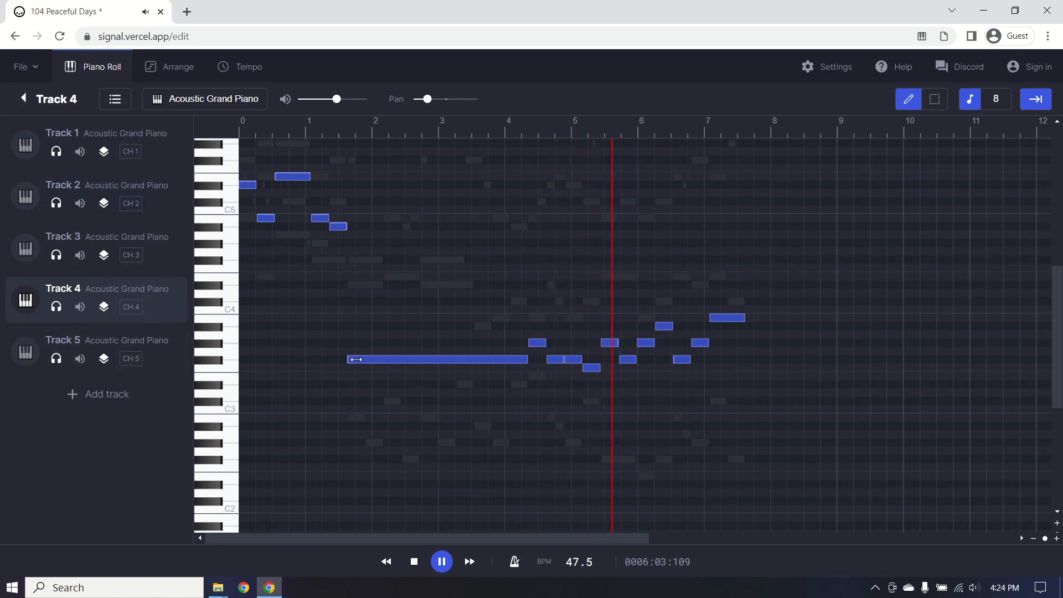
# Delete Track 4, then show Track 3's notes and play from the beginning.
pyautogui.rightClick(168, 292)
pyautogui.click(214, 328)
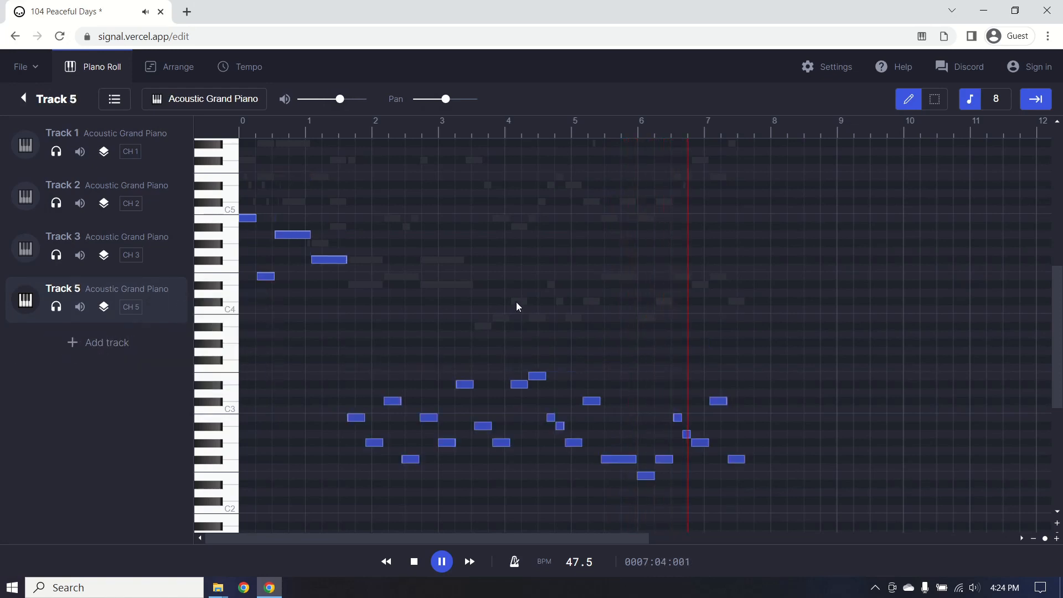
pyautogui.press('space')
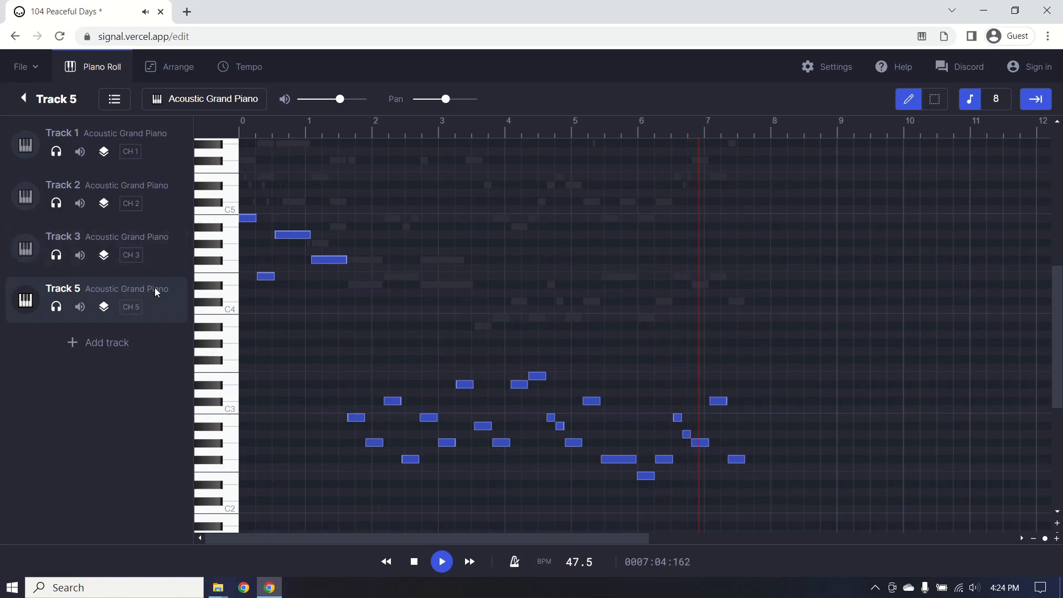
pyautogui.click(134, 235)
pyautogui.scroll(3, 411, 389)
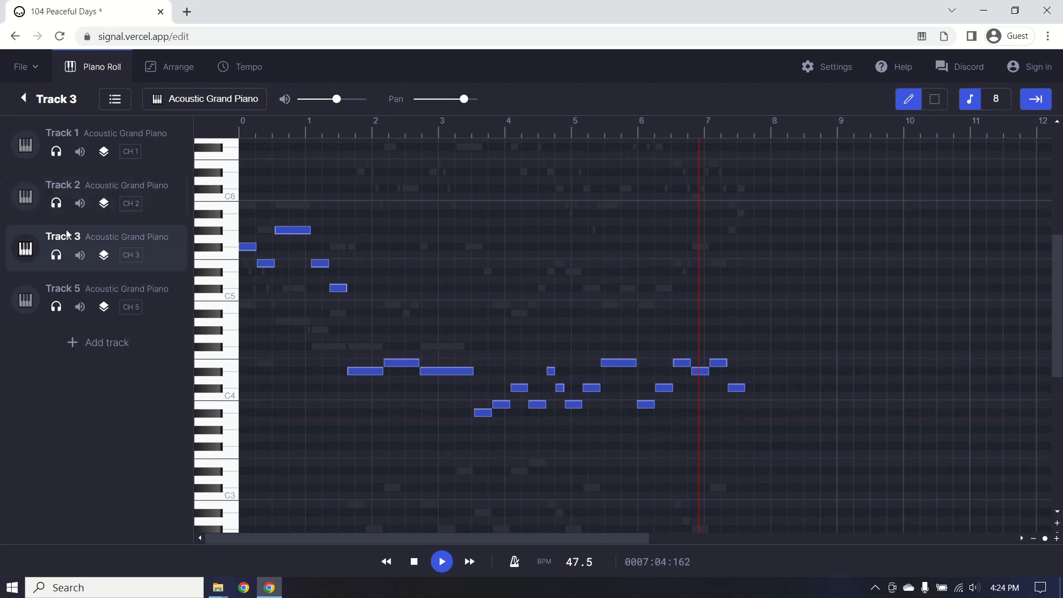
pyautogui.click(438, 560)
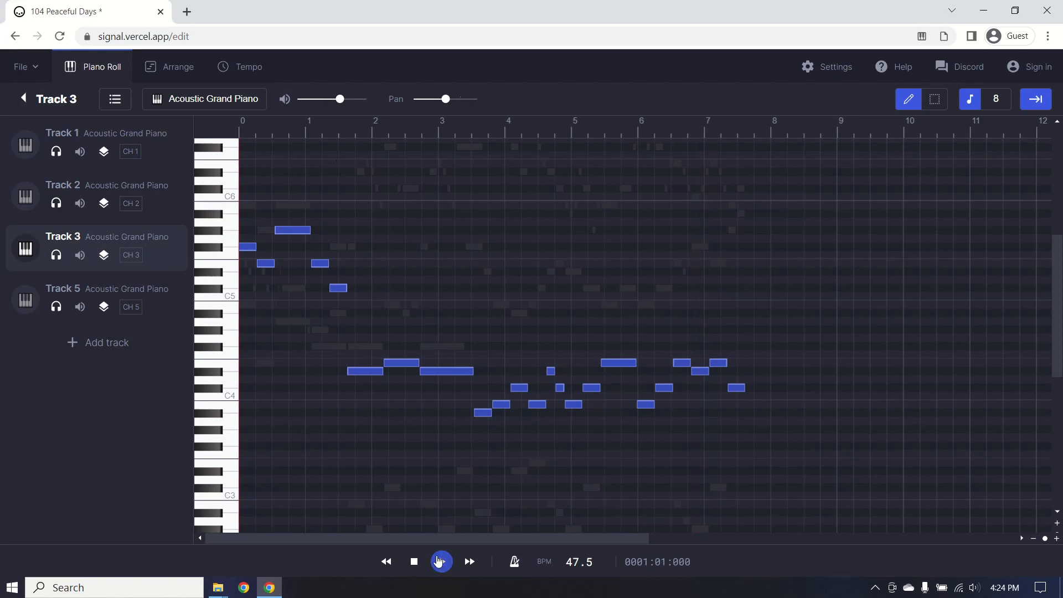
# Isolate Track 3 by silencing Tracks 5, 2 and 1, and review its notes while playing.
pyautogui.click(47, 313)
pyautogui.click(56, 307)
pyautogui.click(56, 203)
pyautogui.click(54, 154)
pyautogui.scroll(-3, 464, 351)
pyautogui.scroll(5, 500, 335)
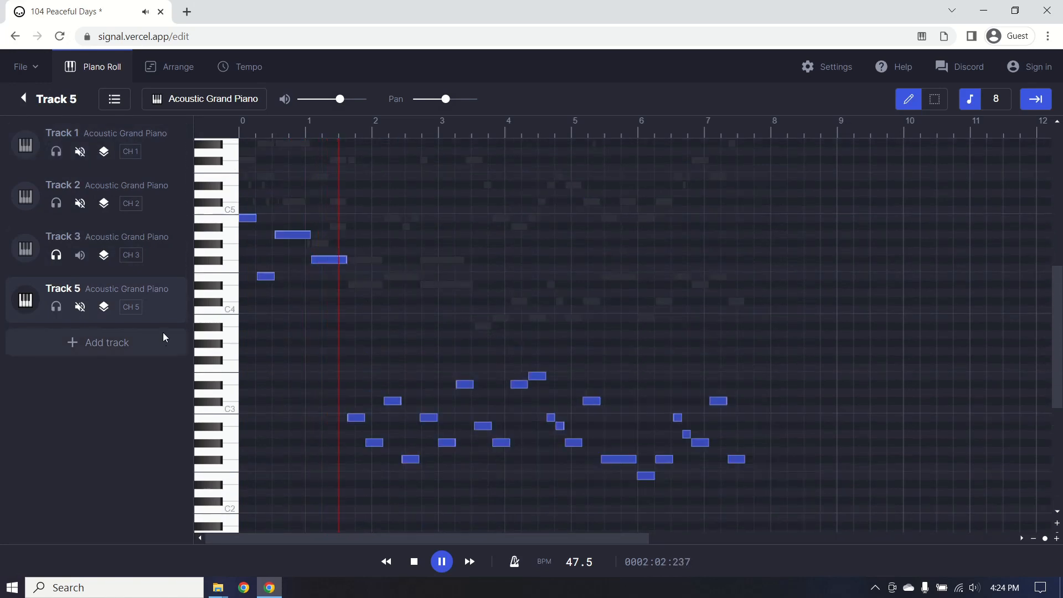
pyautogui.click(149, 244)
pyautogui.scroll(3, 513, 353)
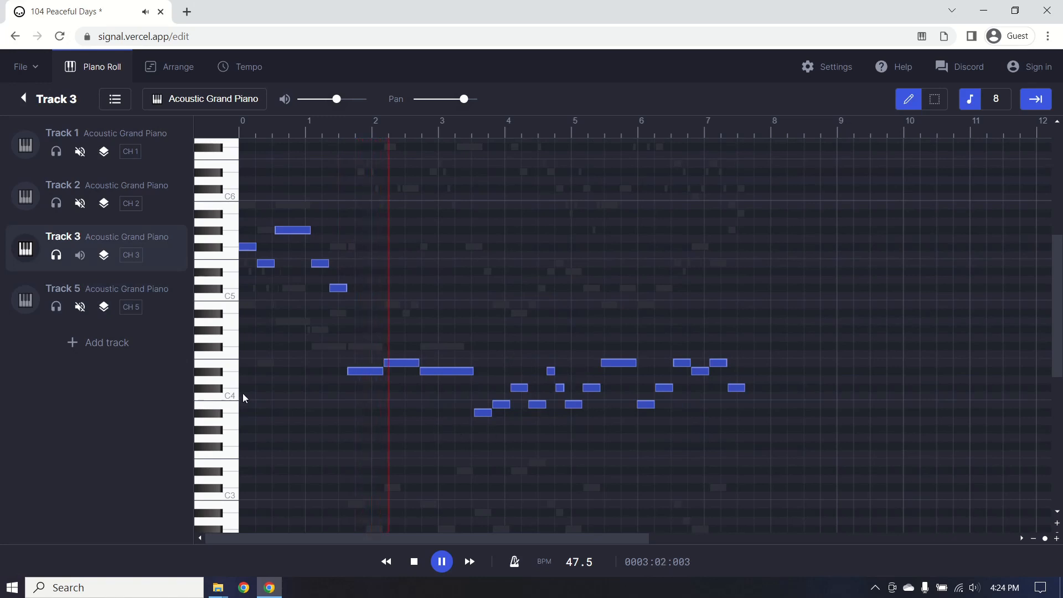
pyautogui.scroll(-2, 561, 420)
pyautogui.scroll(2, 473, 327)
pyautogui.scroll(-2, 554, 403)
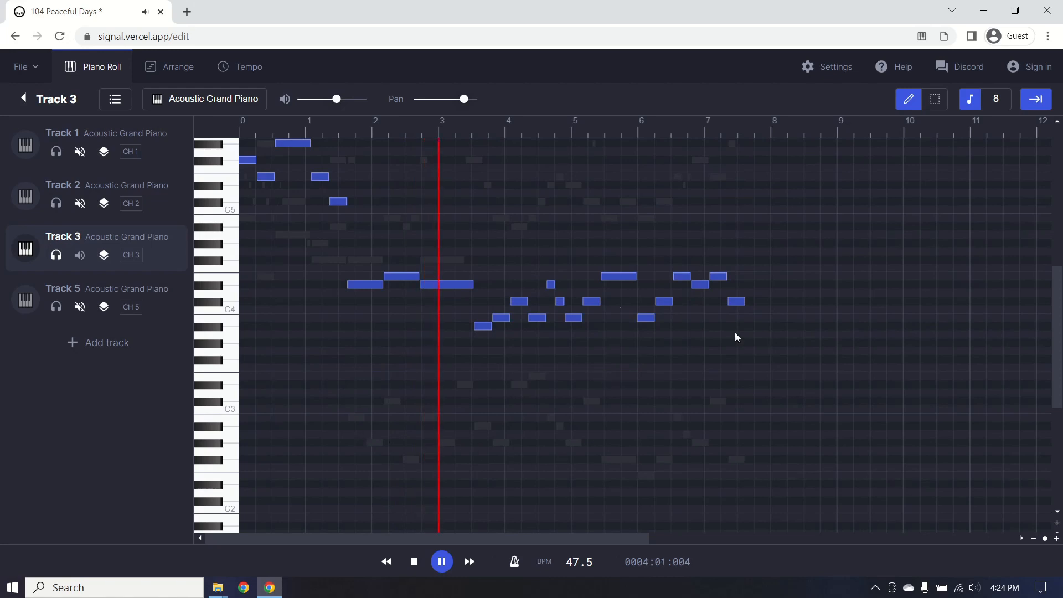
# Delete Track 3 and turn off Track 5's solo so all remaining tracks play.
pyautogui.rightClick(171, 238)
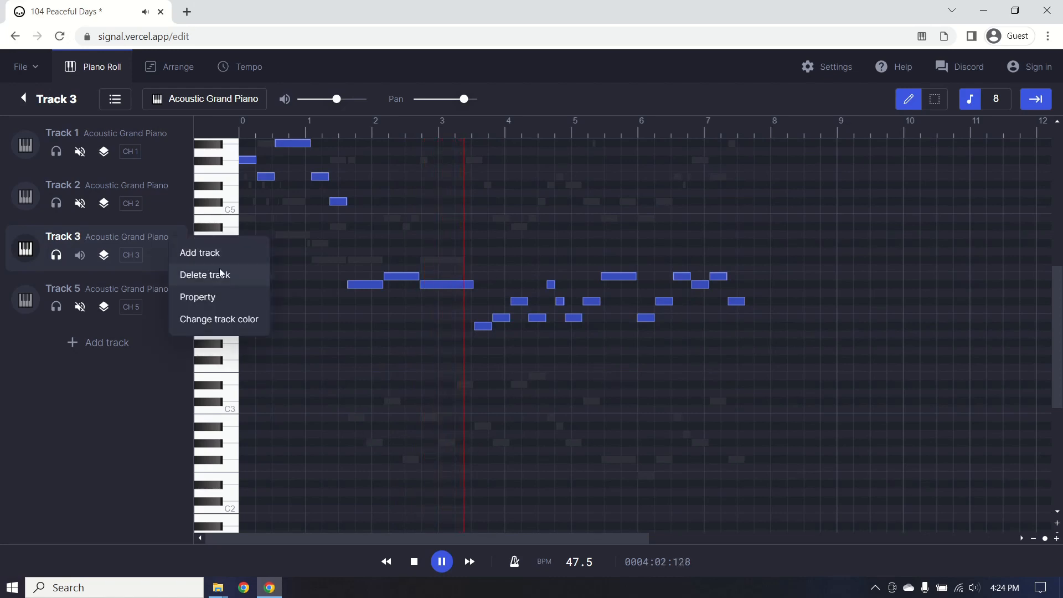
pyautogui.click(588, 399)
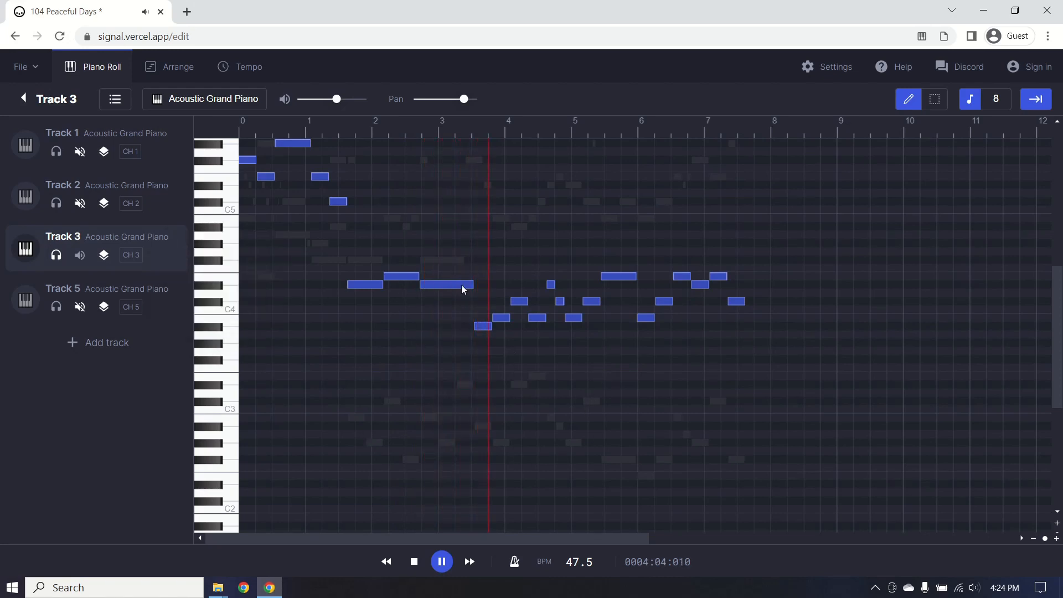
pyautogui.scroll(-4, 433, 431)
pyautogui.scroll(4, 433, 430)
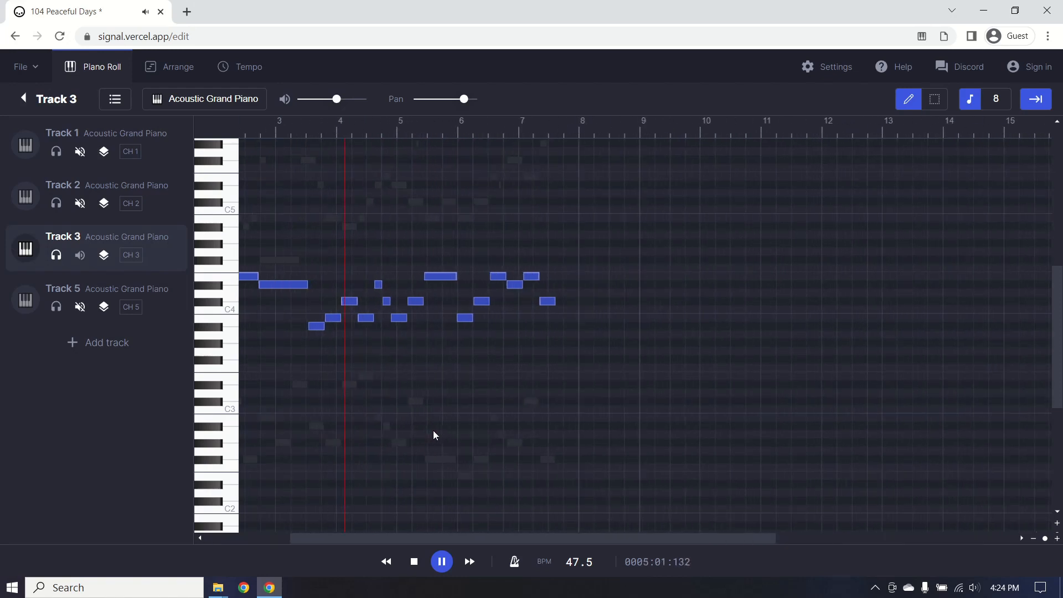
pyautogui.moveTo(397, 535); pyautogui.dragTo(168, 460)
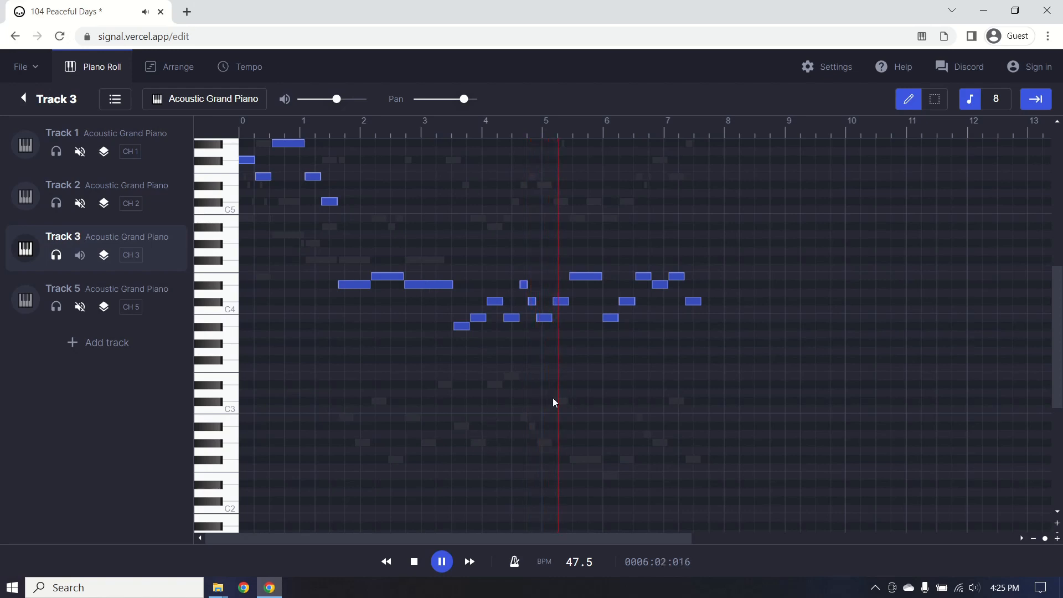
pyautogui.rightClick(157, 249)
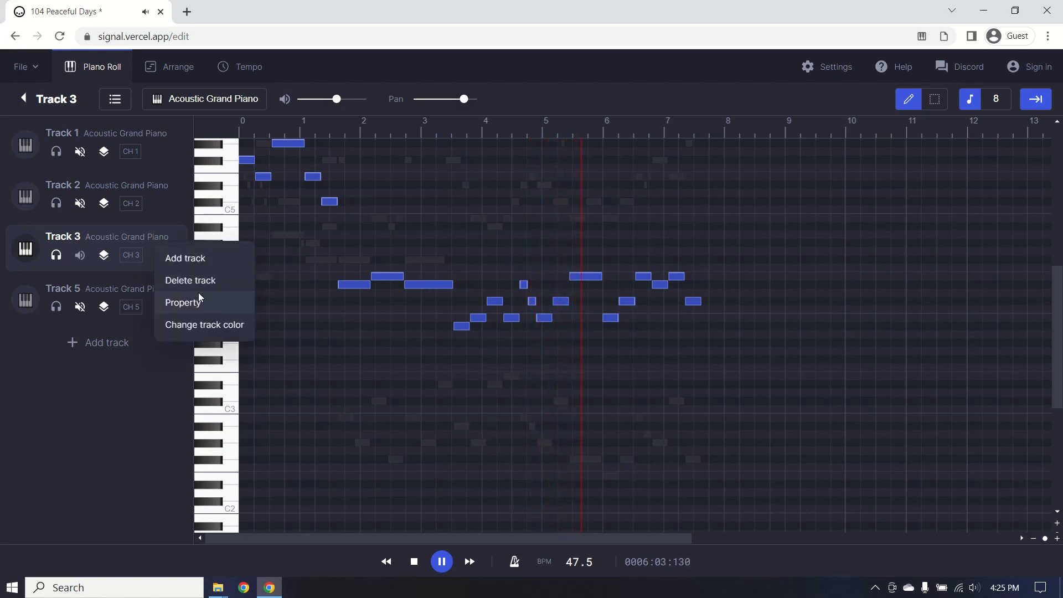
pyautogui.click(166, 280)
pyautogui.click(57, 255)
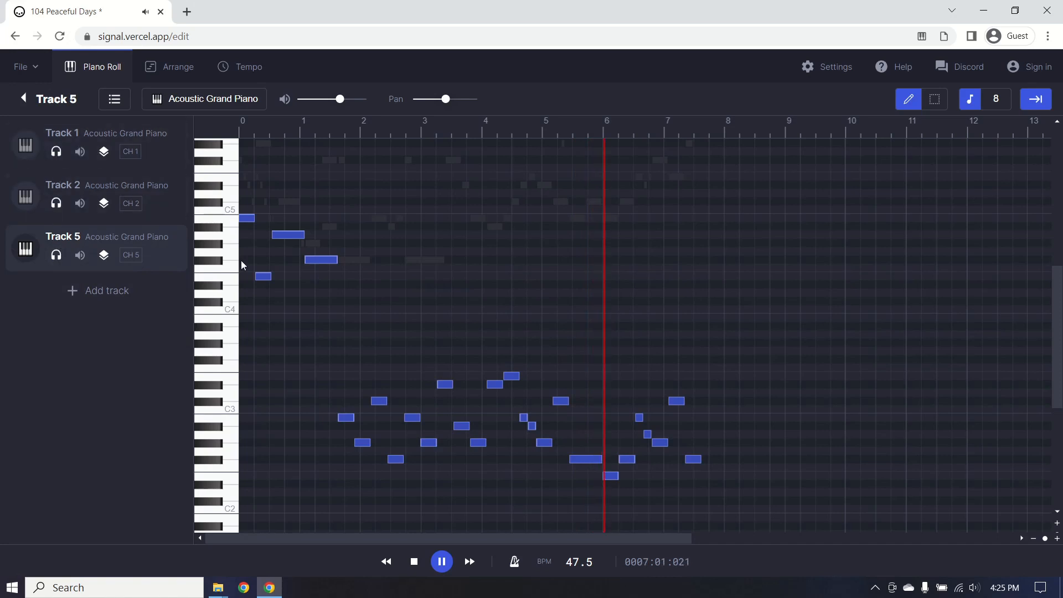
# Replay the three-track arrangement from the start, pause in bar 2, and view Track 2's notes.
pyautogui.click(442, 562)
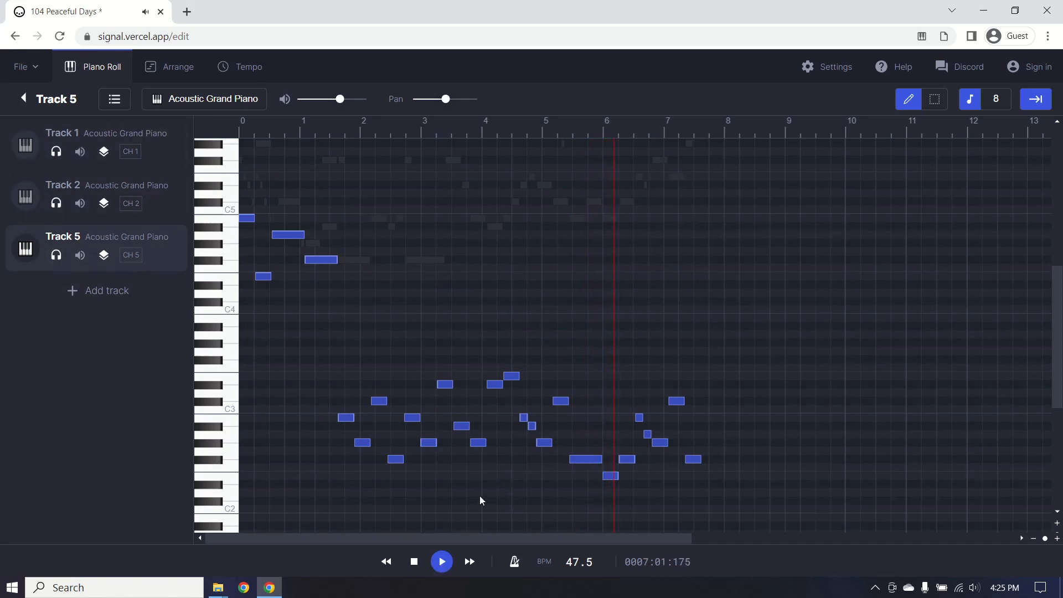
pyautogui.scroll(3, 456, 407)
pyautogui.scroll(-3, 456, 407)
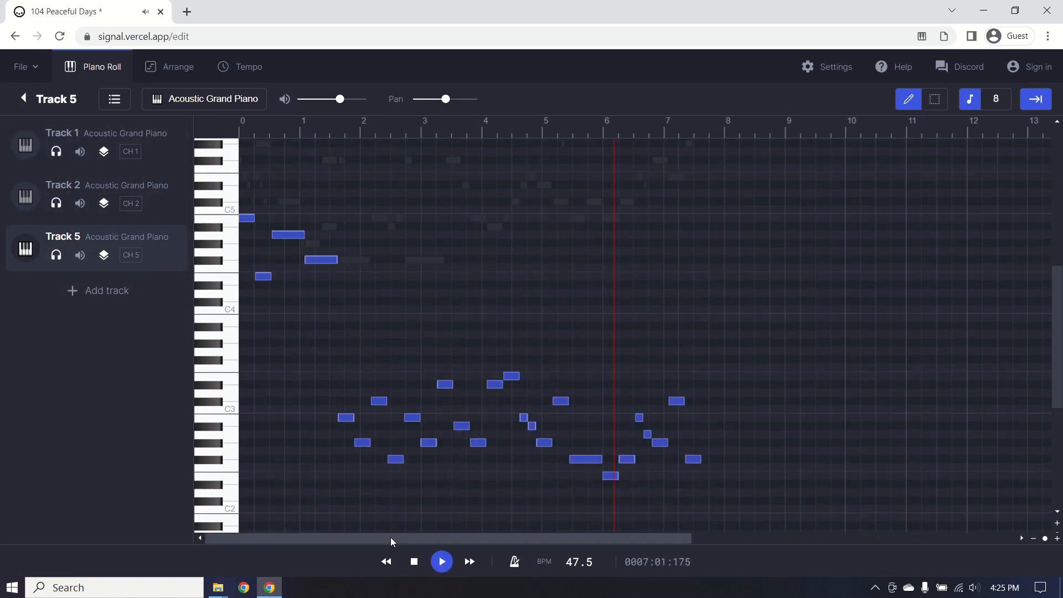
pyautogui.click(383, 567)
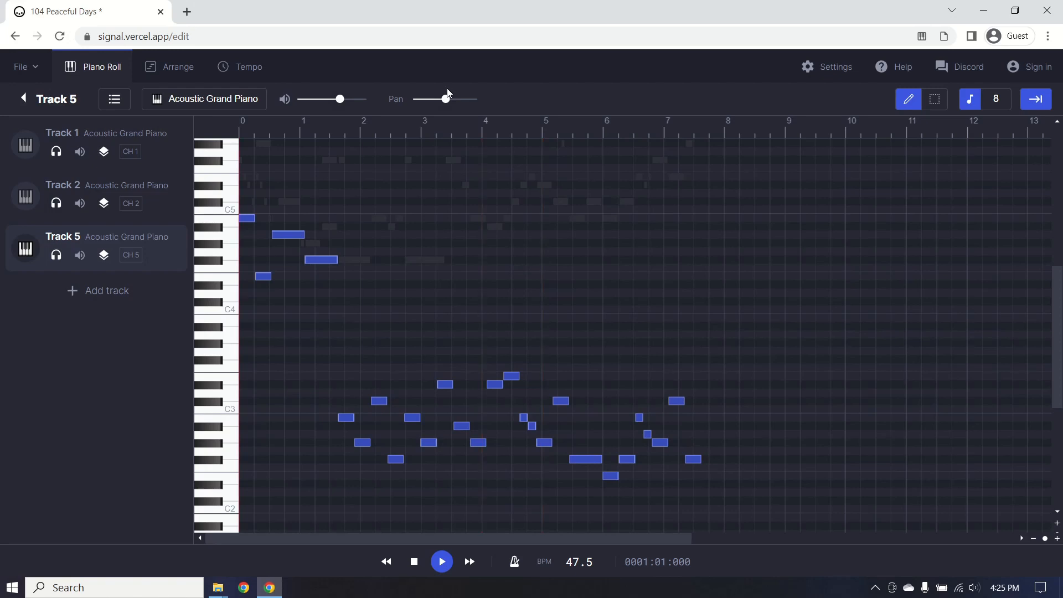
pyautogui.click(442, 562)
pyautogui.scroll(3, 523, 403)
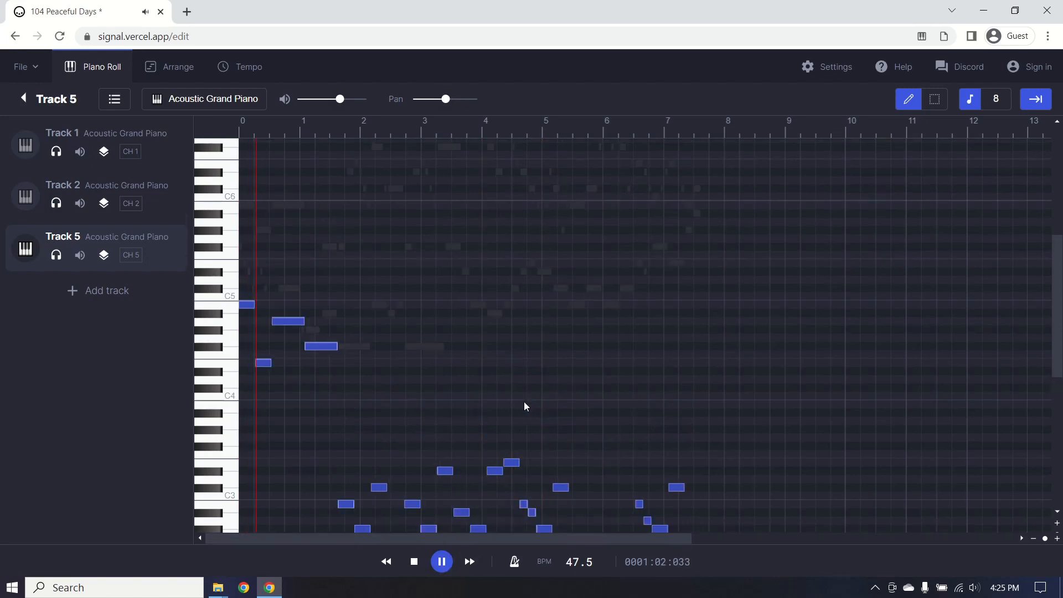
pyautogui.scroll(-3, 525, 406)
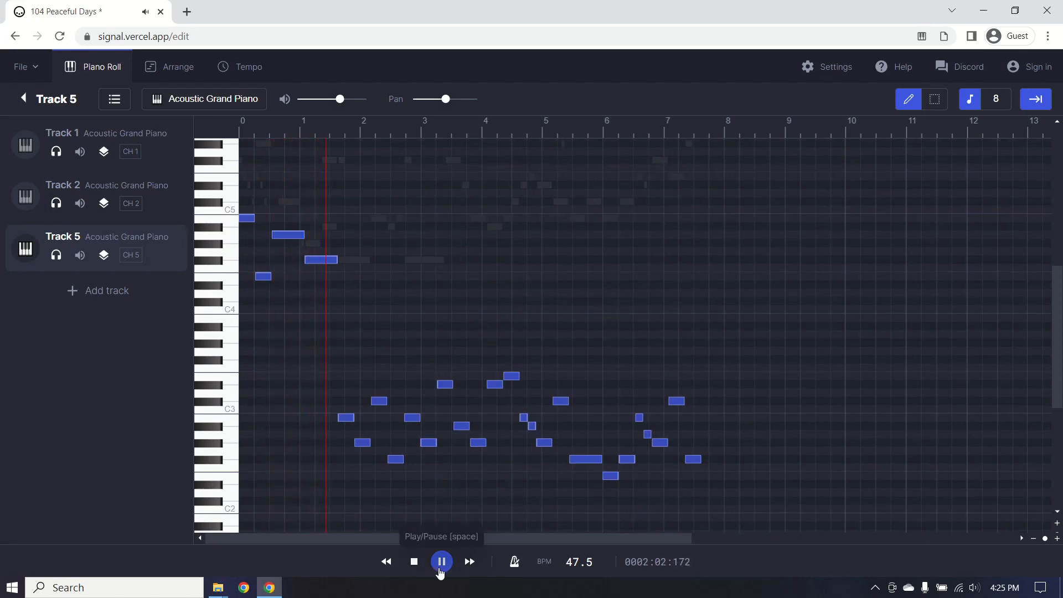
pyautogui.click(441, 562)
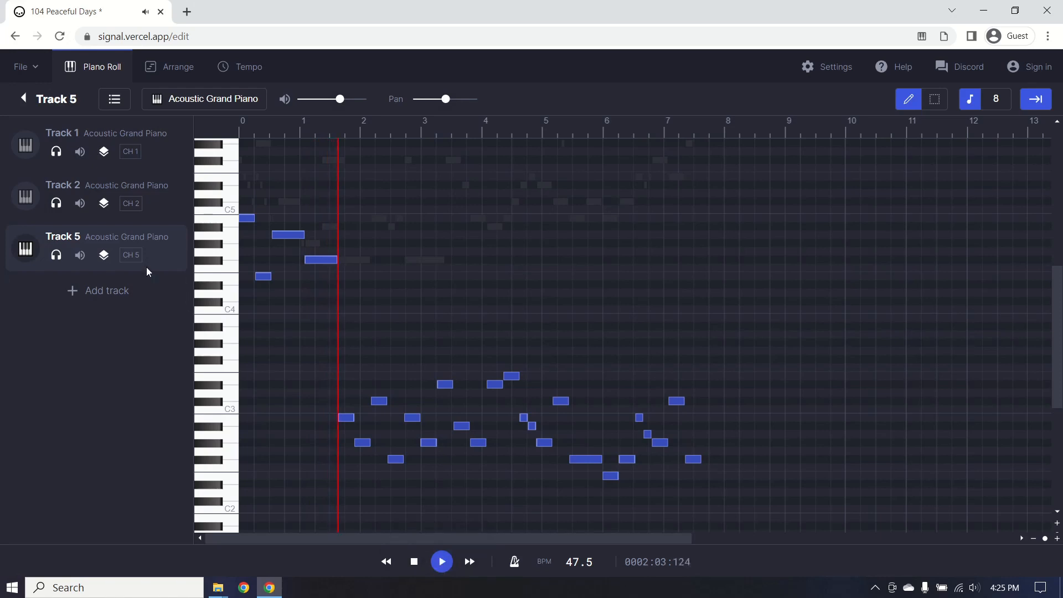
pyautogui.click(154, 217)
pyautogui.scroll(6, 596, 408)
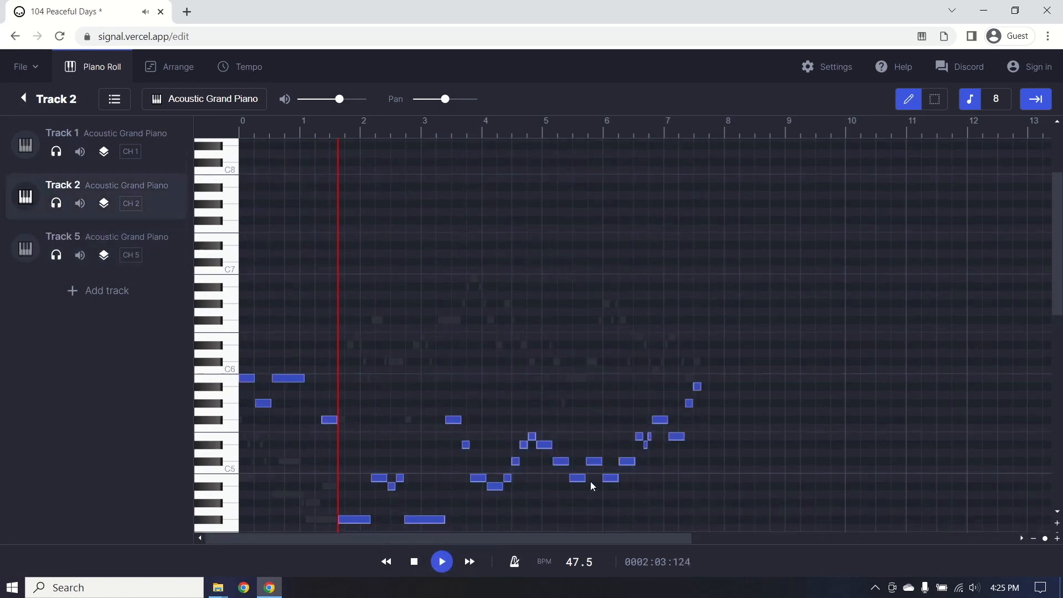
# Resume playback and scroll through the piano roll while listening.
pyautogui.scroll(-4, 599, 485)
pyautogui.scroll(4, 449, 357)
pyautogui.click(442, 562)
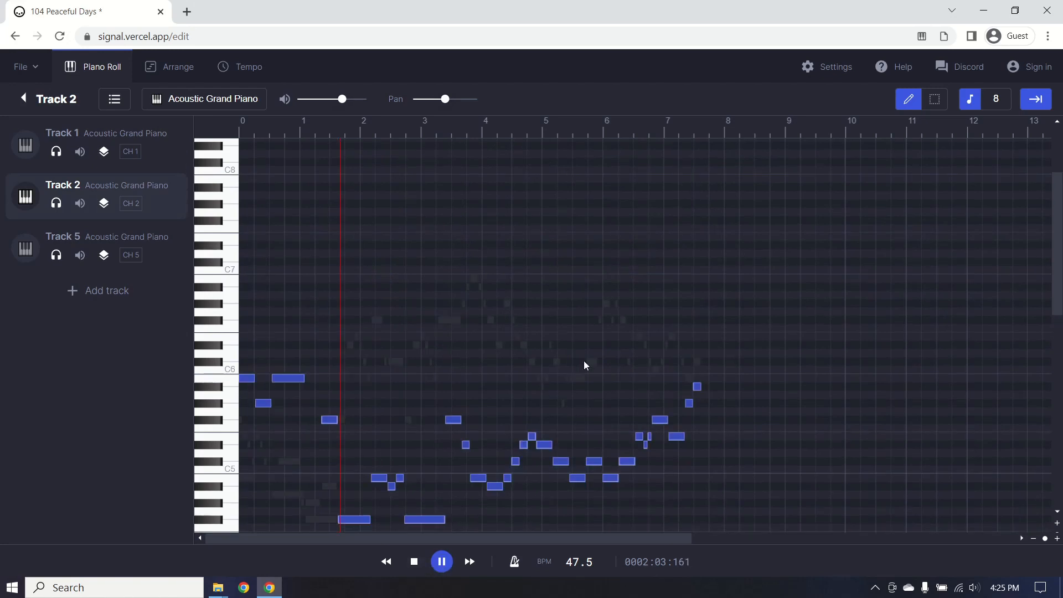
pyautogui.scroll(-2, 596, 350)
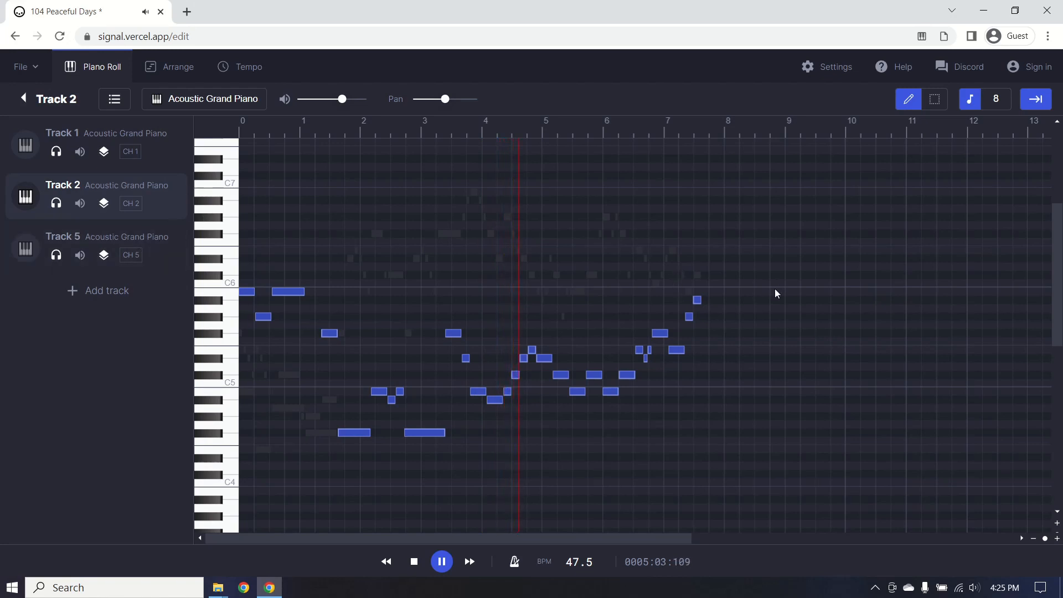
pyautogui.scroll(-3, 751, 293)
pyautogui.scroll(2, 757, 408)
pyautogui.scroll(-3, 756, 408)
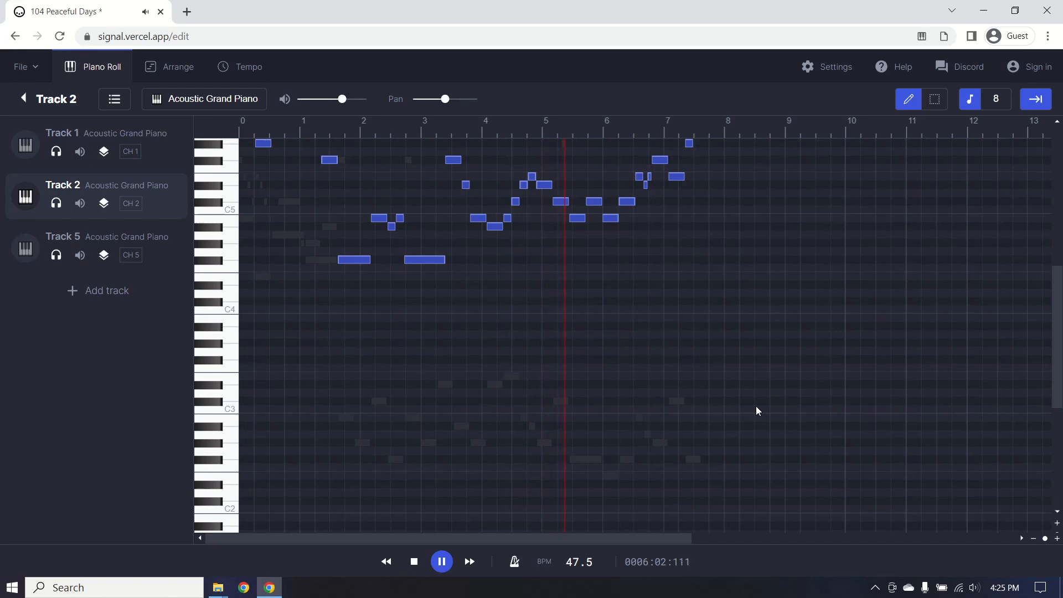
# Silence Tracks 5 and 1, then delete Track 2.
pyautogui.click(54, 257)
pyautogui.click(54, 154)
pyautogui.scroll(1, 839, 332)
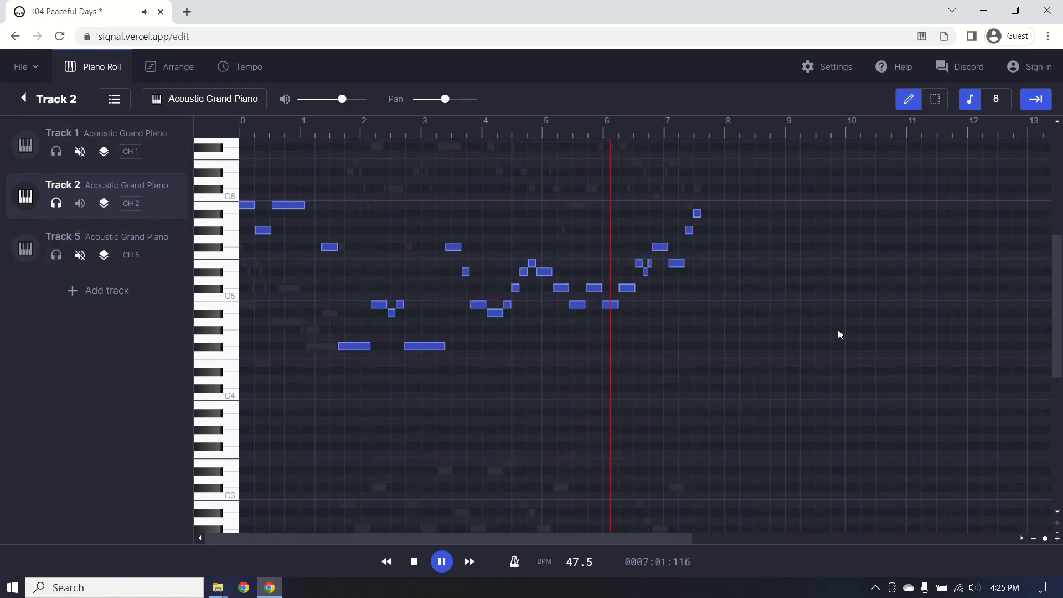
pyautogui.rightClick(157, 195)
pyautogui.click(190, 227)
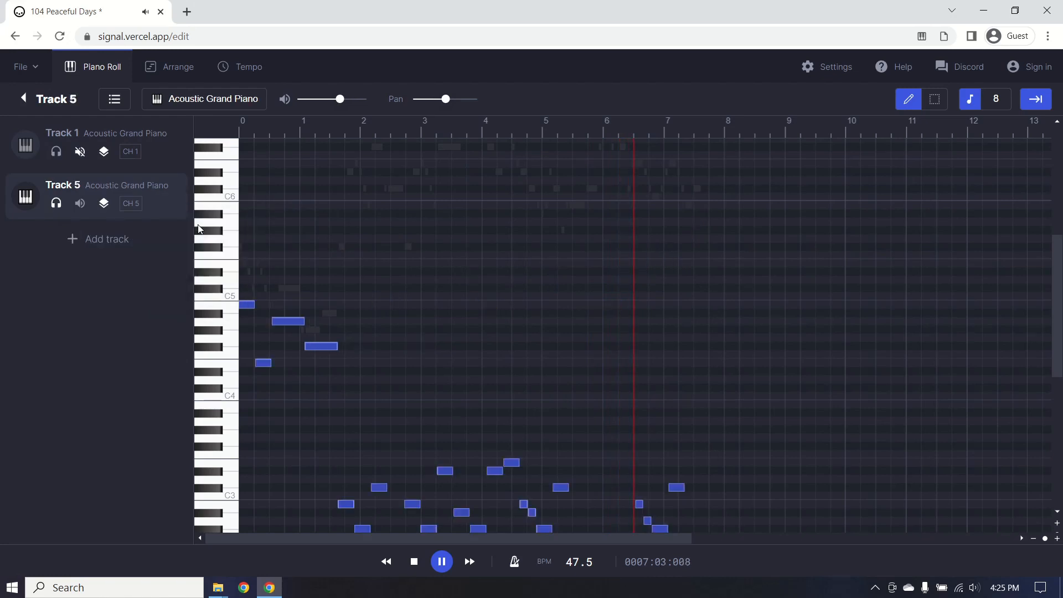
# Rewind to the beginning and listen to the two remaining tracks, scrolling the piano roll.
pyautogui.click(382, 562)
pyautogui.click(382, 562)
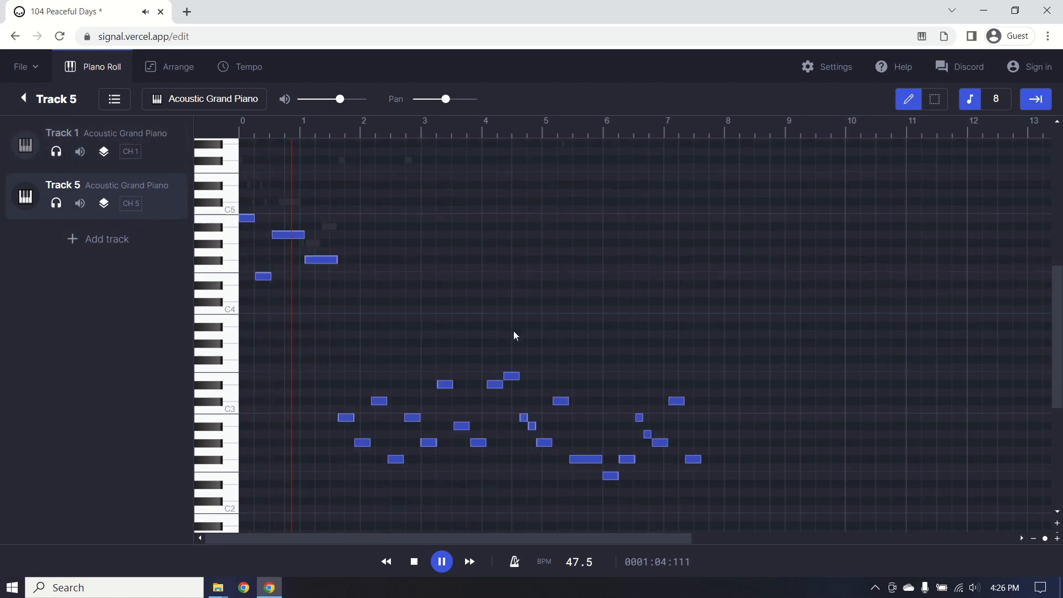
pyautogui.scroll(-3, 514, 335)
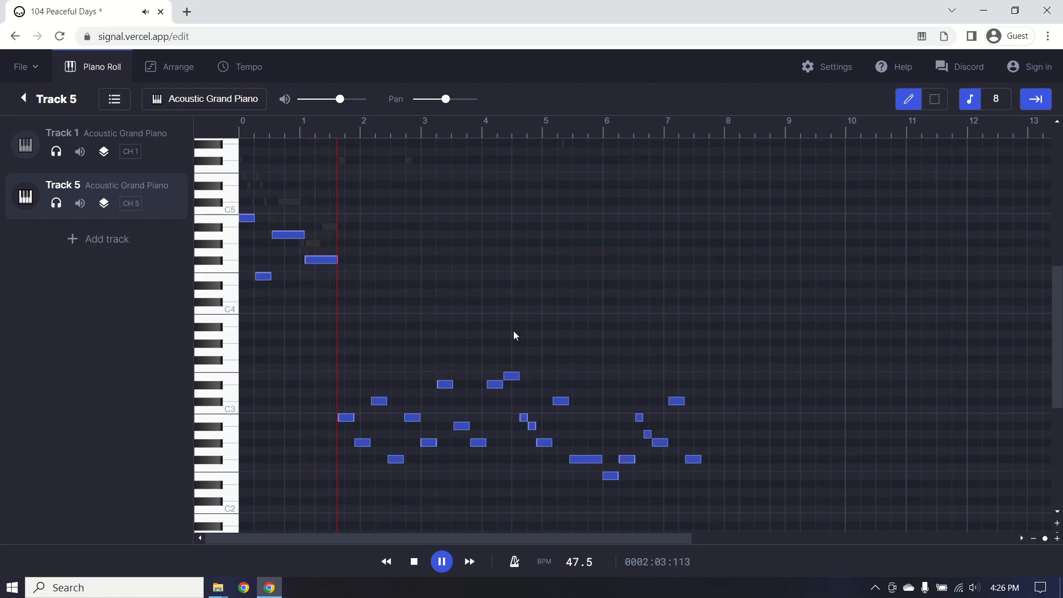
pyautogui.scroll(-9, 515, 335)
pyautogui.scroll(12, 514, 335)
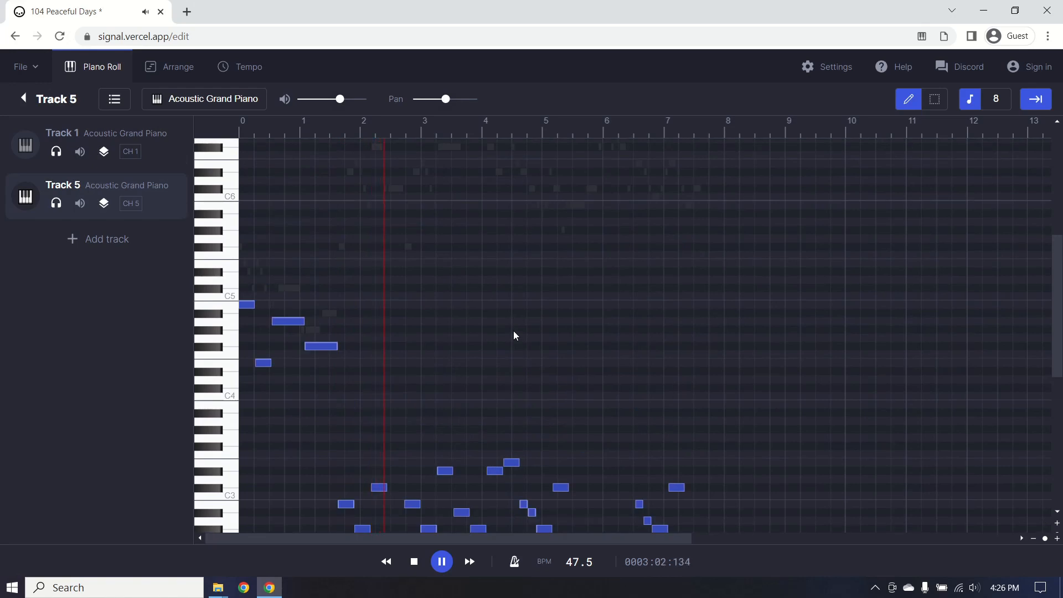
pyautogui.scroll(-3, 514, 332)
pyautogui.scroll(-3, 514, 332)
pyautogui.scroll(6, 514, 332)
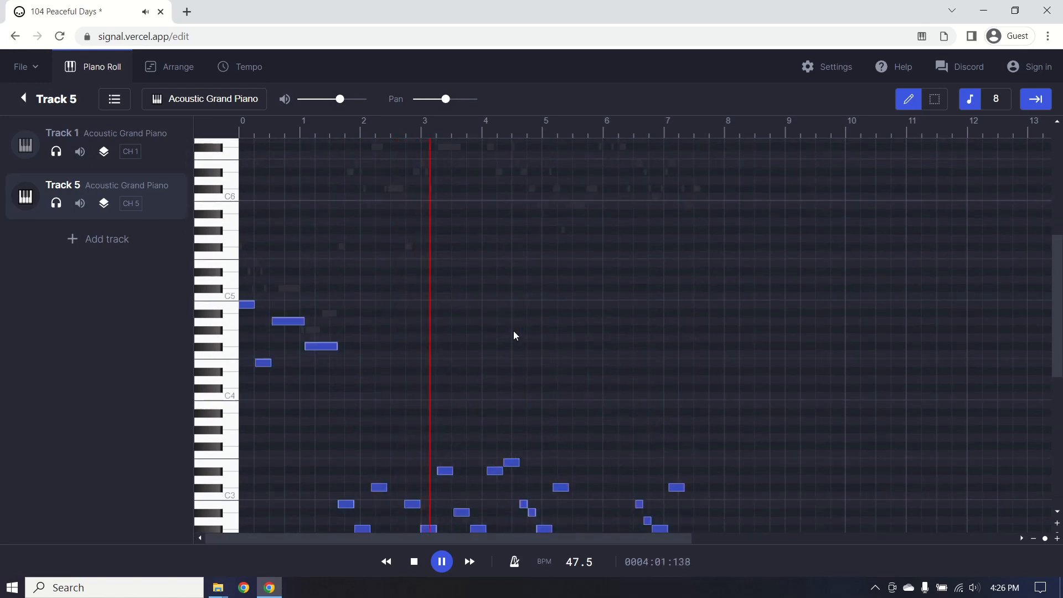
pyautogui.scroll(-6, 514, 332)
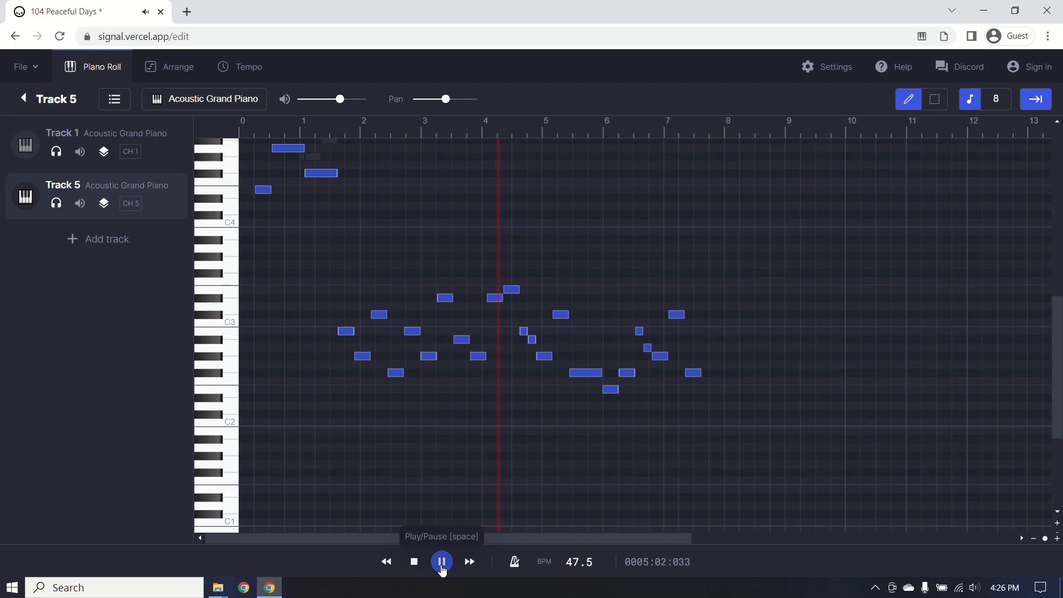
# Pause playback in bar 5 and bring up the File menu.
pyautogui.click(442, 567)
pyautogui.scroll(6, 451, 498)
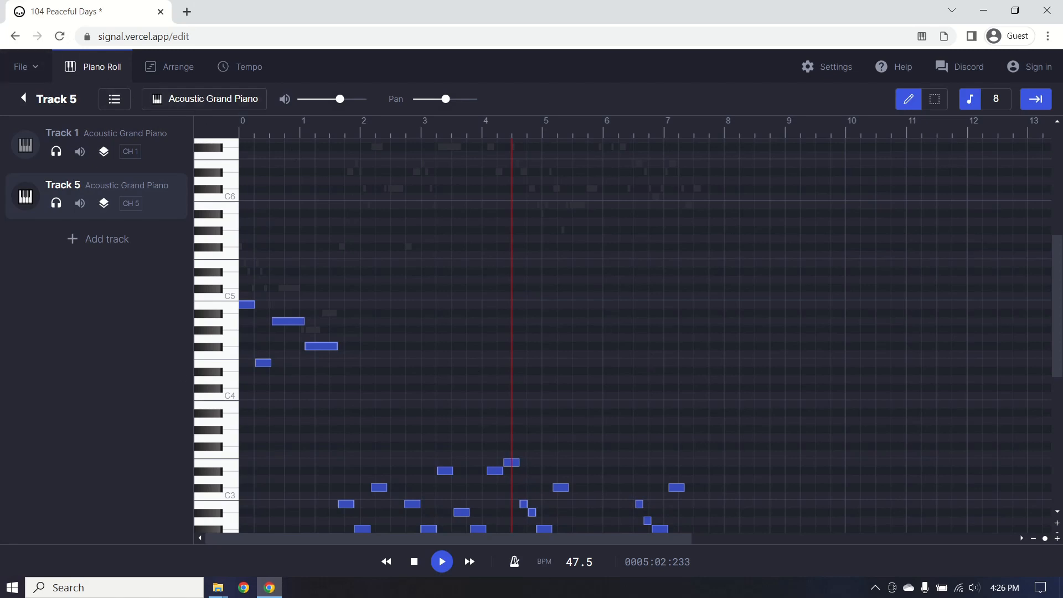
pyautogui.click(28, 64)
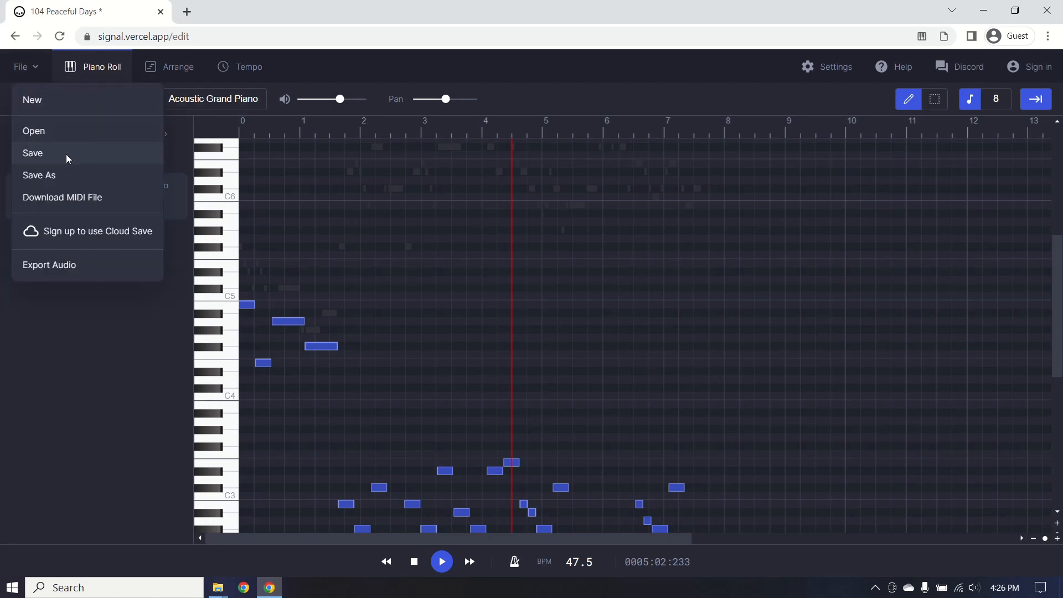
# Save As '104 Peaceful Days_edit' by appending _edit to the existing MIDI file name.
pyautogui.click(69, 176)
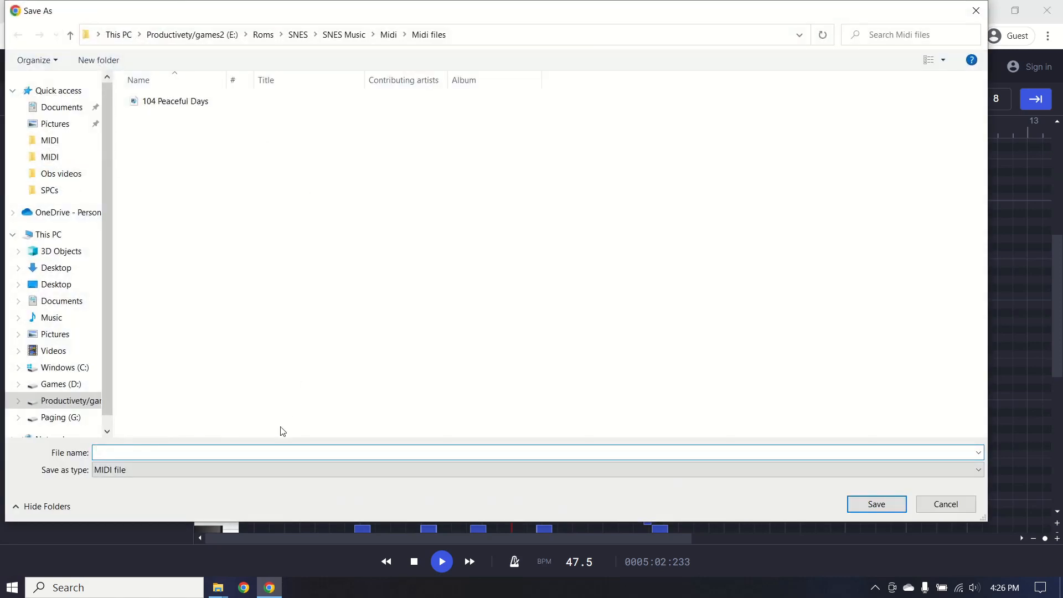
pyautogui.click(210, 101)
pyautogui.click(241, 449)
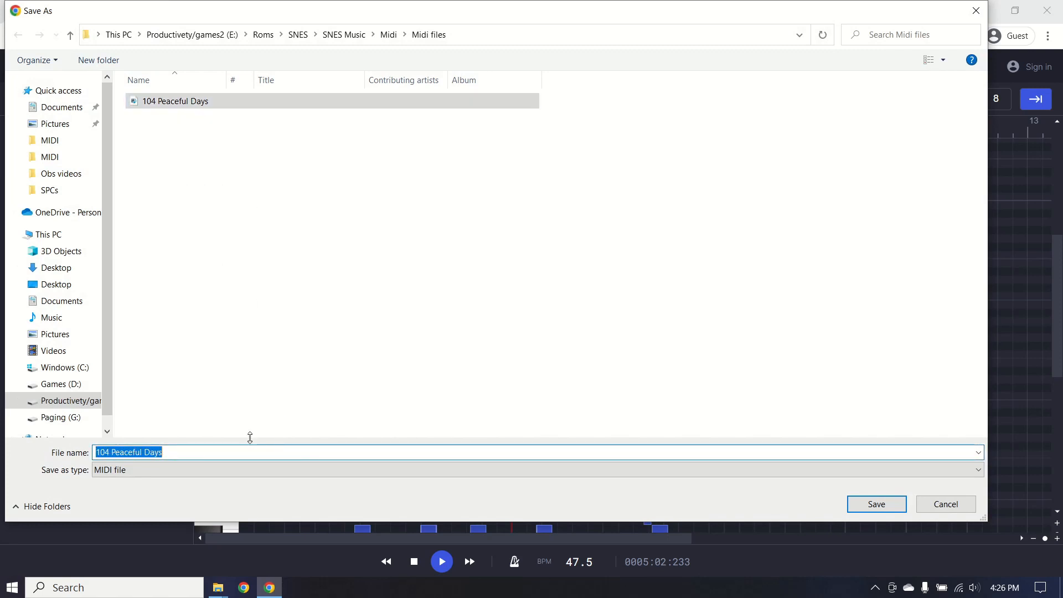
pyautogui.click(245, 449)
pyautogui.write('_edit')
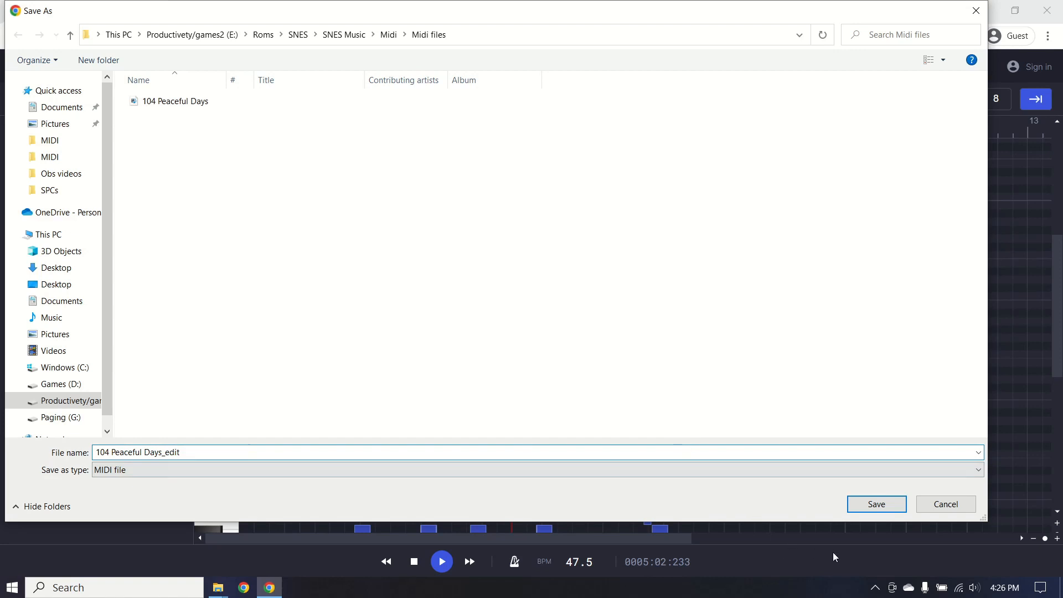
pyautogui.click(897, 510)
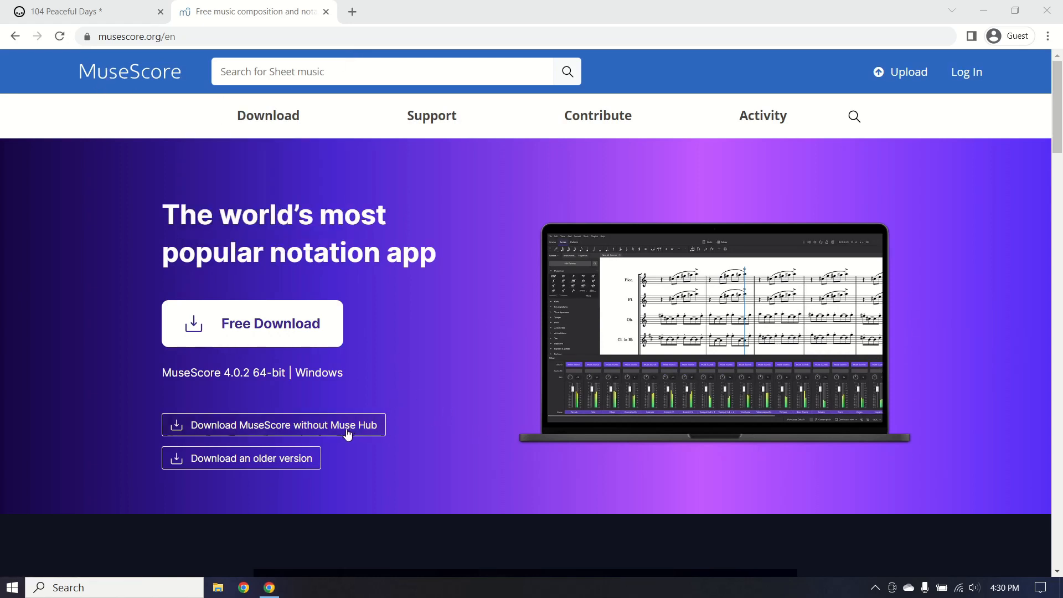
# Start downloading the MuseScore-4.0.2.2 .msi via 'Download MuseScore without Muse Hub'.
pyautogui.click(262, 437)
pyautogui.scroll(-3, 560, 314)
pyautogui.scroll(-2, 560, 313)
pyautogui.scroll(5, 667, 183)
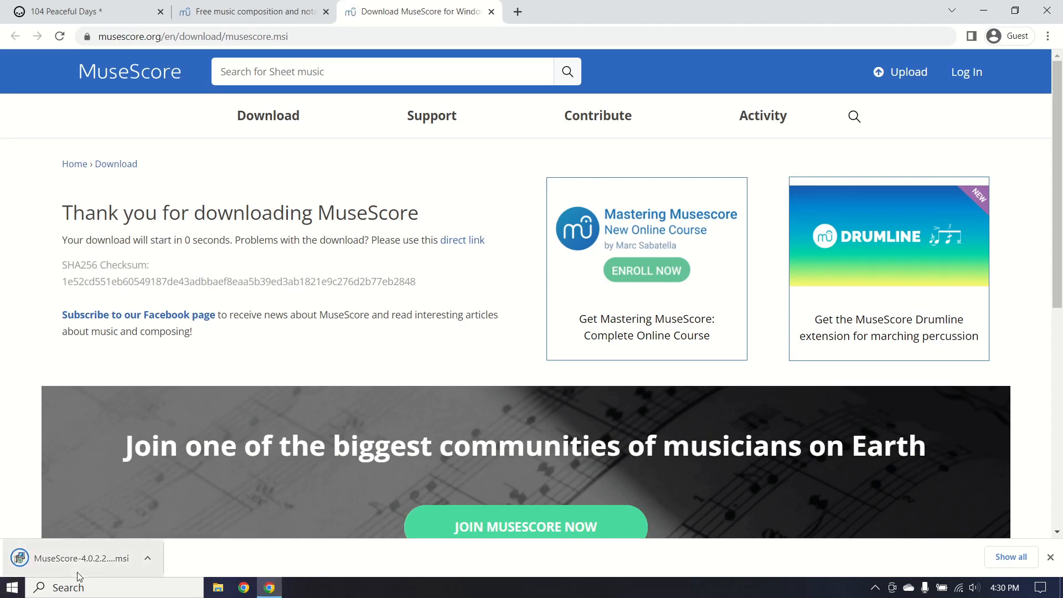
# Launch the downloaded MuseScore 4 installer from its folder and accept the license agreement.
pyautogui.rightClick(82, 566)
pyautogui.click(154, 527)
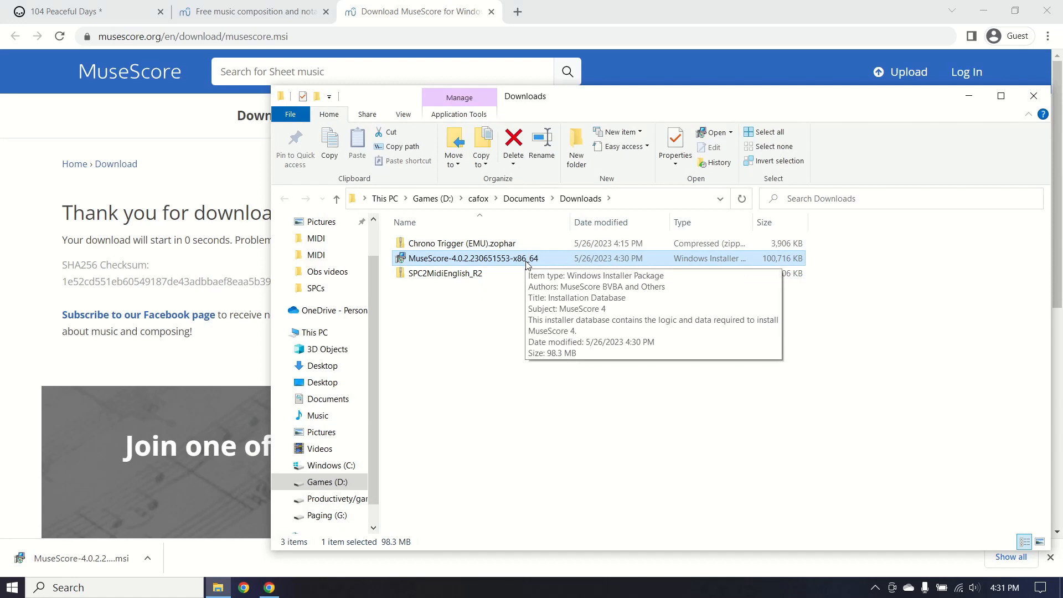
pyautogui.doubleClick(526, 260)
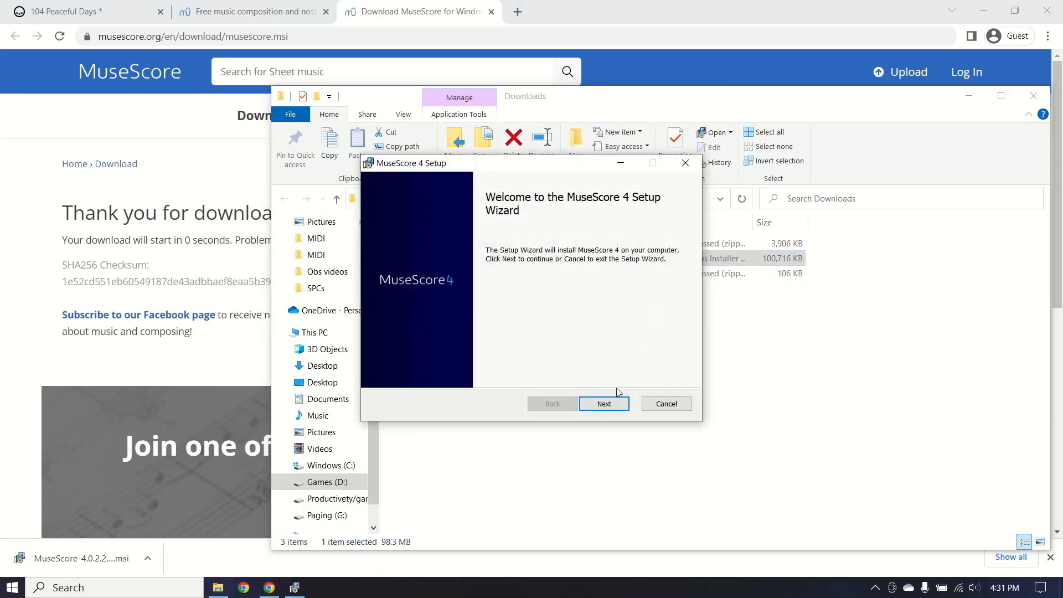
pyautogui.click(605, 404)
pyautogui.scroll(-2, 454, 360)
pyautogui.click(447, 372)
pyautogui.click(605, 404)
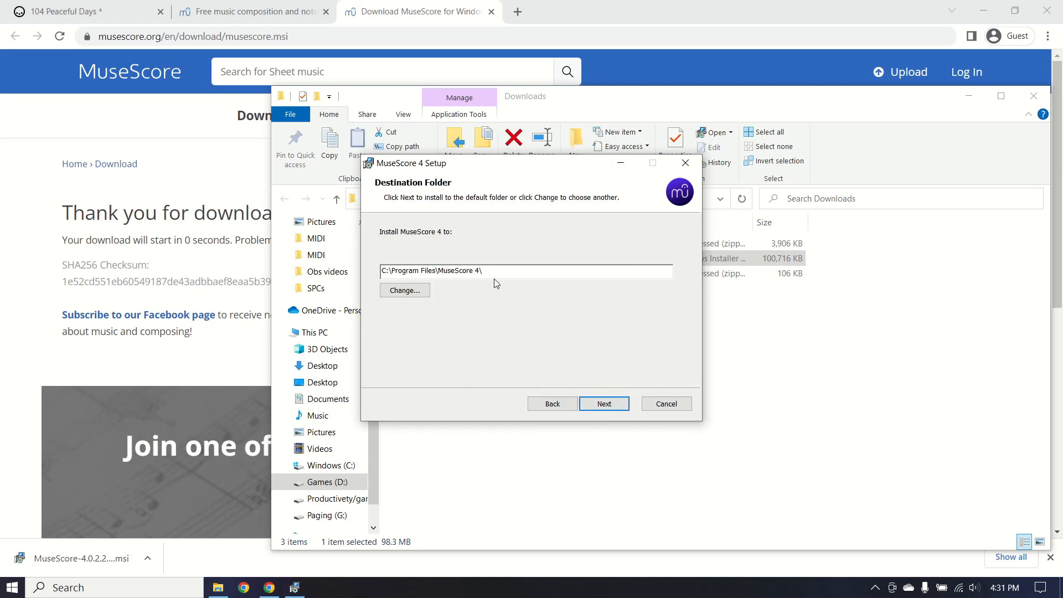
# Install to E:\Roms\SNES\SNES Music\Musescore\ and finish setup, launching MuseScore 4.
pyautogui.hotkey('ctrl', 'a')
pyautogui.write('E:\\Roms\\SNES\\SNES Music')
pyautogui.moveTo(497, 269); pyautogui.dragTo(431, 272)
pyautogui.click(469, 273)
pyautogui.write('\\Musescore')
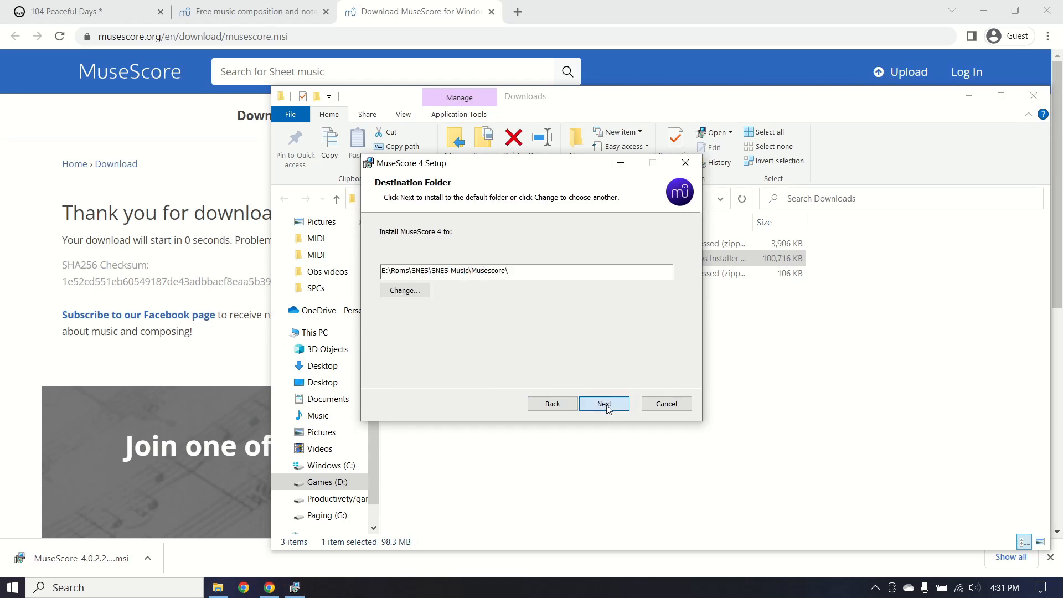
pyautogui.click(607, 406)
pyautogui.click(606, 404)
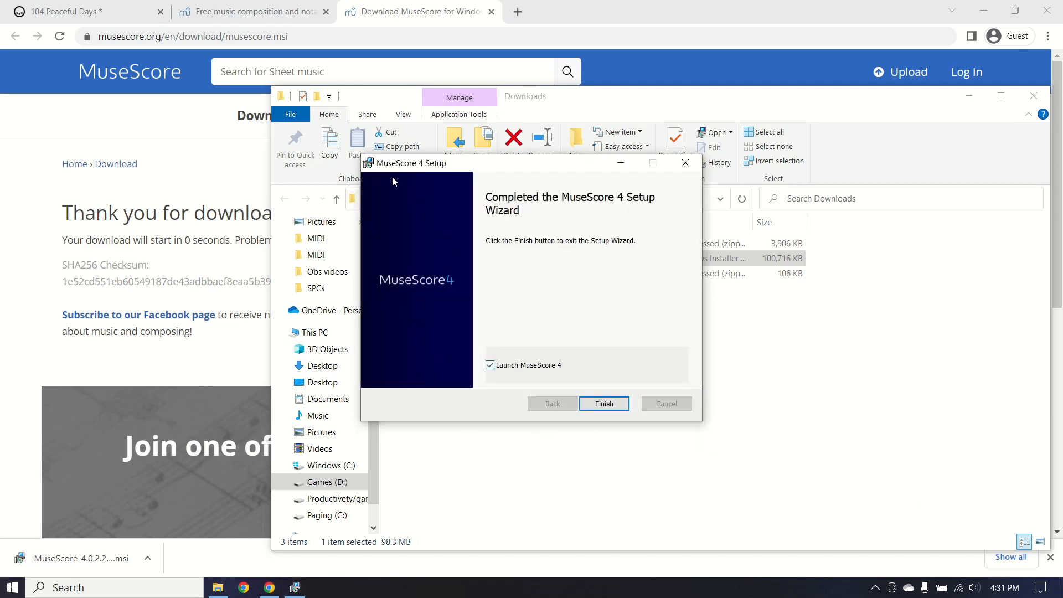
pyautogui.click(598, 411)
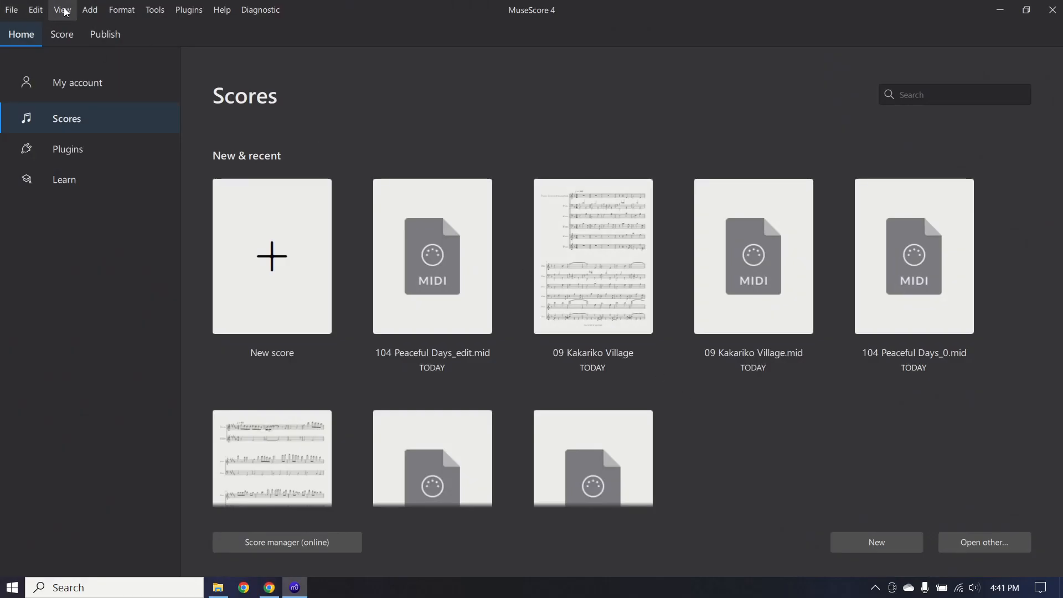
# Open 104 Peaceful Days_edit from the Midi files folder via File > Open.
pyautogui.click(13, 10)
pyautogui.press('Right')
pyautogui.moveTo(11, 10)
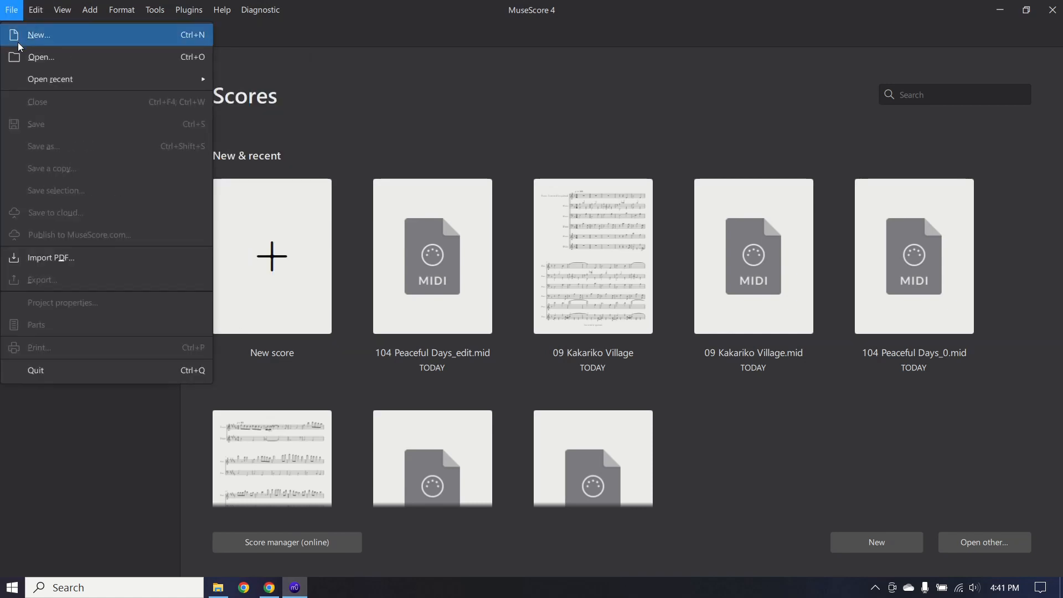
pyautogui.click(22, 57)
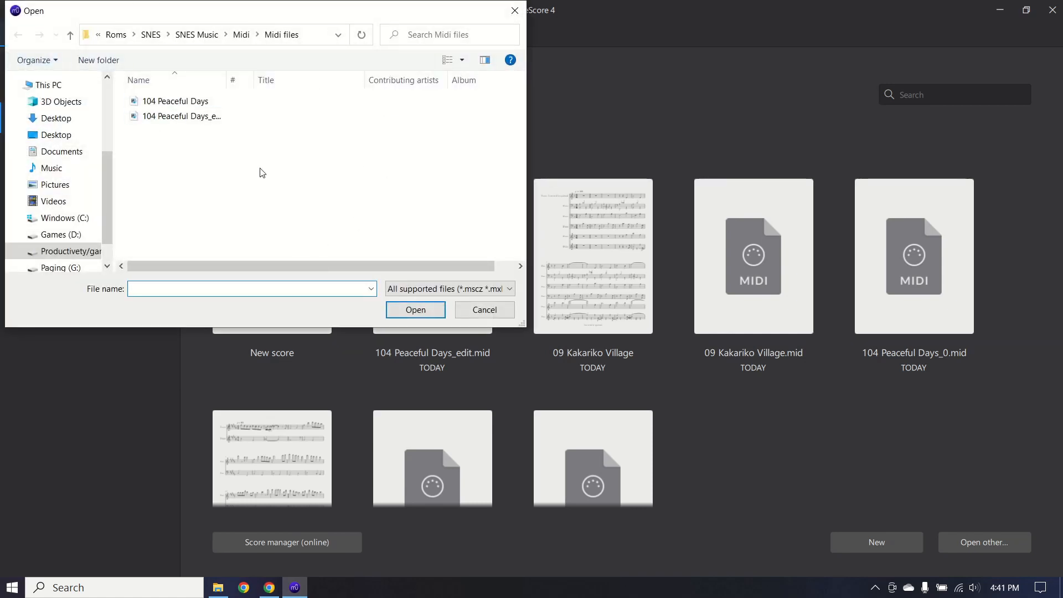
pyautogui.click(180, 117)
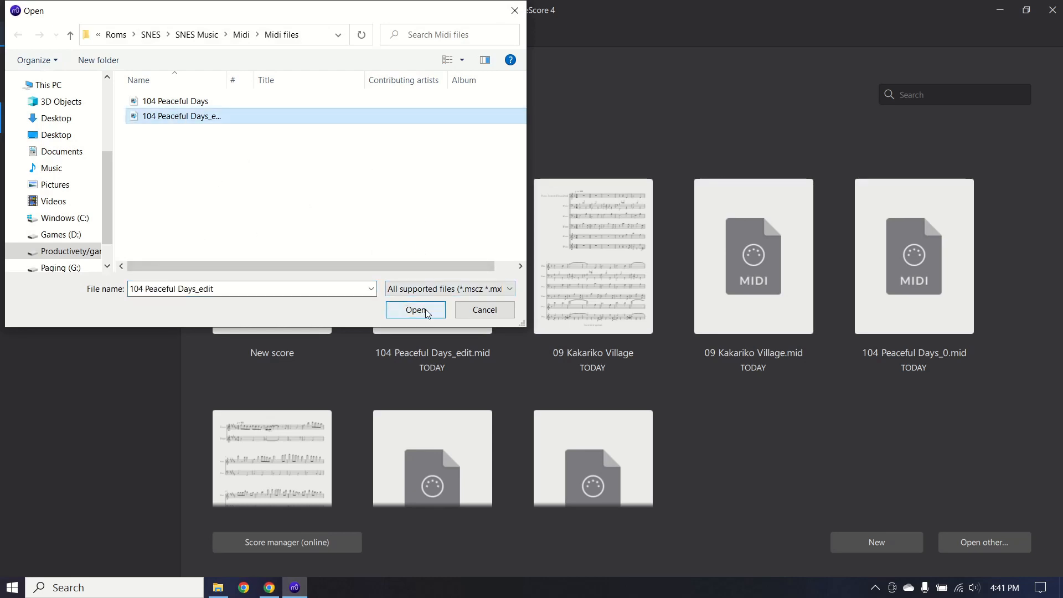
pyautogui.click(416, 310)
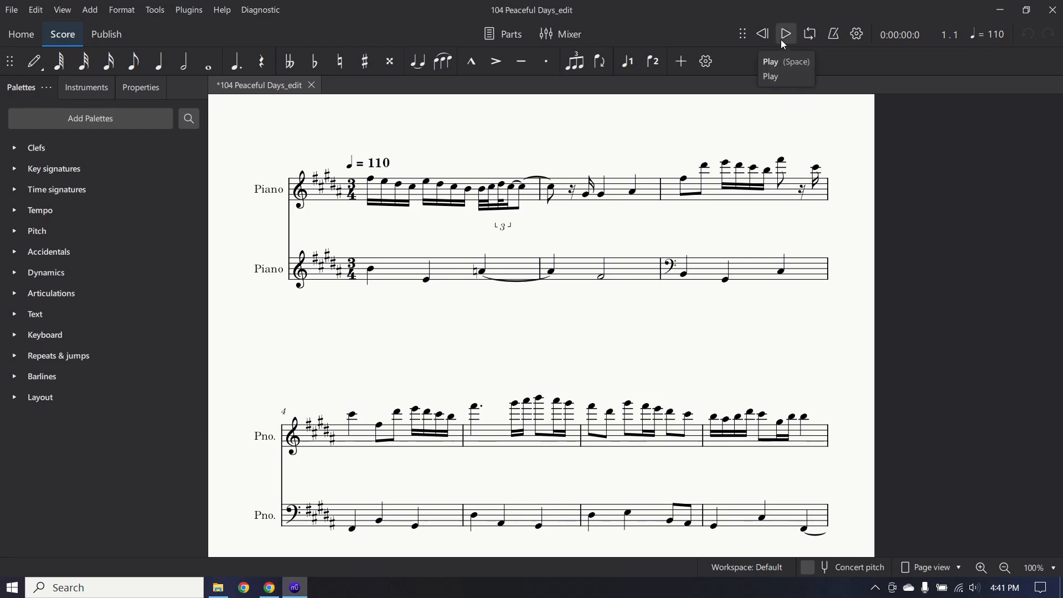
# Preview playback, replace the 3/4 time signature with 4/4 from the palette, and replay.
pyautogui.click(782, 41)
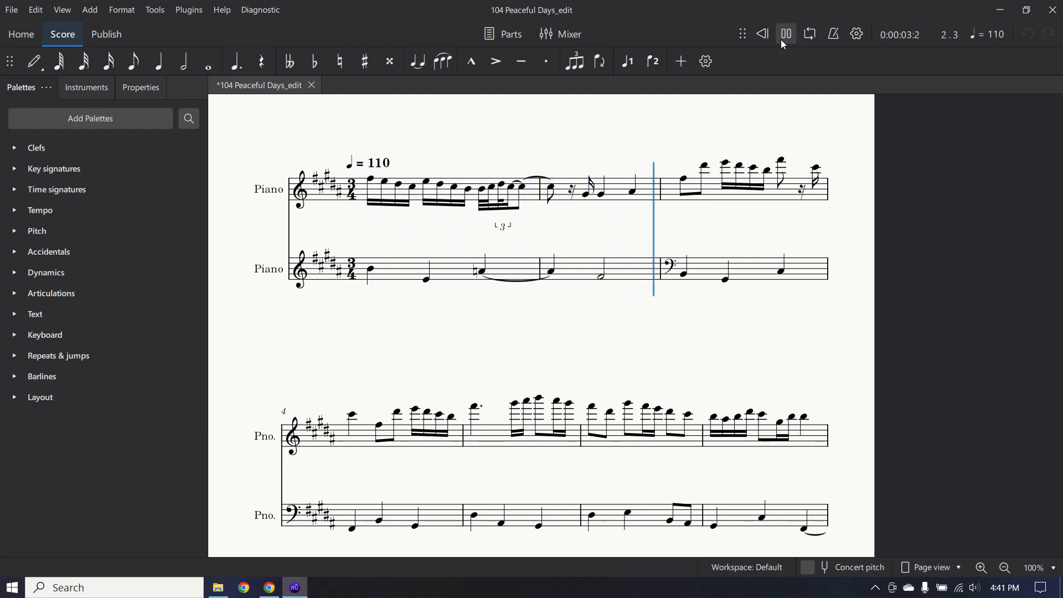
pyautogui.click(784, 44)
pyautogui.click(352, 189)
pyautogui.click(14, 190)
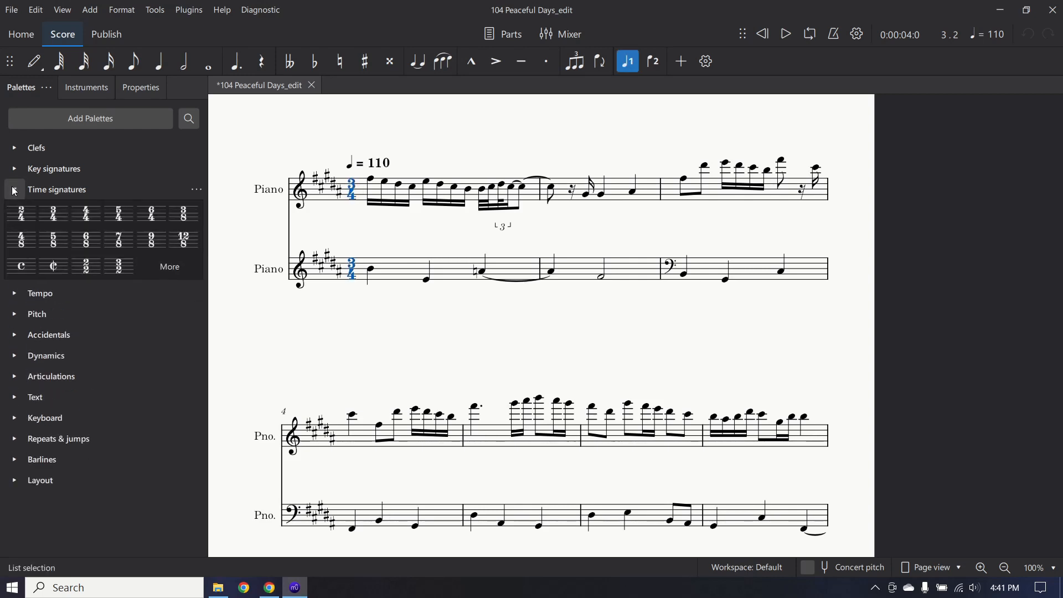
pyautogui.click(86, 214)
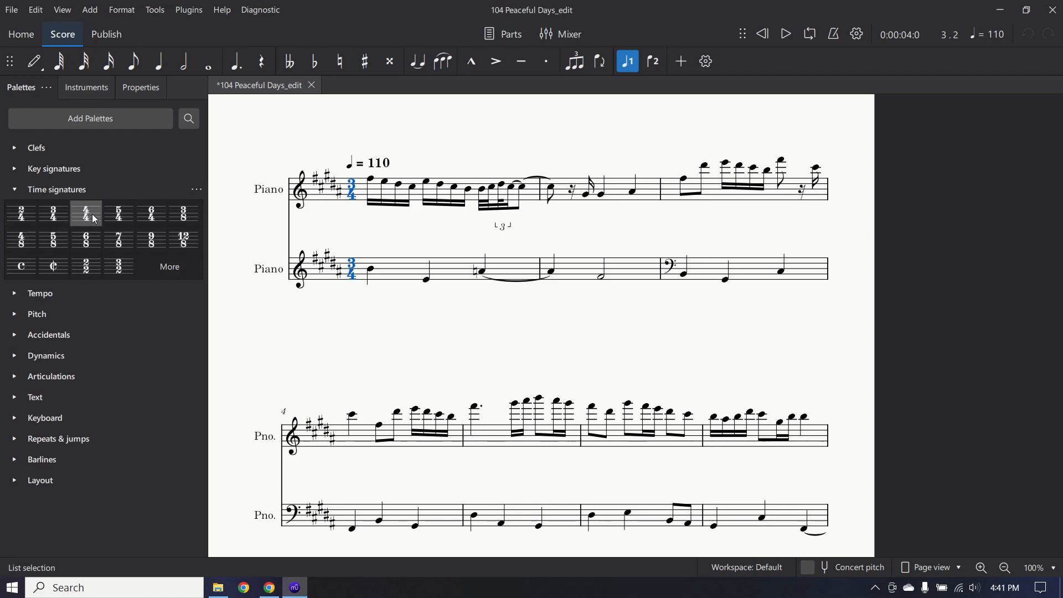
pyautogui.click(19, 190)
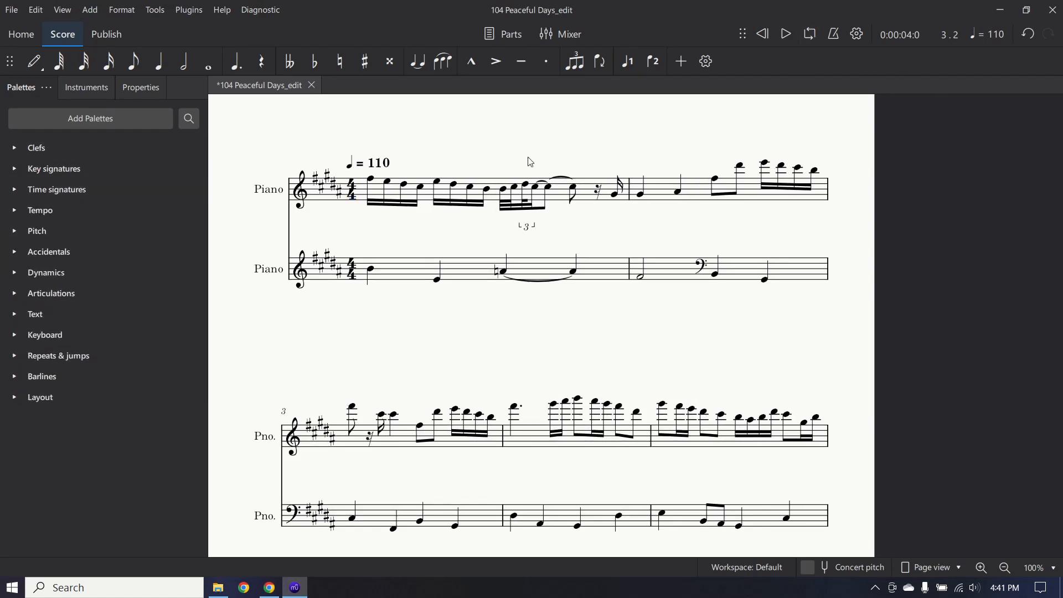
pyautogui.click(793, 39)
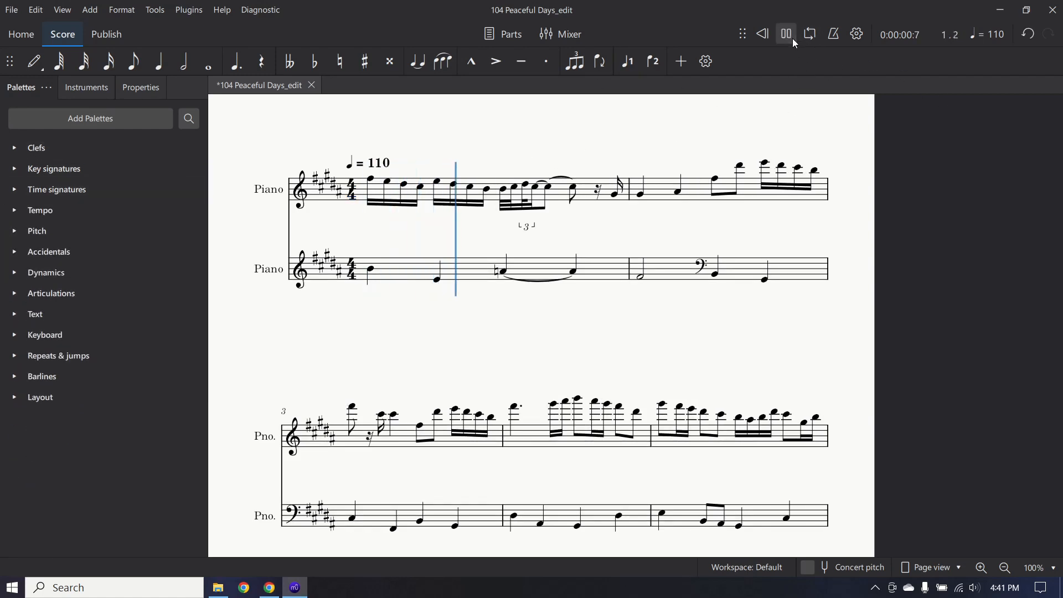
pyautogui.click(794, 39)
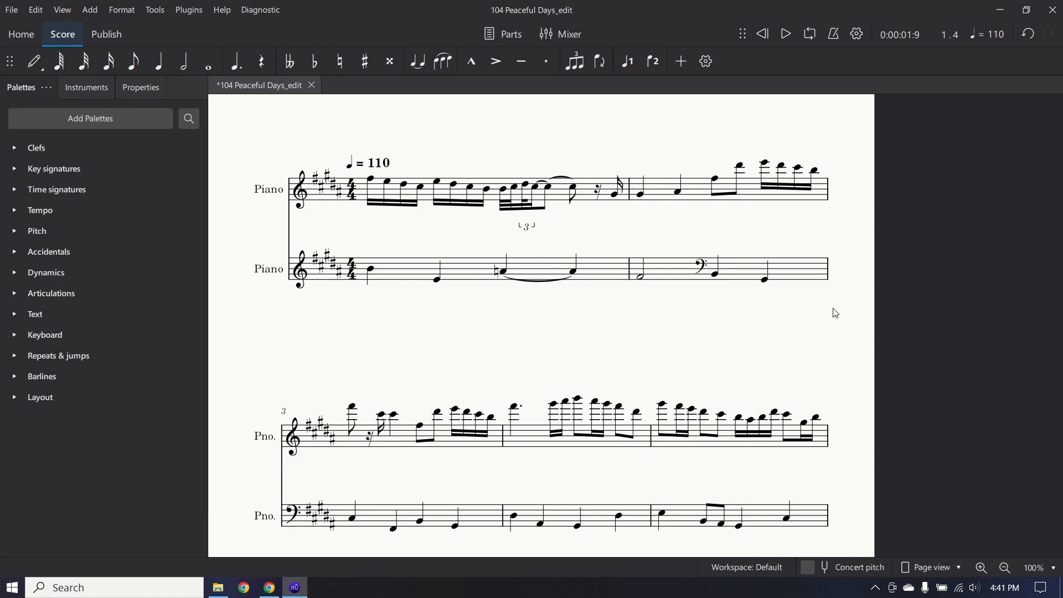
pyautogui.hotkey('ctrl', 'a')
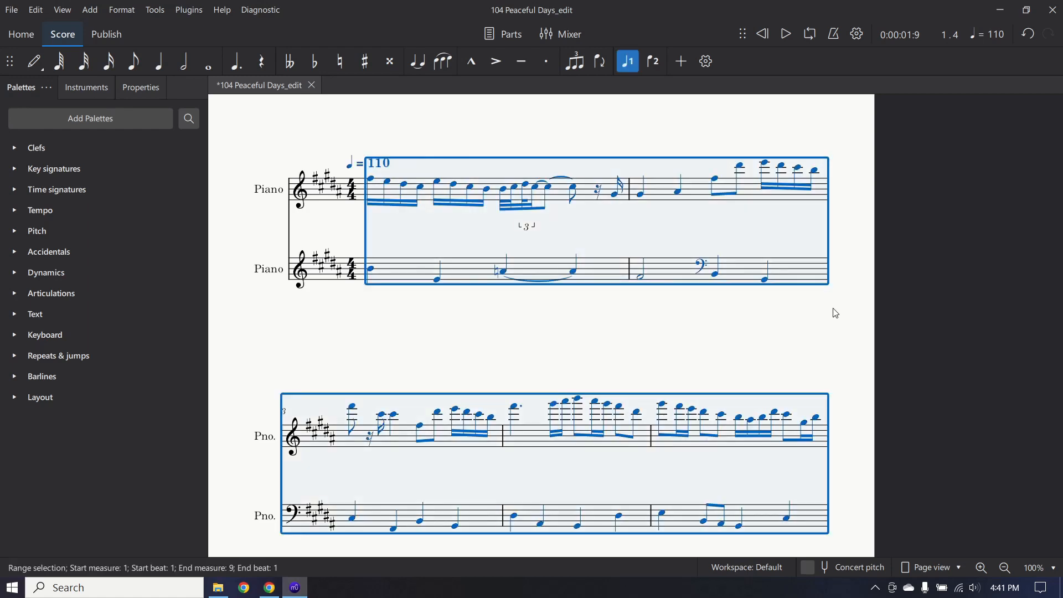
pyautogui.press('Delete')
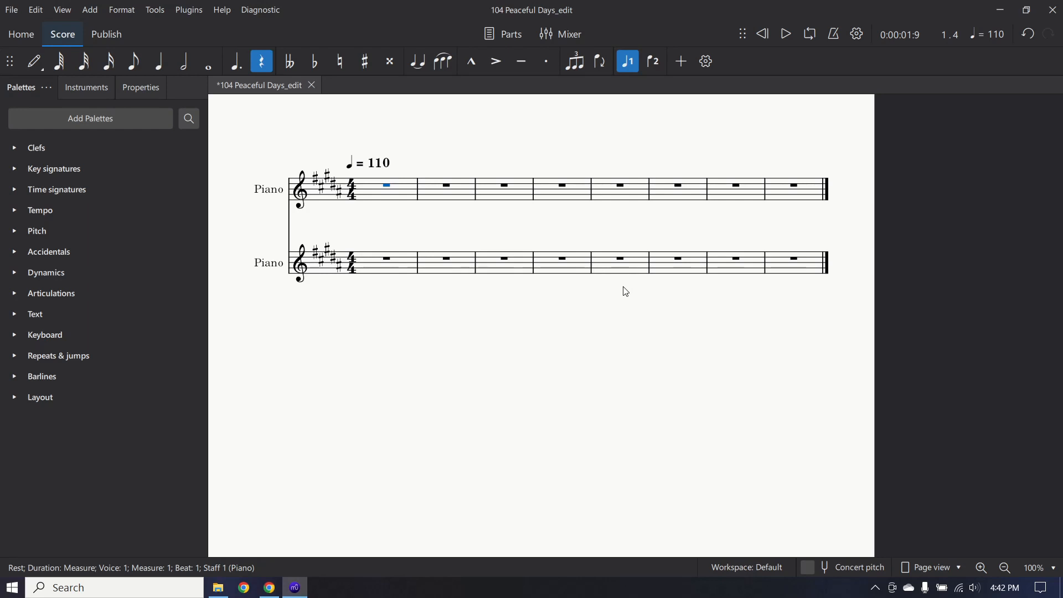
pyautogui.hotkey('ctrl', 'z')
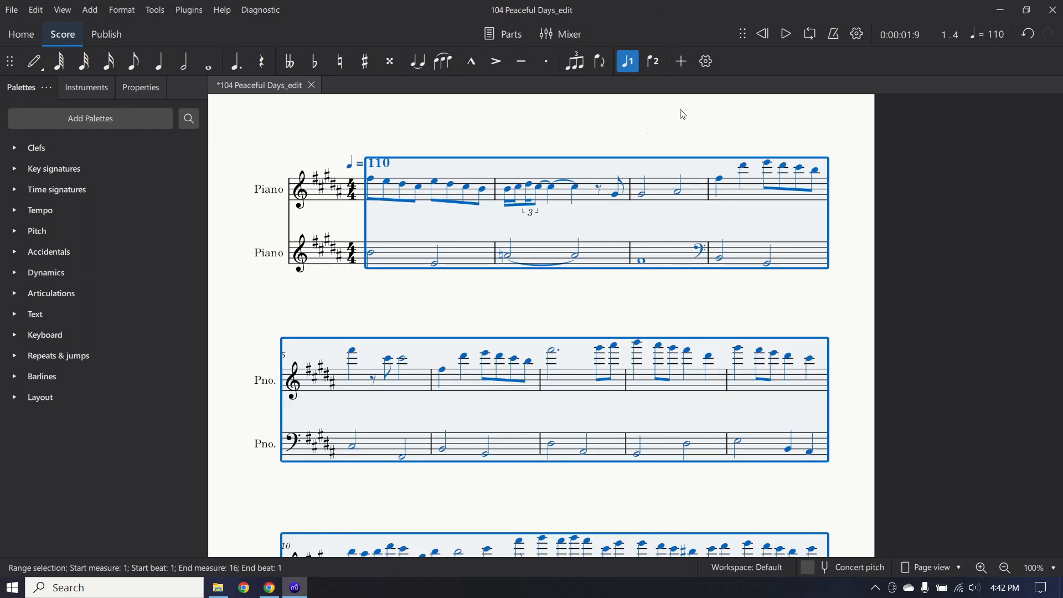
pyautogui.press('Escape')
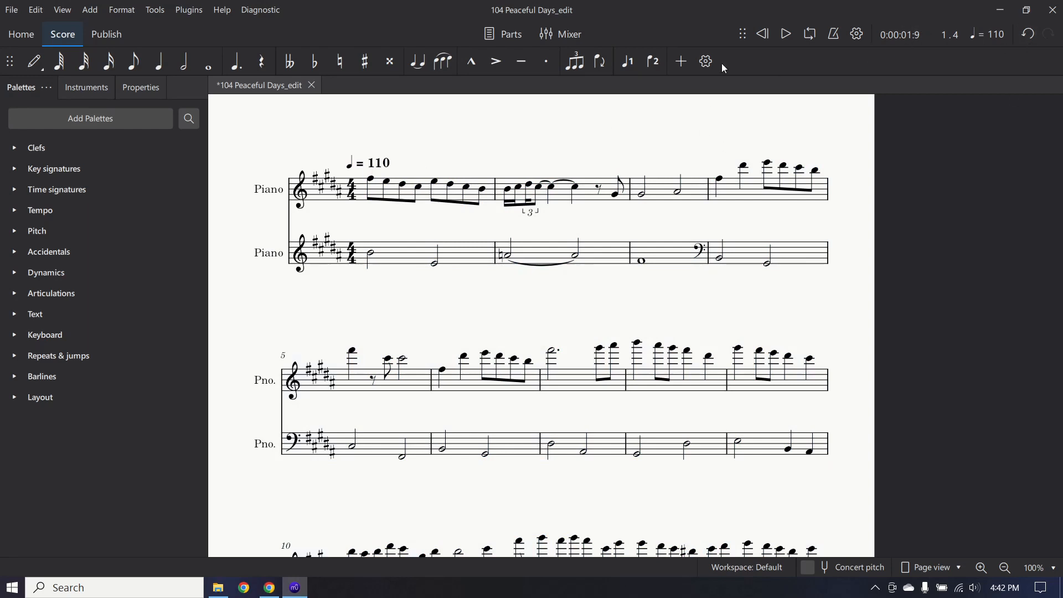
pyautogui.click(786, 34)
pyautogui.click(786, 34)
# Edit the opening tempo marking from ♩ = 110 to ♩ = 85.
pyautogui.click(381, 165)
pyautogui.doubleClick(386, 163)
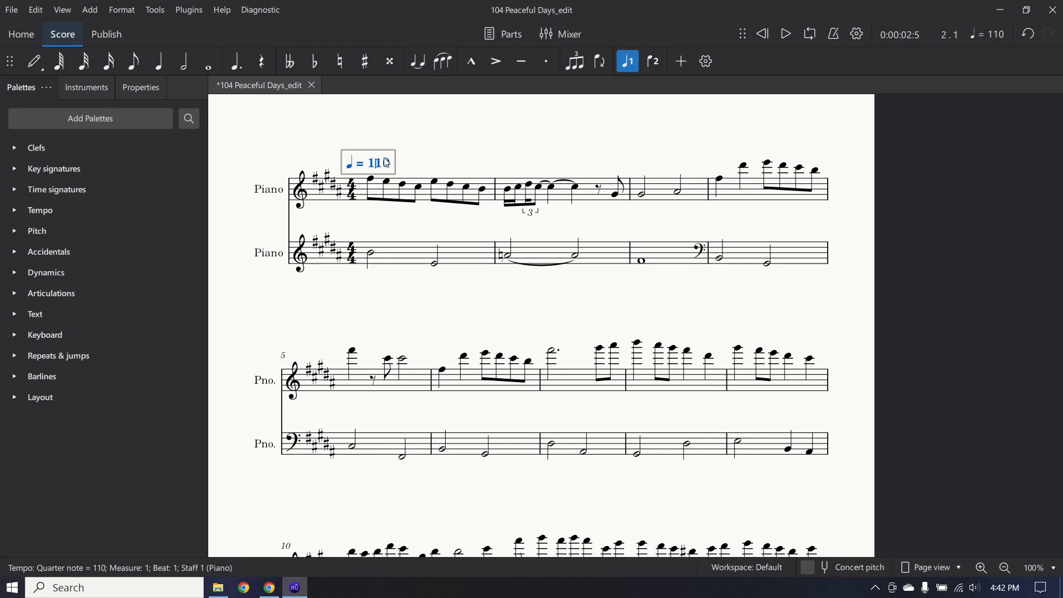
pyautogui.press('BackSpace')
pyautogui.press('BackSpace')
pyautogui.press('BackSpace')
pyautogui.write('85')
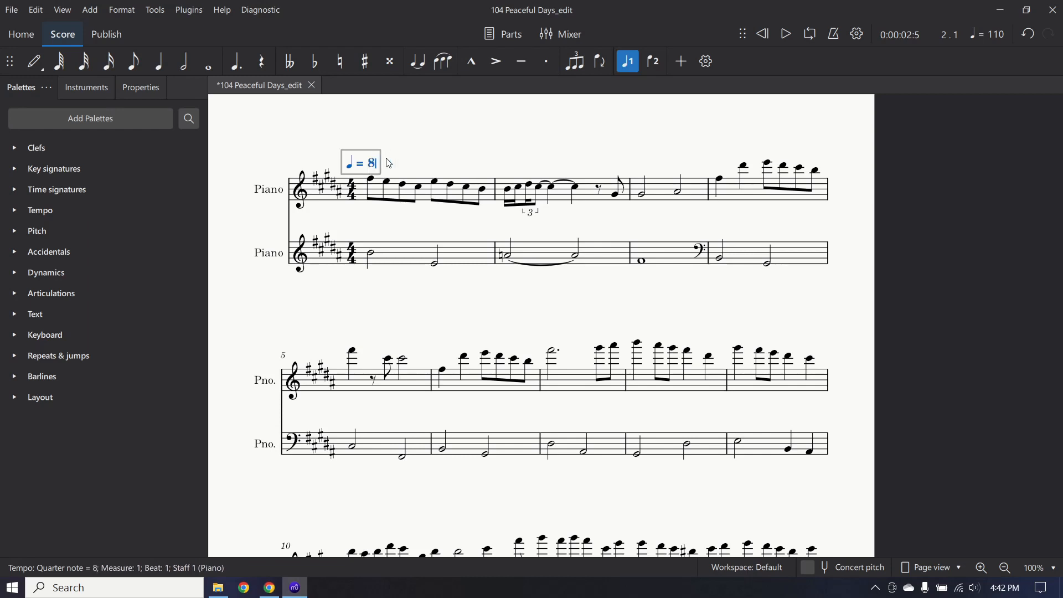
pyautogui.click(930, 153)
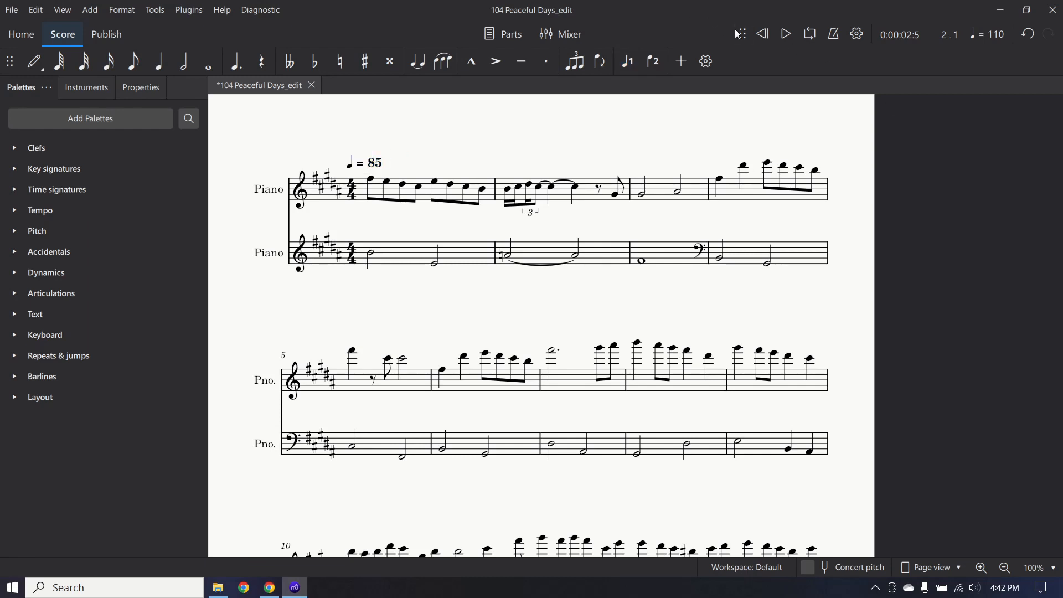
# Lower the playback speed slider to about 79% and play the score.
pyautogui.moveTo(746, 35); pyautogui.dragTo(739, 71)
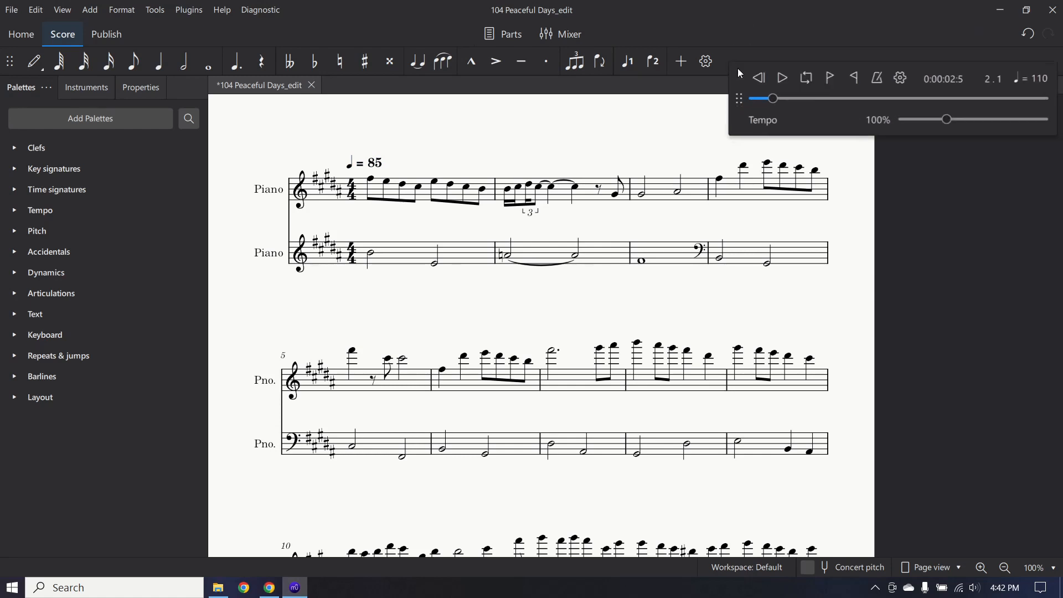
pyautogui.moveTo(947, 126); pyautogui.dragTo(937, 127)
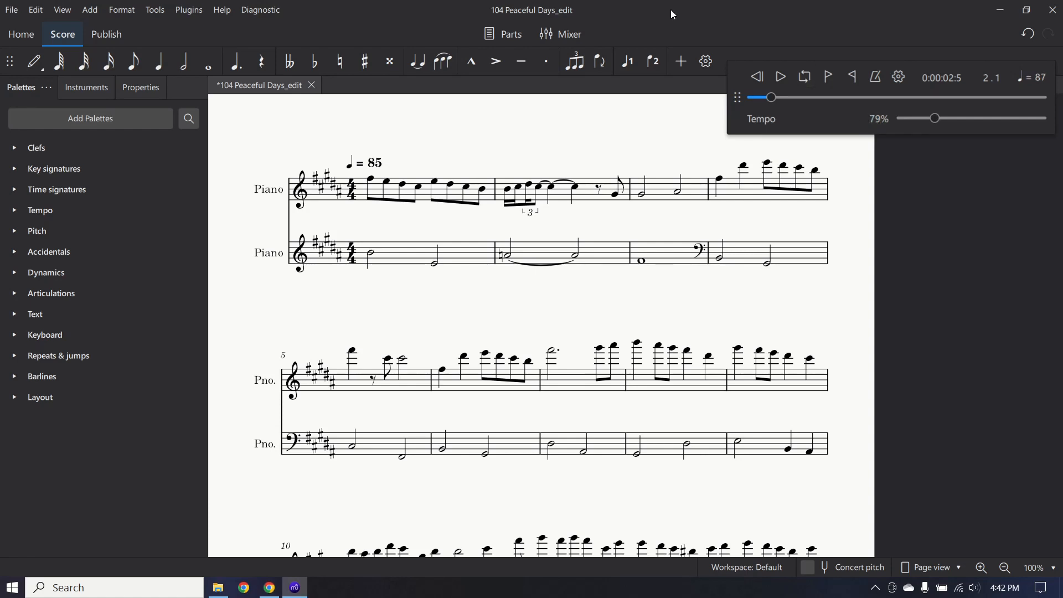
pyautogui.moveTo(736, 107); pyautogui.dragTo(759, 42)
pyautogui.click(792, 40)
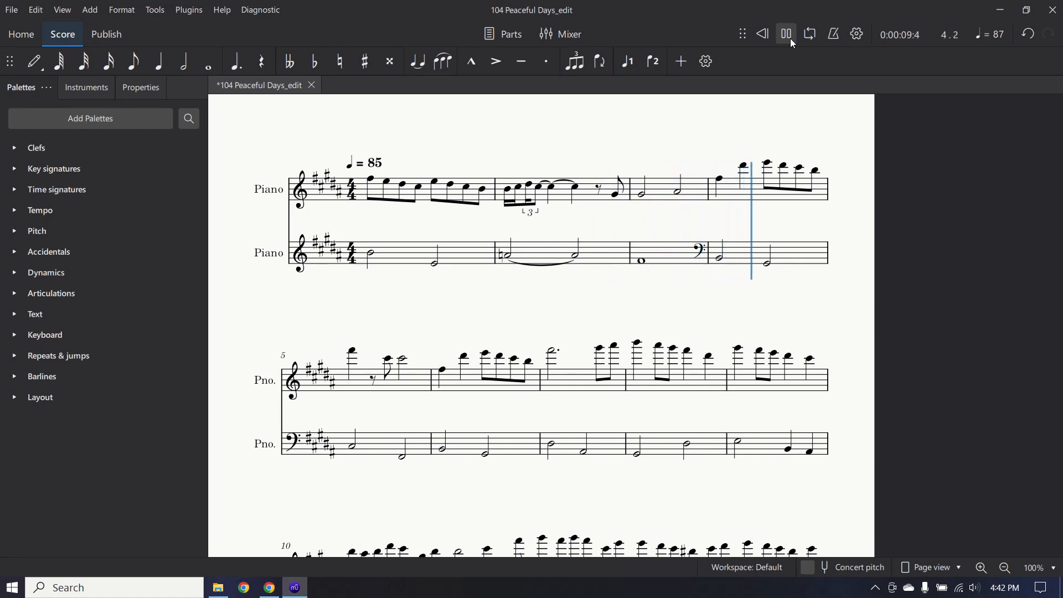
# Stop playback and delete empty measures 15–16 on both staves with Ctrl+Delete.
pyautogui.click(791, 40)
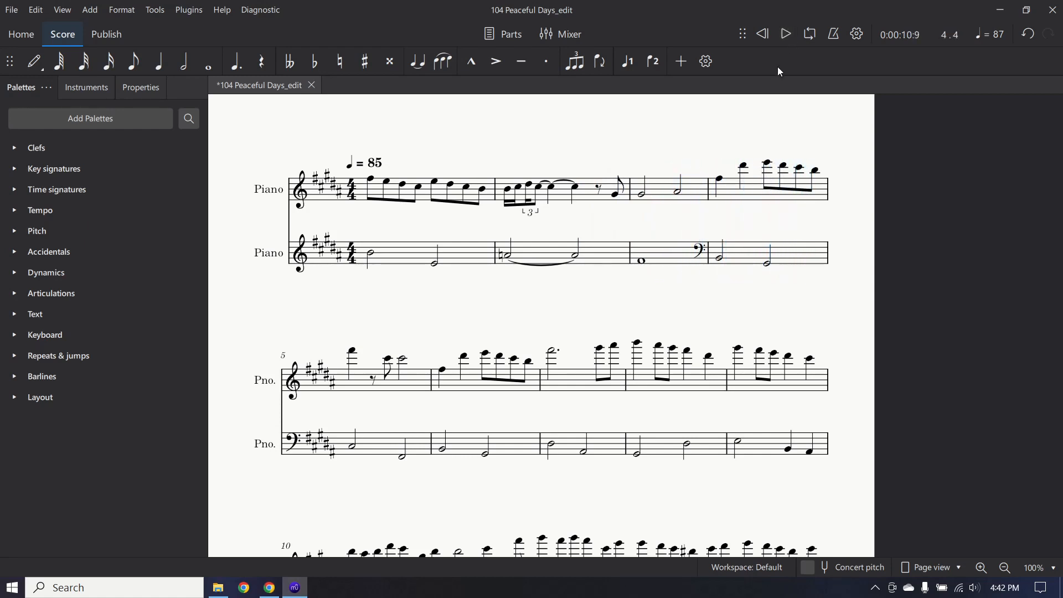
pyautogui.scroll(-10, 902, 367)
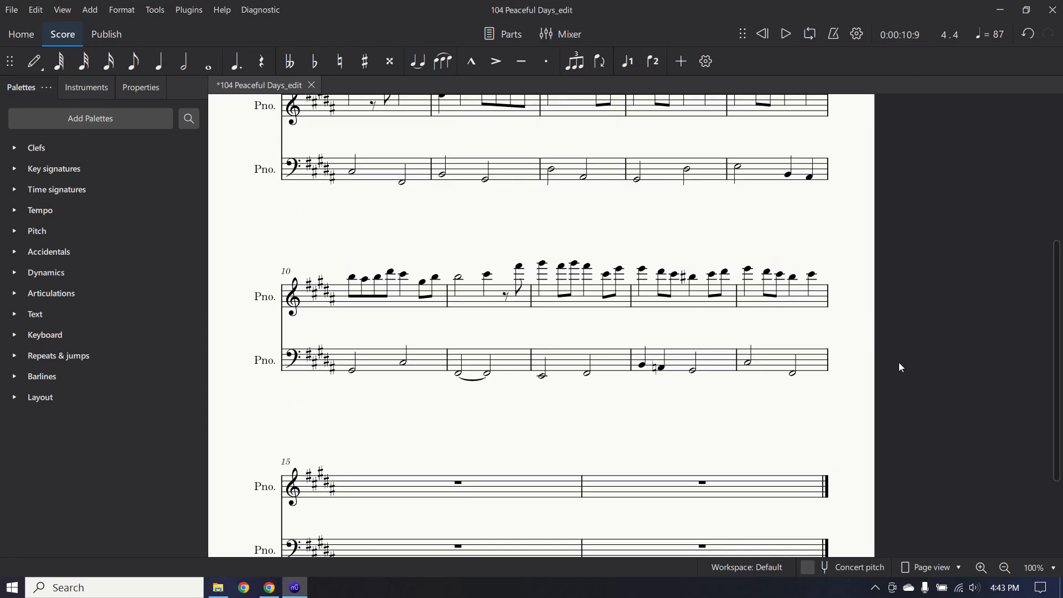
pyautogui.scroll(5, 902, 367)
pyautogui.scroll(-1, 901, 366)
pyautogui.scroll(-8, 899, 362)
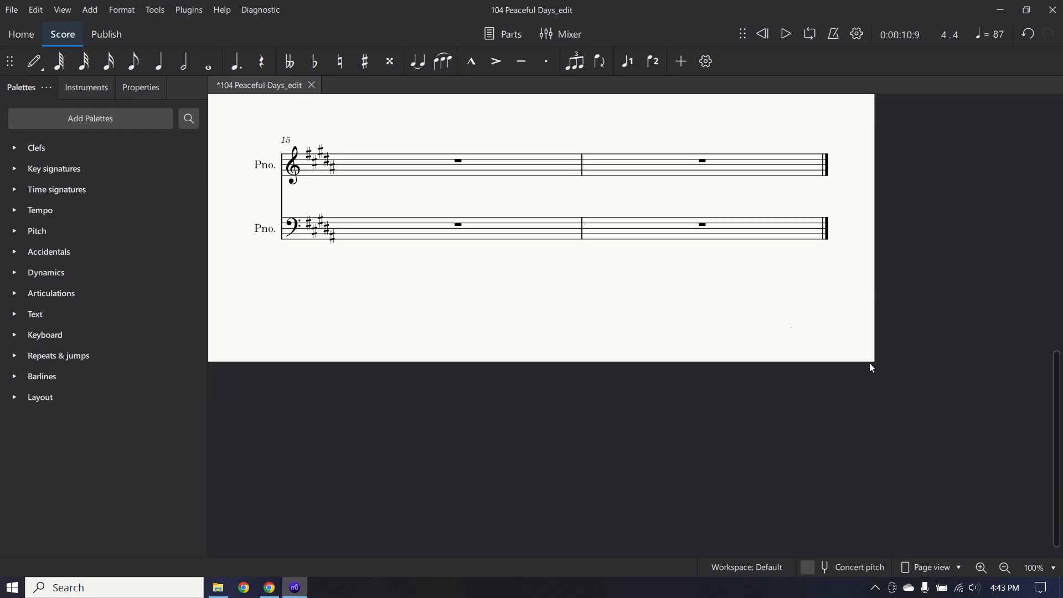
pyautogui.click(458, 162)
pyautogui.click(460, 165)
pyautogui.scroll(4, 460, 165)
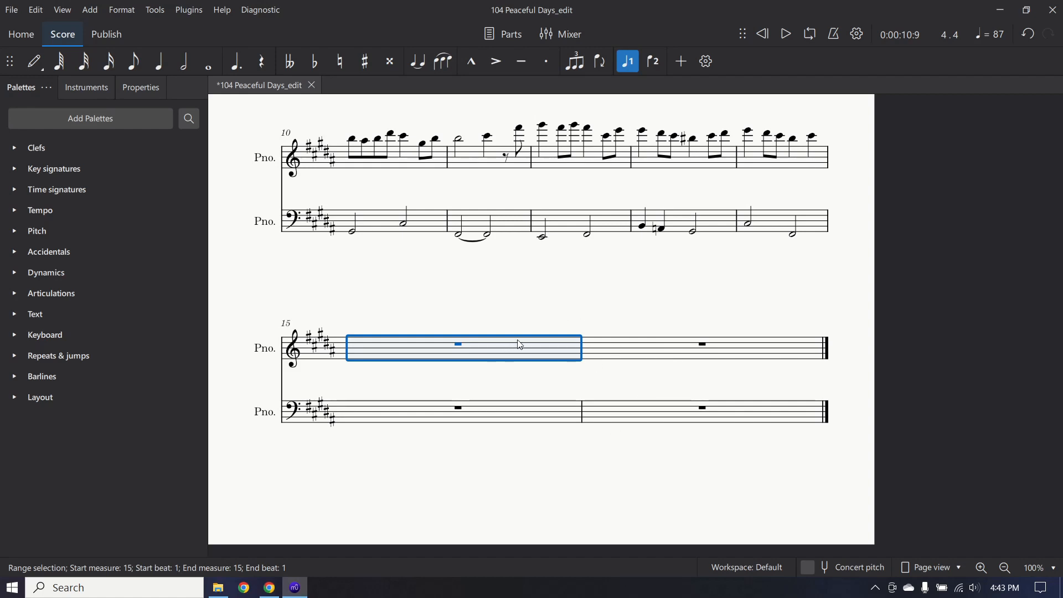
pyautogui.keyDown('shift'); pyautogui.click(699, 354); pyautogui.keyUp('shift')
pyautogui.keyDown('shift'); pyautogui.click(717, 403); pyautogui.keyUp('shift')
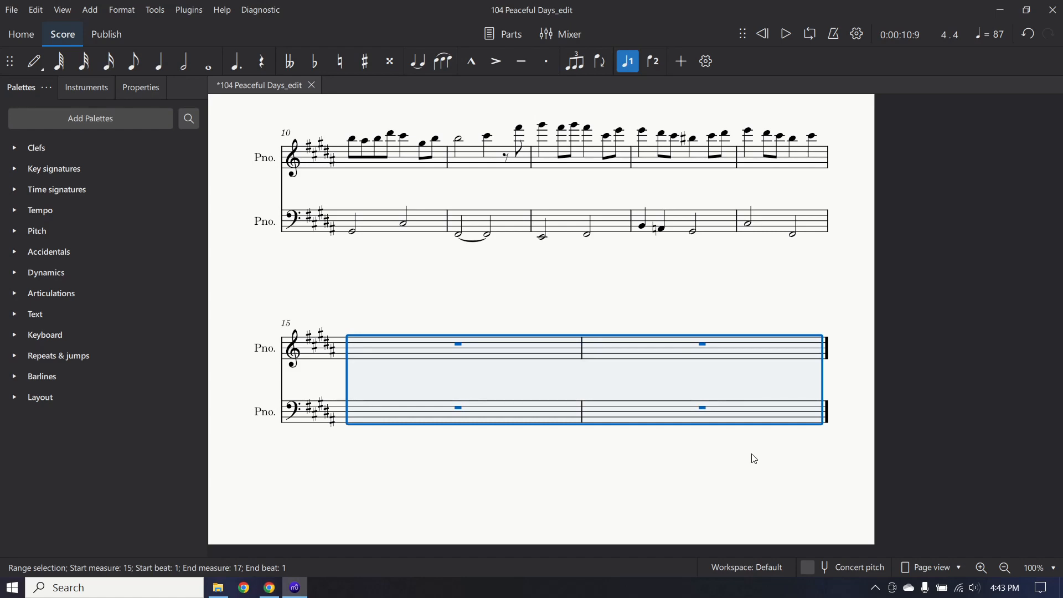
pyautogui.hotkey('ctrl', 'Delete')
# Range-select the upper staff from measure 4's first note to the end of measure 14.
pyautogui.scroll(5, 672, 314)
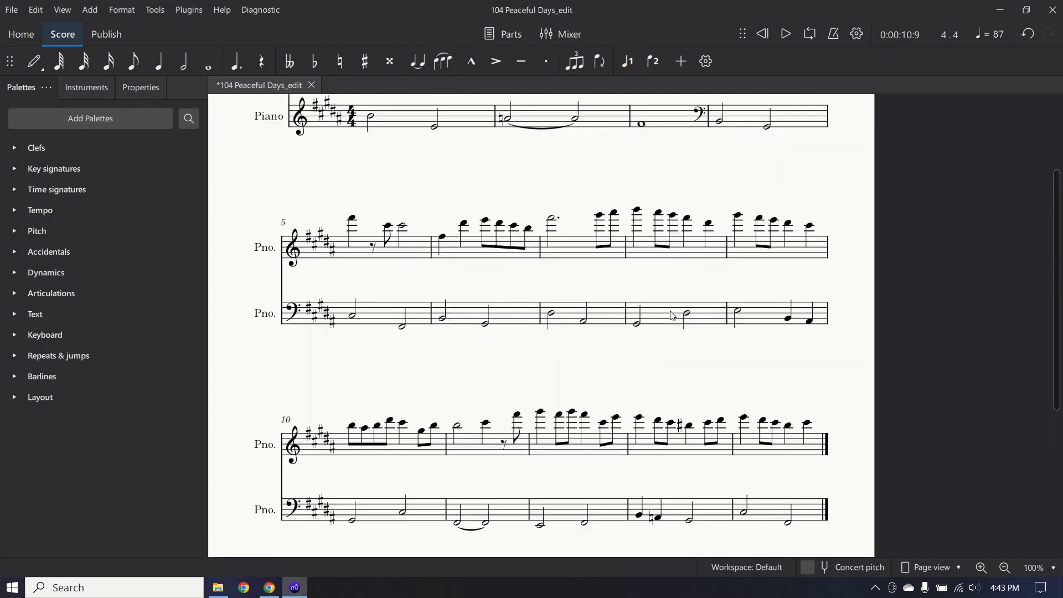
pyautogui.scroll(-6, 581, 366)
pyautogui.scroll(11, 582, 366)
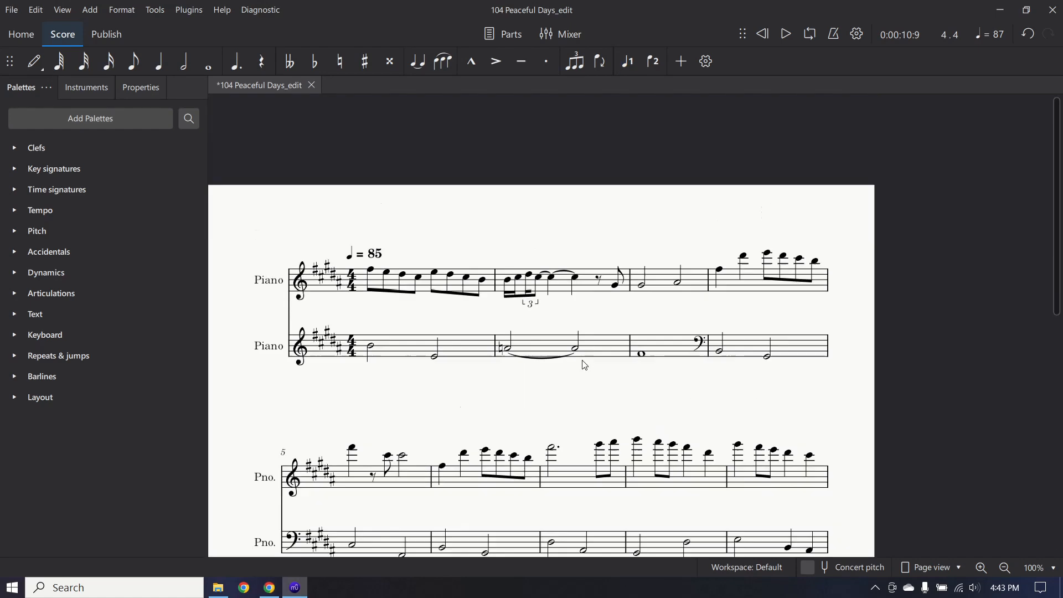
pyautogui.scroll(-2, 659, 363)
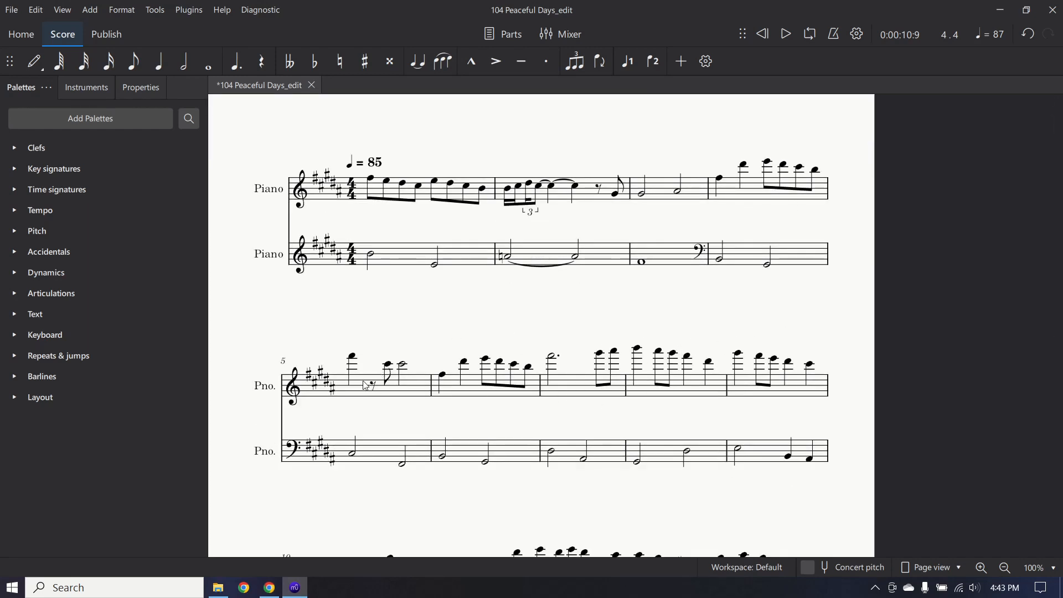
pyautogui.scroll(2, 785, 278)
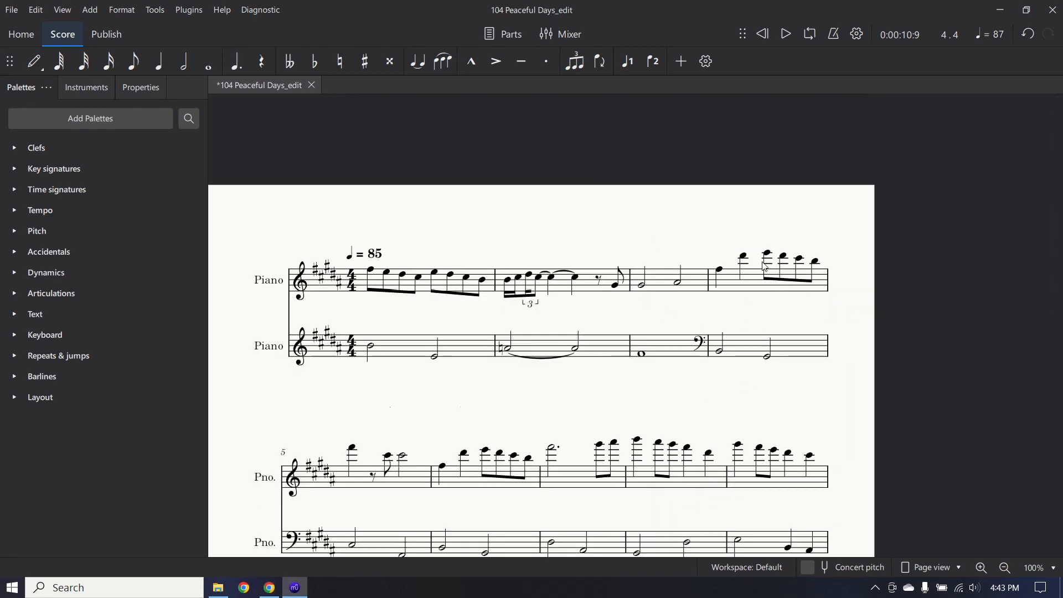
pyautogui.scroll(-8, 897, 399)
pyautogui.scroll(9, 754, 380)
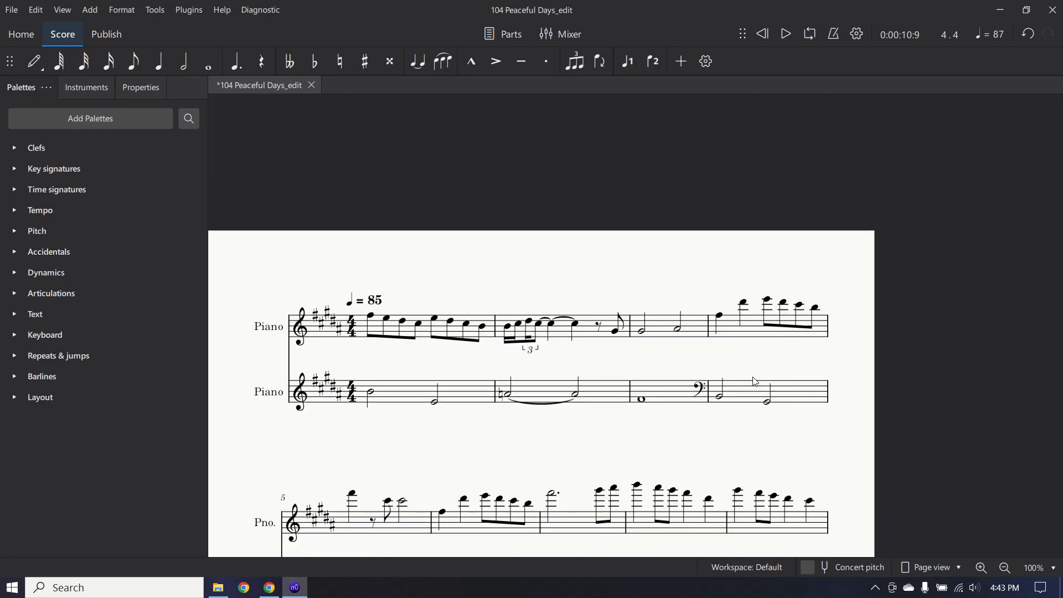
pyautogui.click(722, 319)
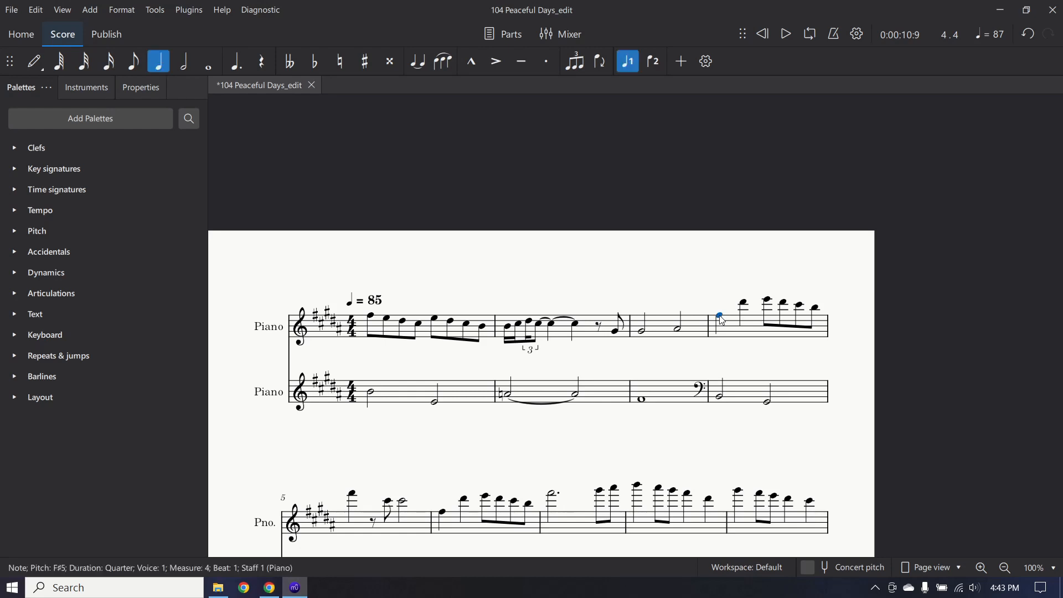
pyautogui.scroll(-10, 786, 321)
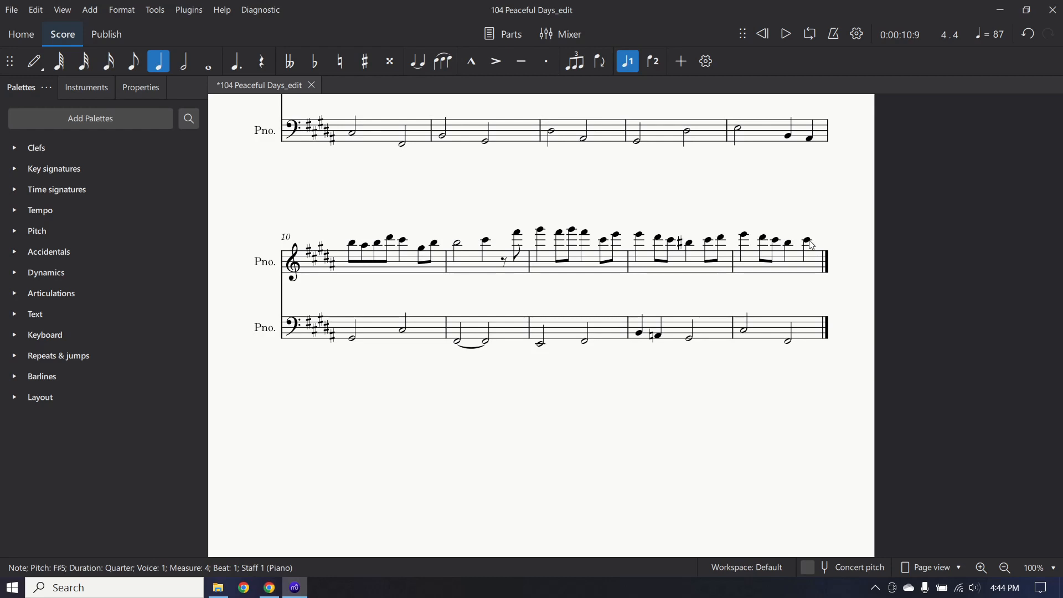
pyautogui.keyDown('shift'); pyautogui.click(812, 245); pyautogui.keyUp('shift')
pyautogui.scroll(5, 658, 302)
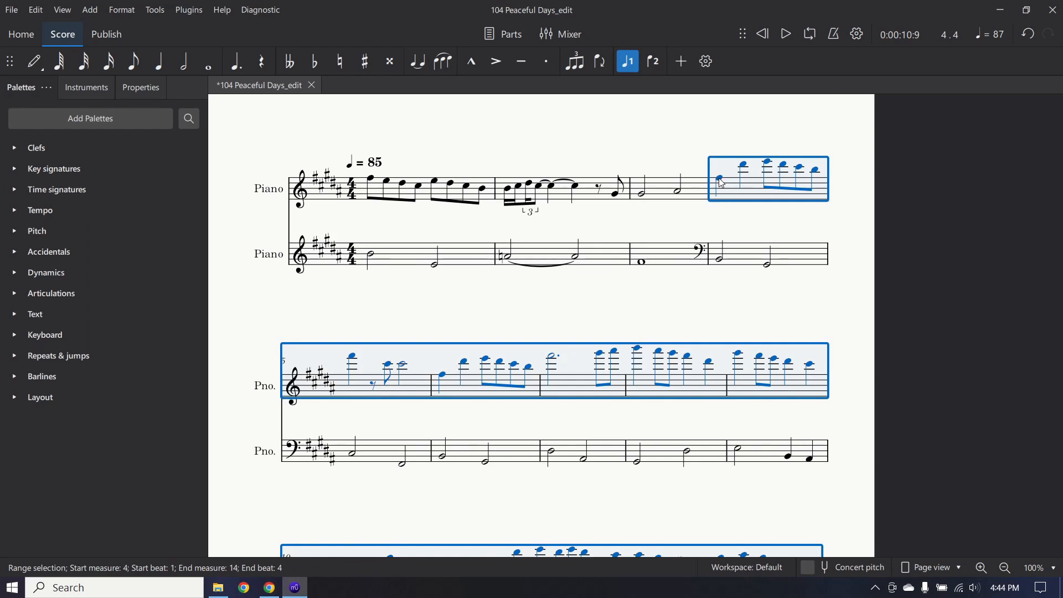
# Lower the selection an octave with Ctrl+Down, then play from measure 3 to check it.
pyautogui.hotkey('ctrl', 'Down')
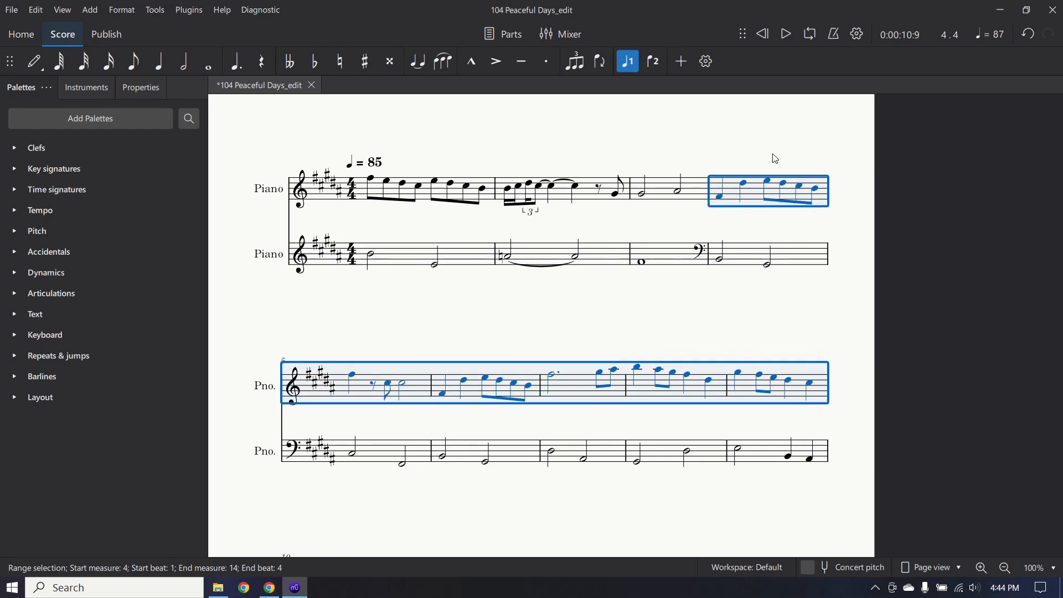
pyautogui.click(642, 195)
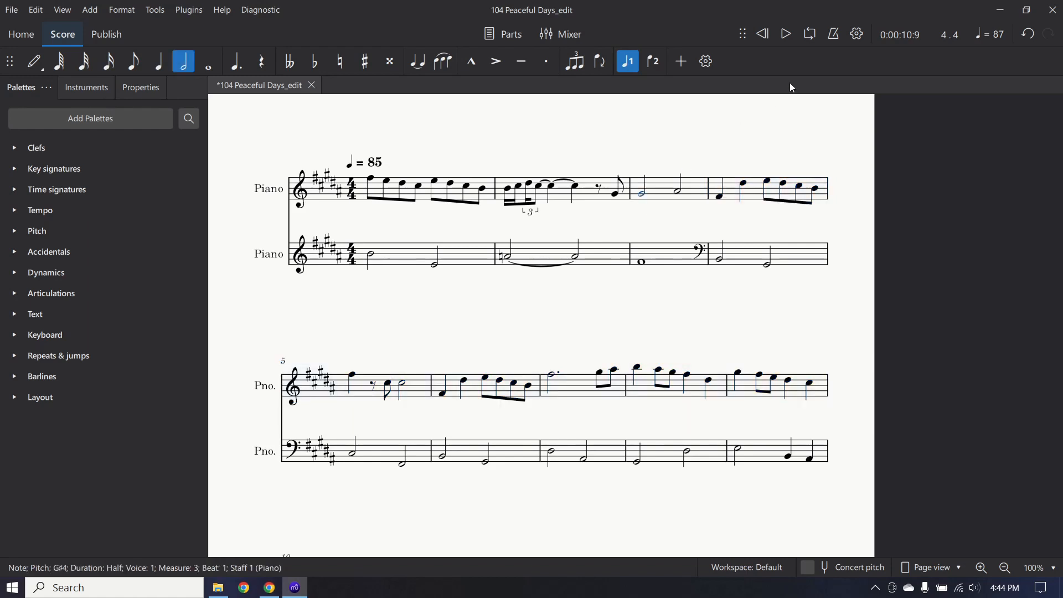
pyautogui.click(786, 41)
pyautogui.click(154, 11)
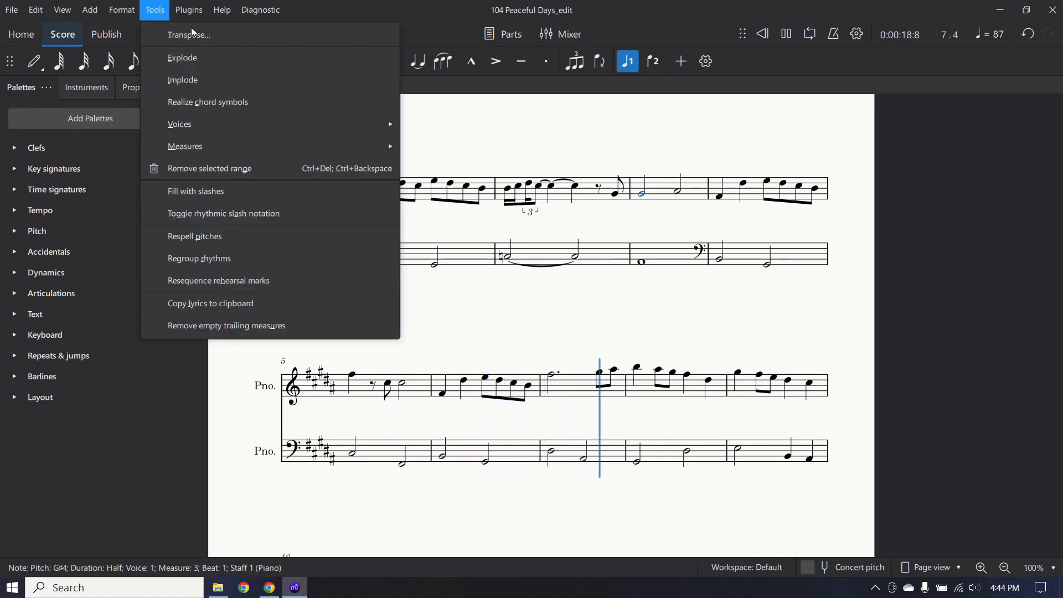
pyautogui.click(161, 13)
pyautogui.click(786, 34)
pyautogui.scroll(-3, 635, 428)
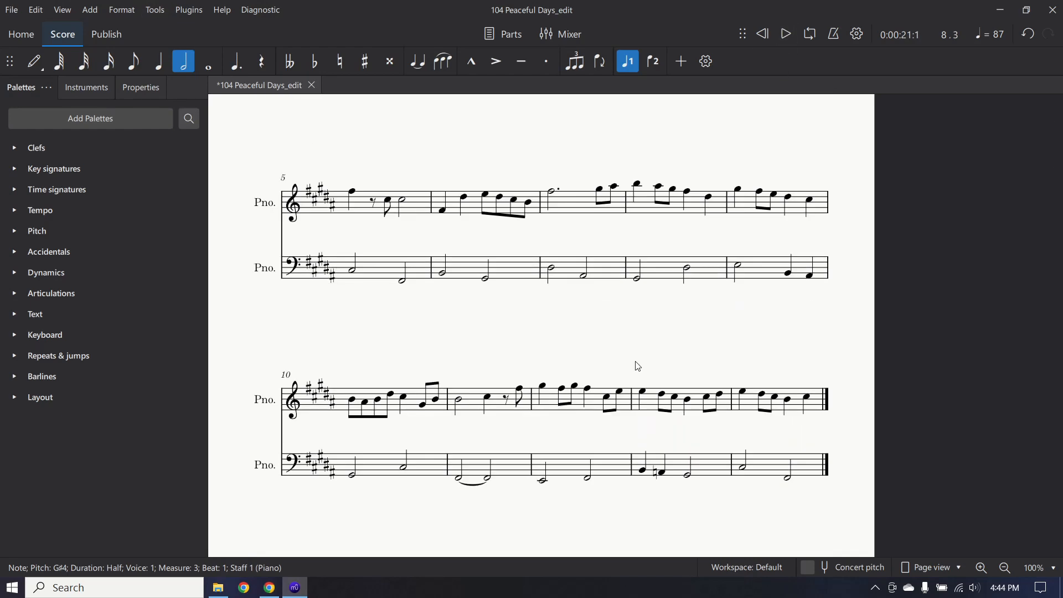
pyautogui.scroll(-2, 637, 366)
pyautogui.scroll(6, 638, 366)
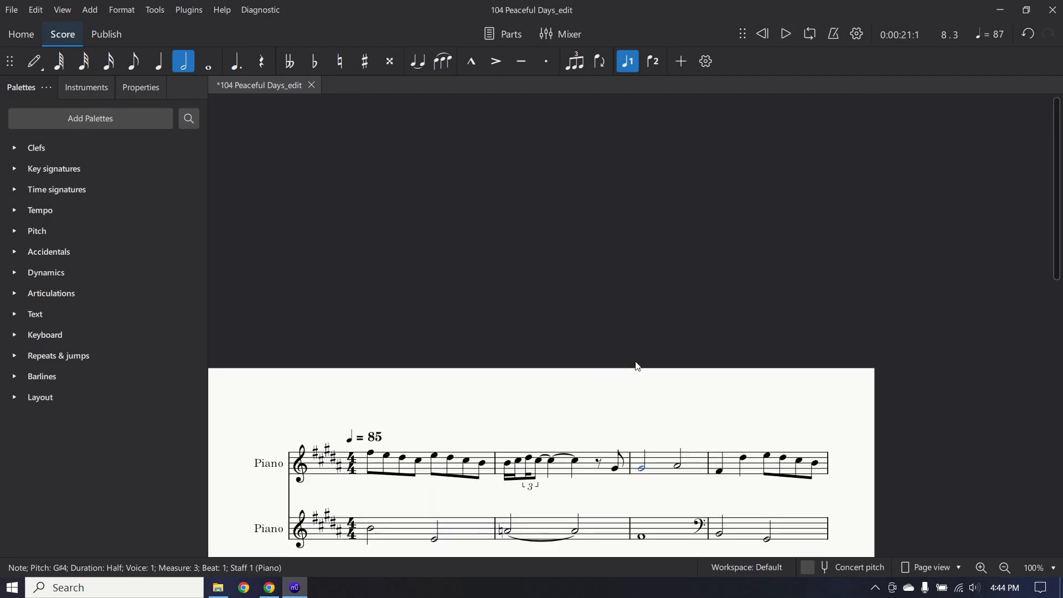
# Export the main score as PDF, removing the '104 ' prefix so it saves as 'Peaceful Days'.
pyautogui.click(12, 10)
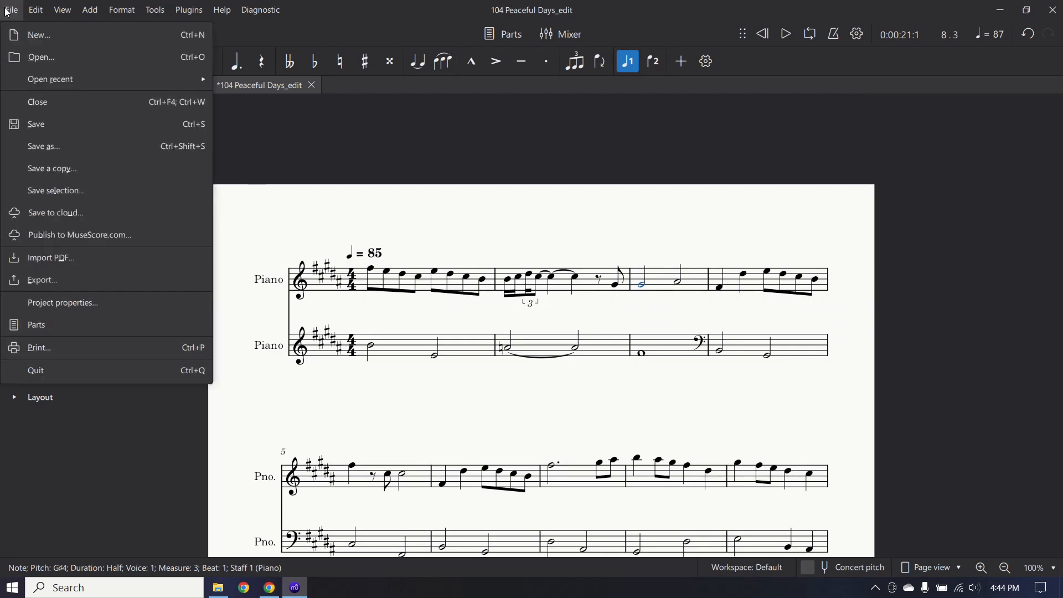
pyautogui.click(86, 279)
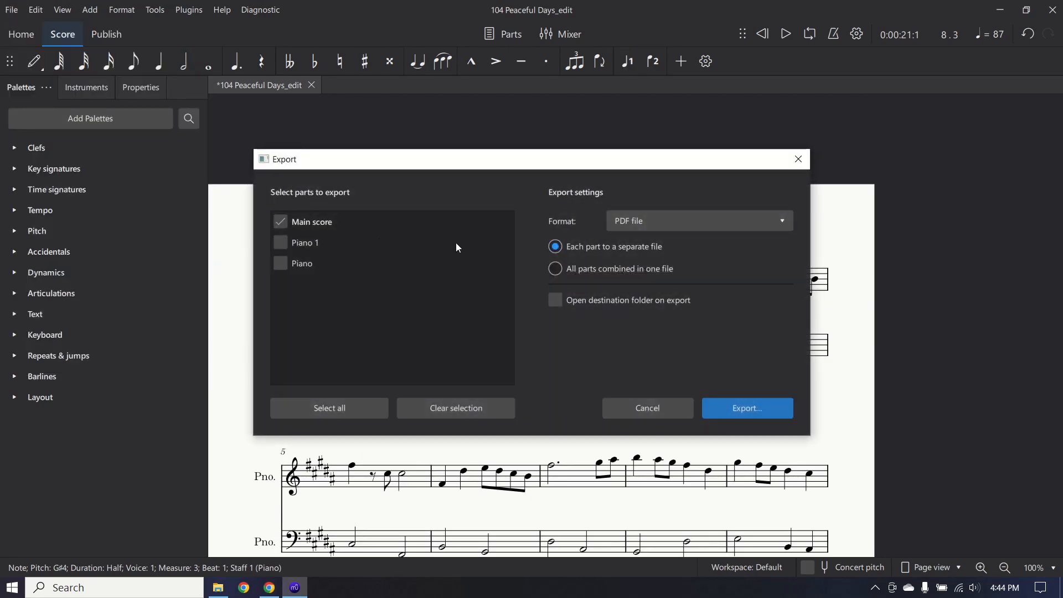
pyautogui.click(765, 403)
pyautogui.click(525, 427)
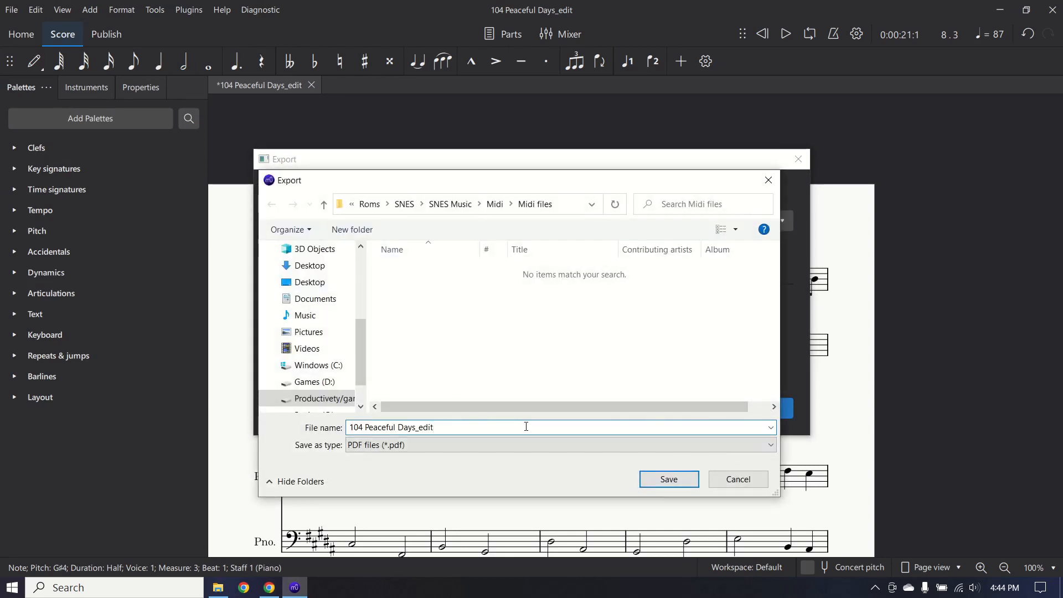
pyautogui.moveTo(366, 427); pyautogui.dragTo(300, 429)
pyautogui.press('BackSpace')
pyautogui.click(653, 479)
pyautogui.scroll(-5, 840, 333)
pyautogui.scroll(5, 775, 421)
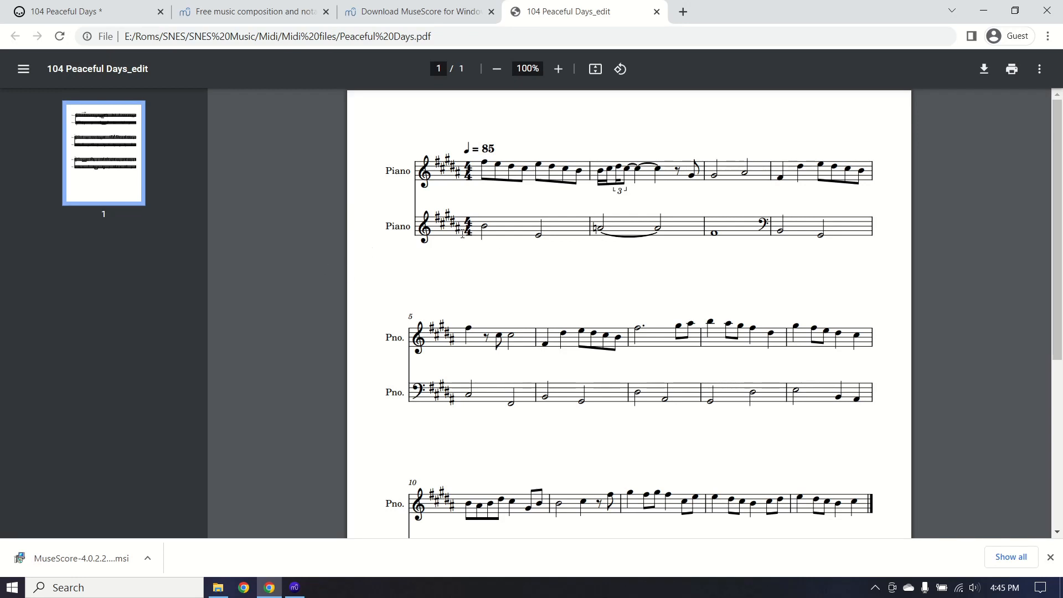
pyautogui.scroll(-5, 807, 284)
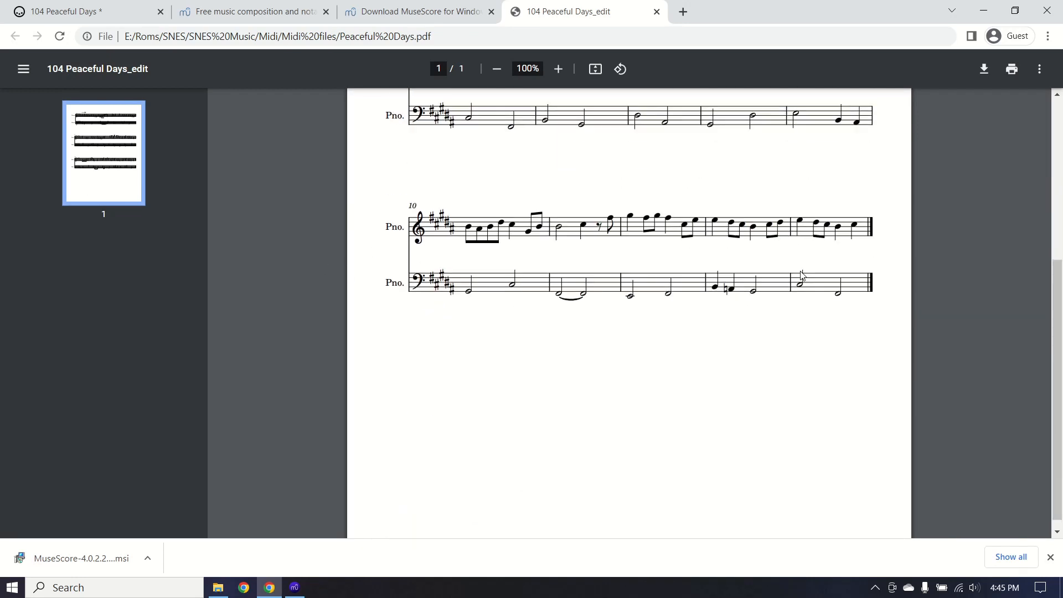